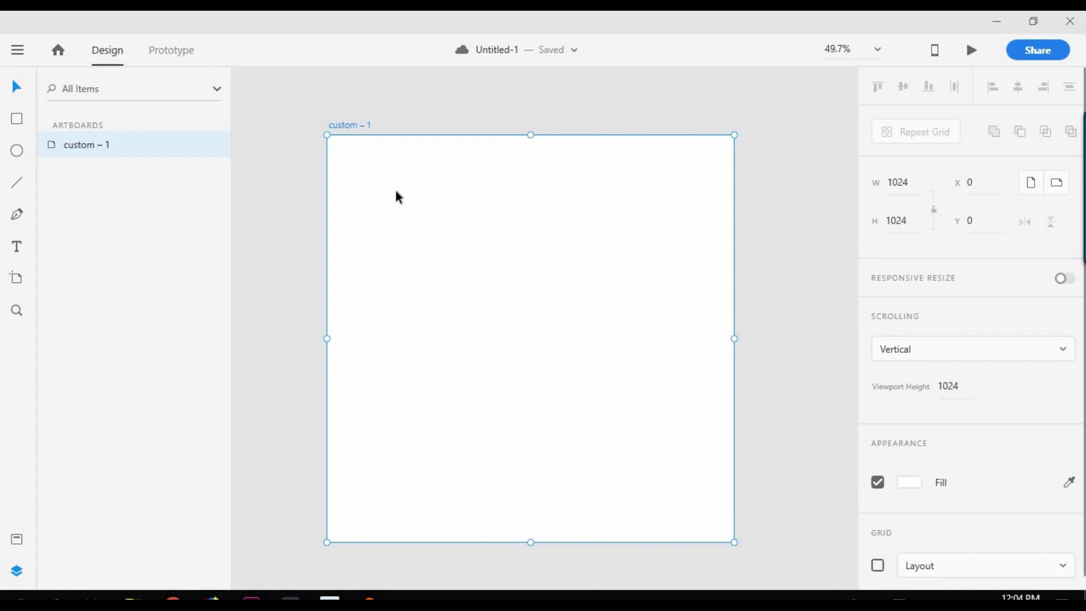
- Marquee-select the existing items on the artboard
left_click(408, 112)
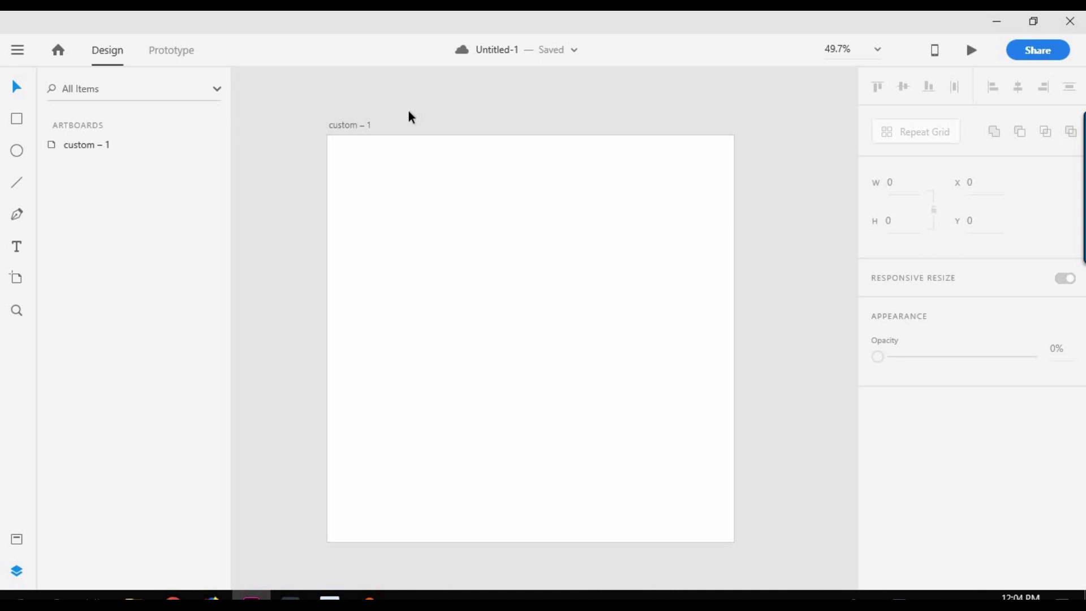
left_click_drag(295, 106, 785, 335)
mouse_move(844, 75)
left_mouse_down()
mouse_move(250, 560)
mouse_move(235, 589)
left_mouse_up()
left_click_drag(786, 108, 286, 573)
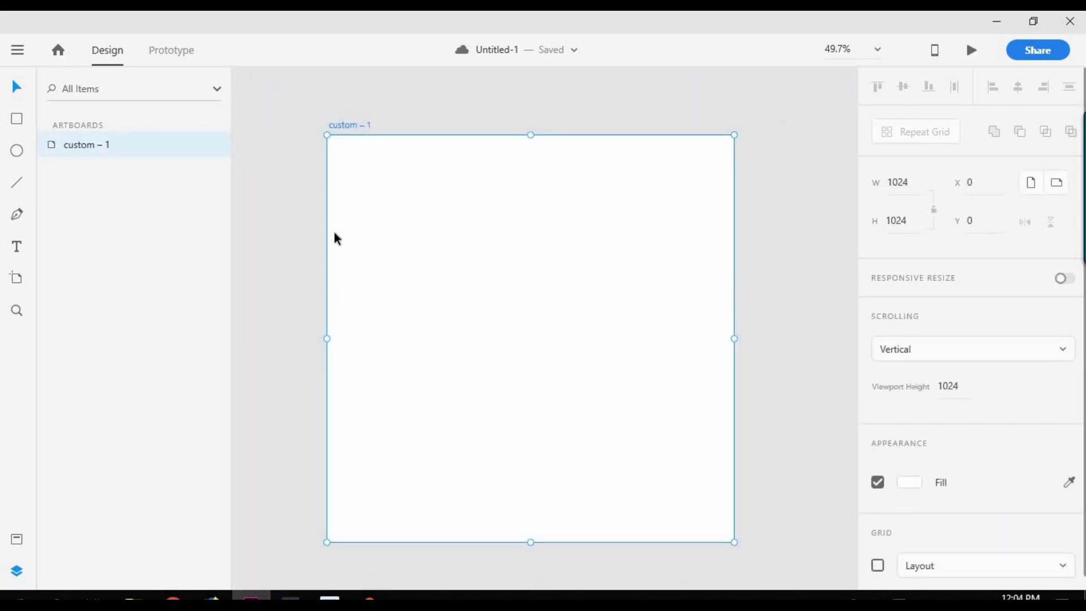
left_click_drag(313, 123, 764, 576)
- Add a bold V text letter and move it down and to the right
key("t")
left_click(415, 247)
type("V")
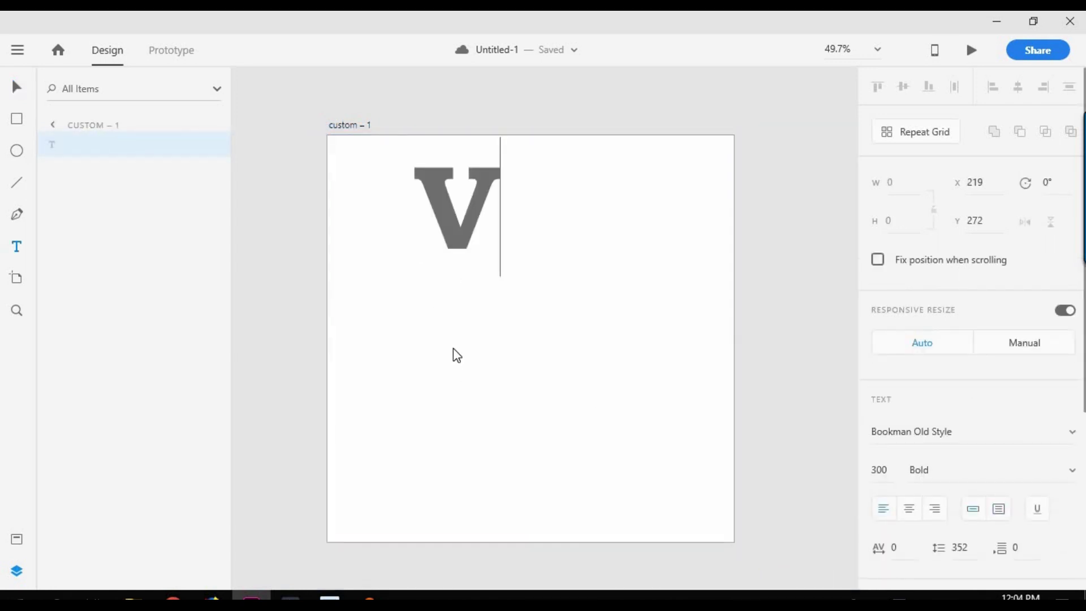
type("V")
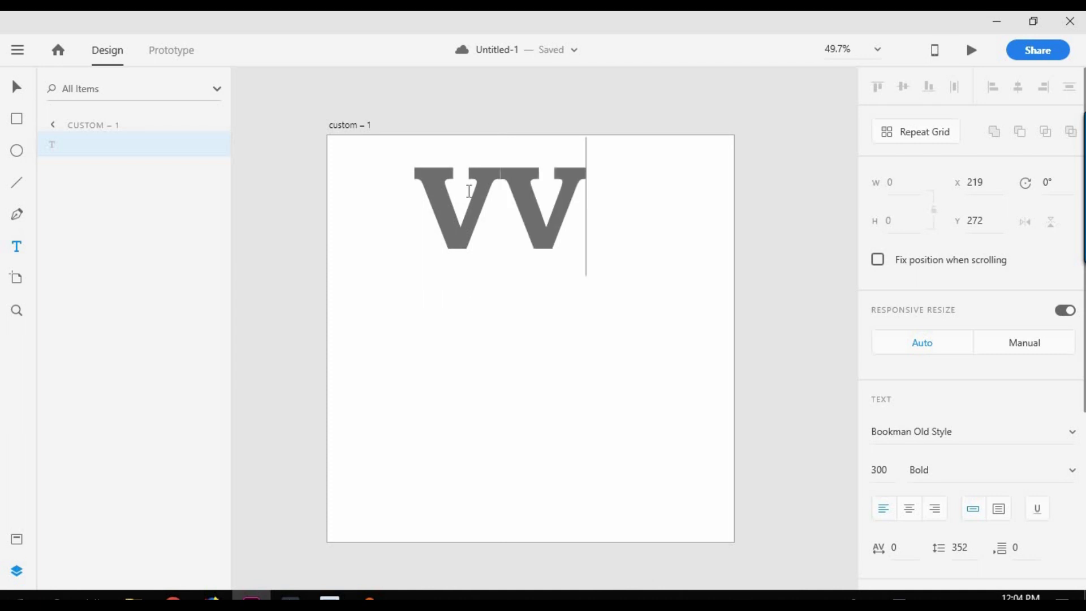
key("BackSpace")
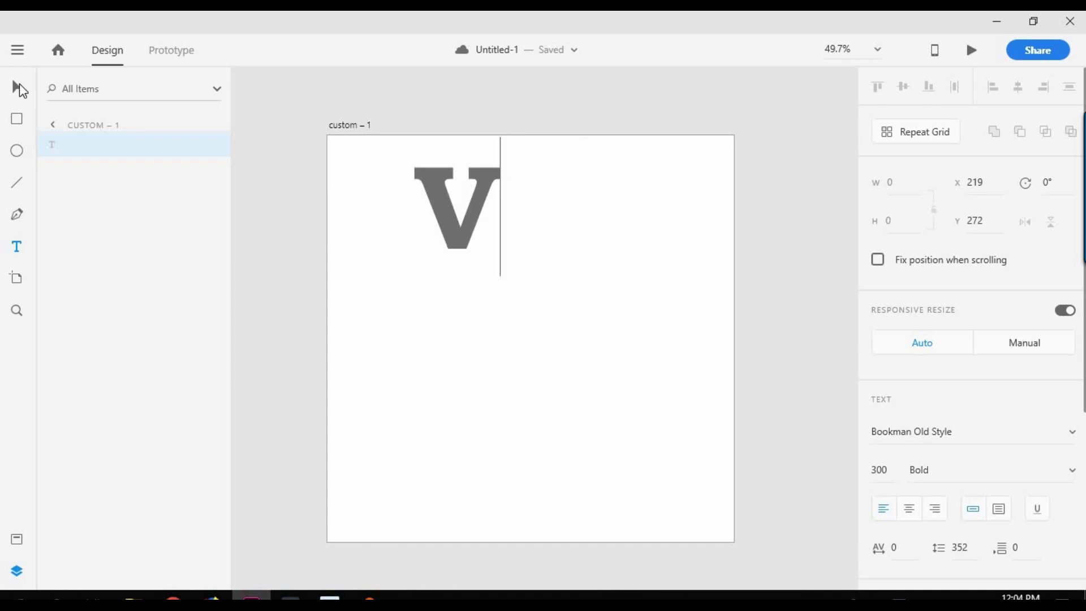
left_click(16, 86)
left_click_drag(477, 222, 600, 381)
- Duplicate the V and overlap the two copies lower down to form a W
left_click(454, 204)
left_click(577, 386)
key("ctrl+d")
left_click_drag(577, 387, 435, 312)
left_click_drag(688, 188, 408, 461)
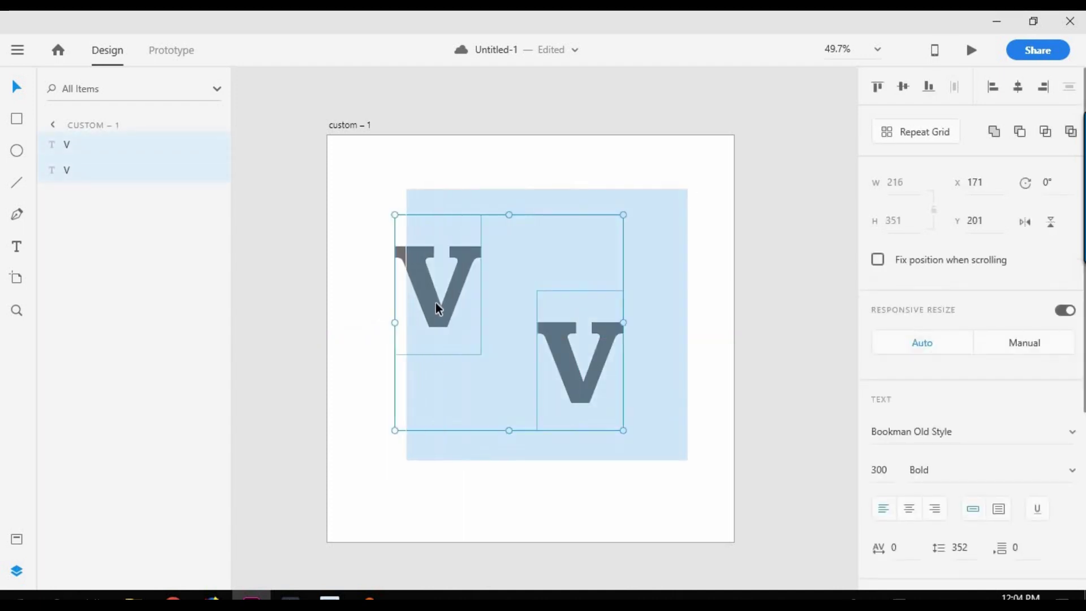
left_click_drag(435, 303, 438, 340)
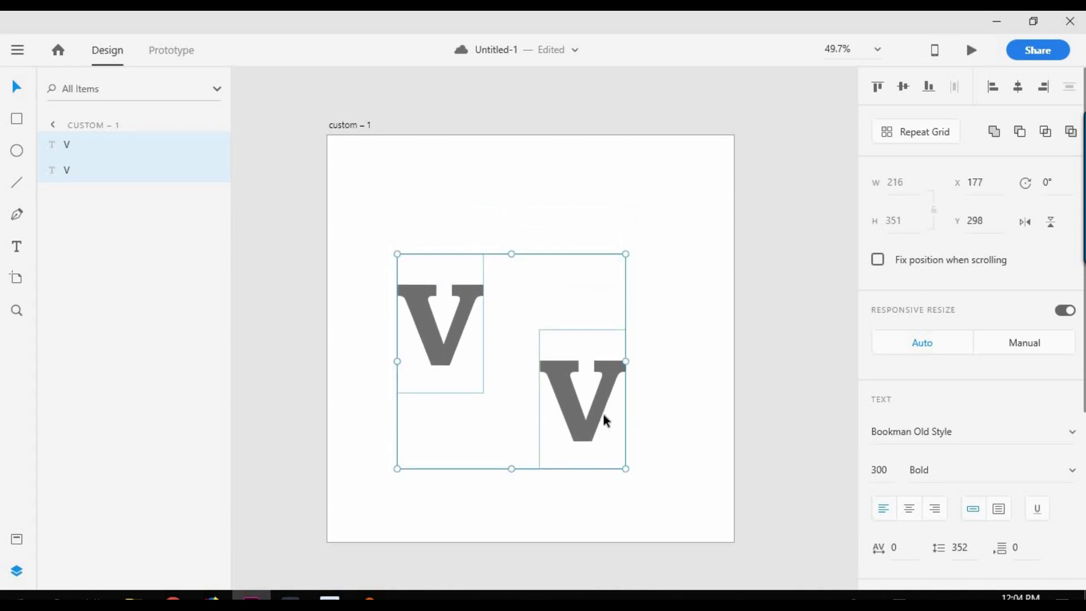
key("Escape")
mouse_move(568, 420)
left_mouse_down()
mouse_move(480, 346)
mouse_move(483, 357)
mouse_move(501, 351)
left_mouse_up()
left_click(587, 257)
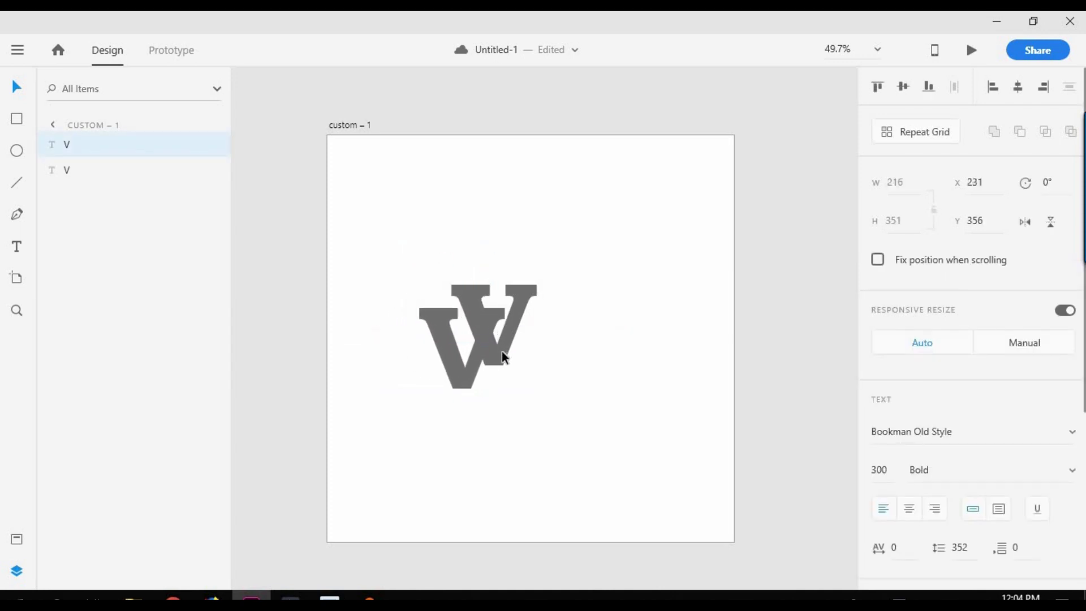
- Union both overlapping V letters into one shape with Add
left_click_drag(502, 351, 501, 348)
left_click(576, 254)
left_click_drag(576, 253, 394, 423)
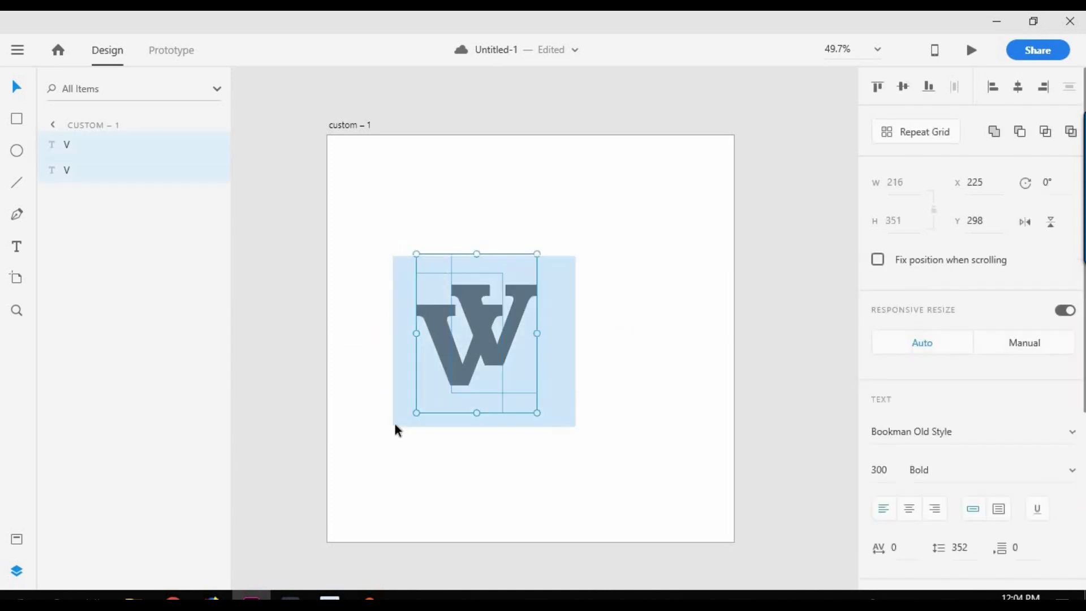
left_click(997, 133)
- Shift the combined W slightly down and to the right
left_click(607, 310)
left_click(470, 342)
double_click(480, 337)
left_click(633, 332)
left_click(483, 318)
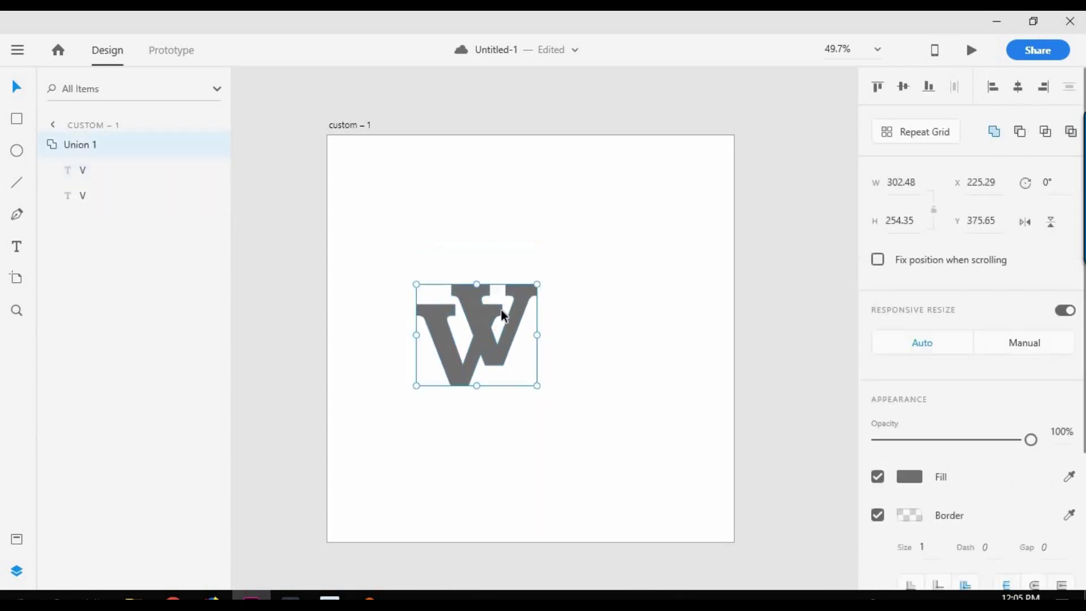
left_click_drag(501, 309, 520, 271)
key("ctrl+z")
left_click(502, 294)
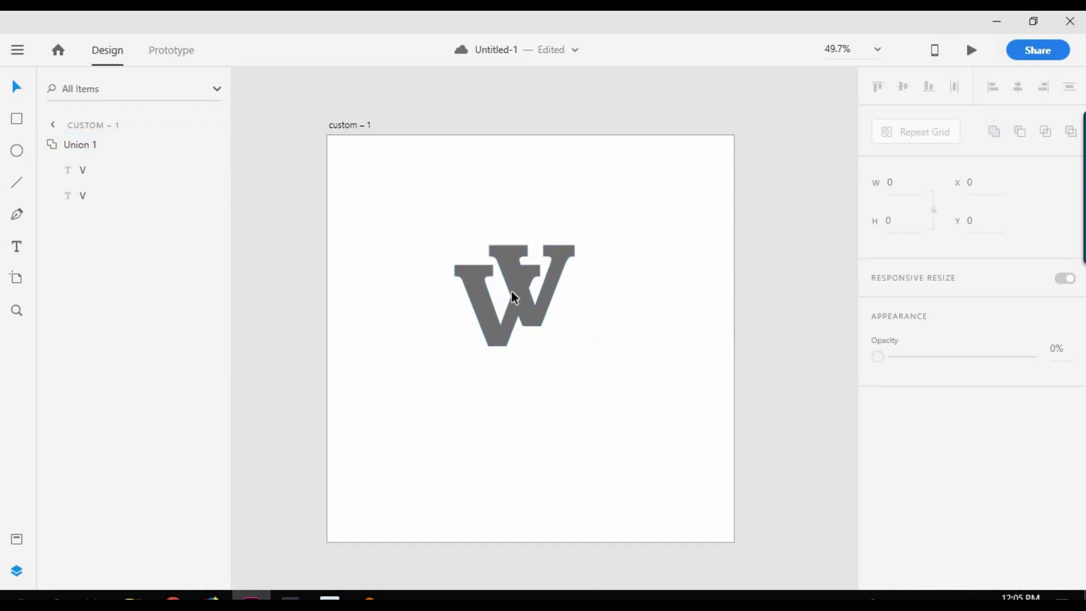
left_click(523, 293)
left_click_drag(523, 293, 535, 315)
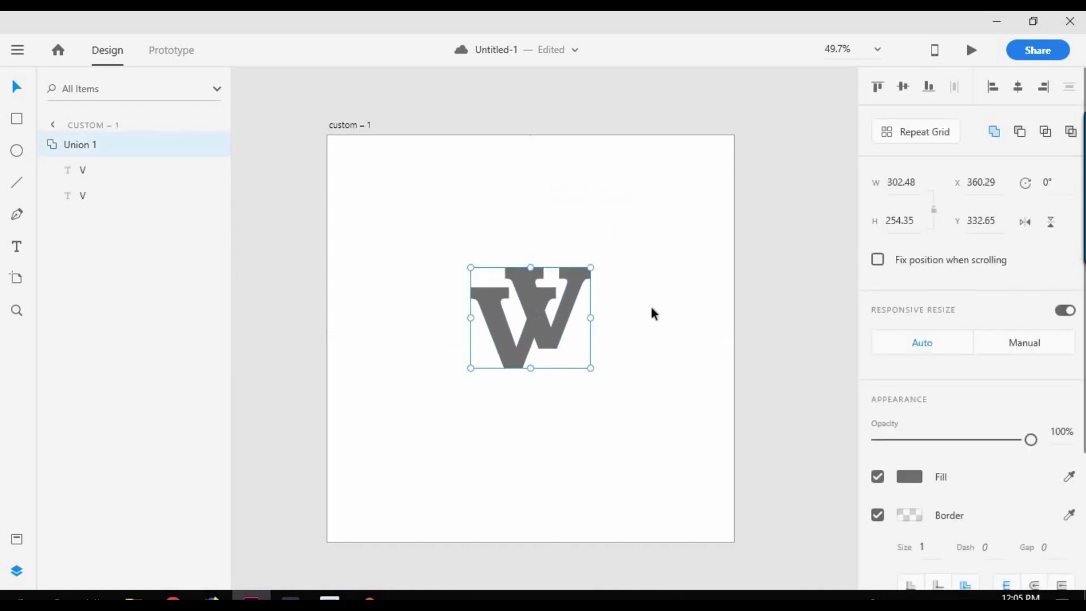
left_click(651, 308)
- Convert the combined W into a single path via the context menu
left_click(526, 295)
right_click(527, 294)
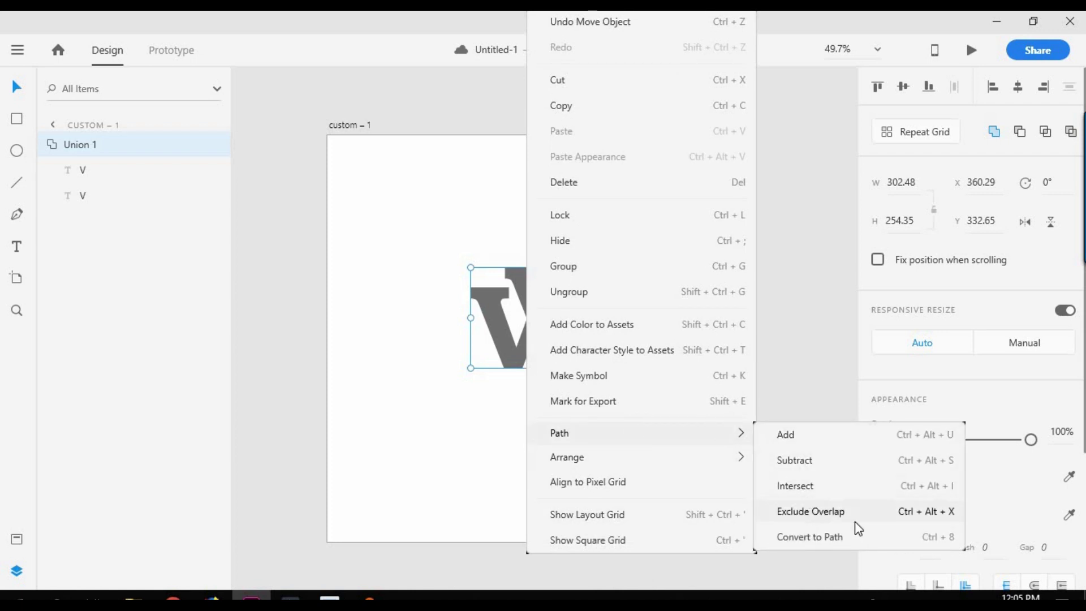
left_click(826, 538)
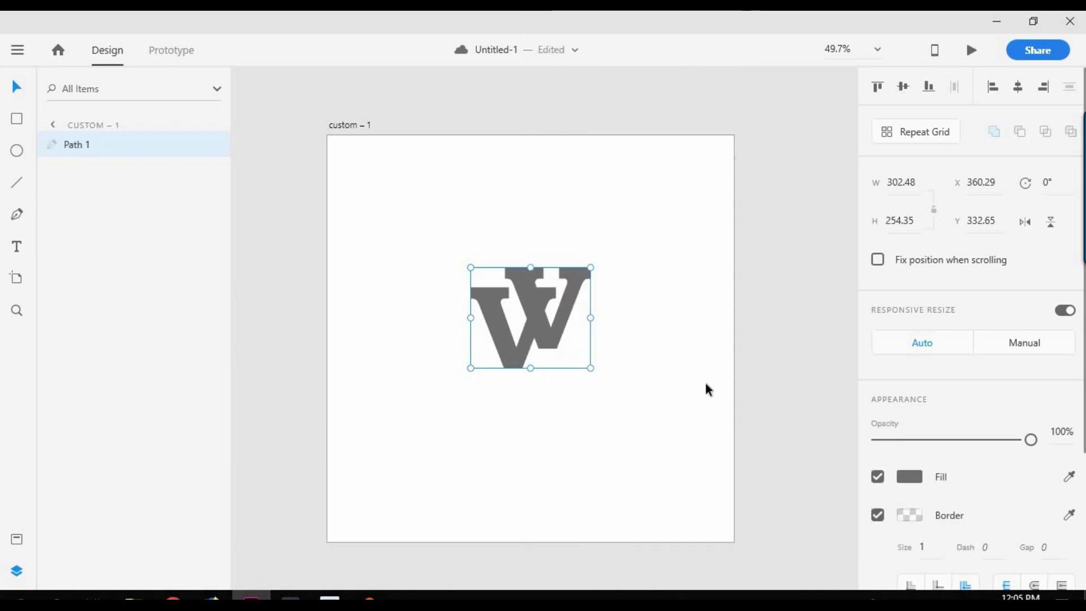
- Stretch the W's left and right corners into wings and centre it
double_click(535, 318)
mouse_move(505, 367)
left_mouse_down()
mouse_move(483, 395)
mouse_move(436, 306)
left_mouse_up()
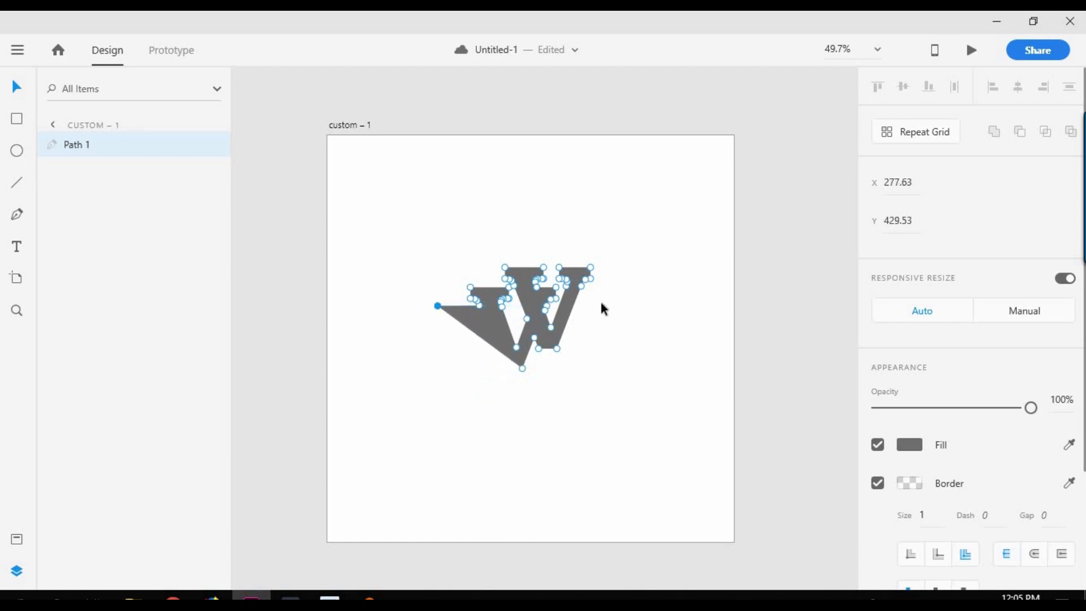
left_click_drag(560, 340, 613, 286)
left_click(609, 395)
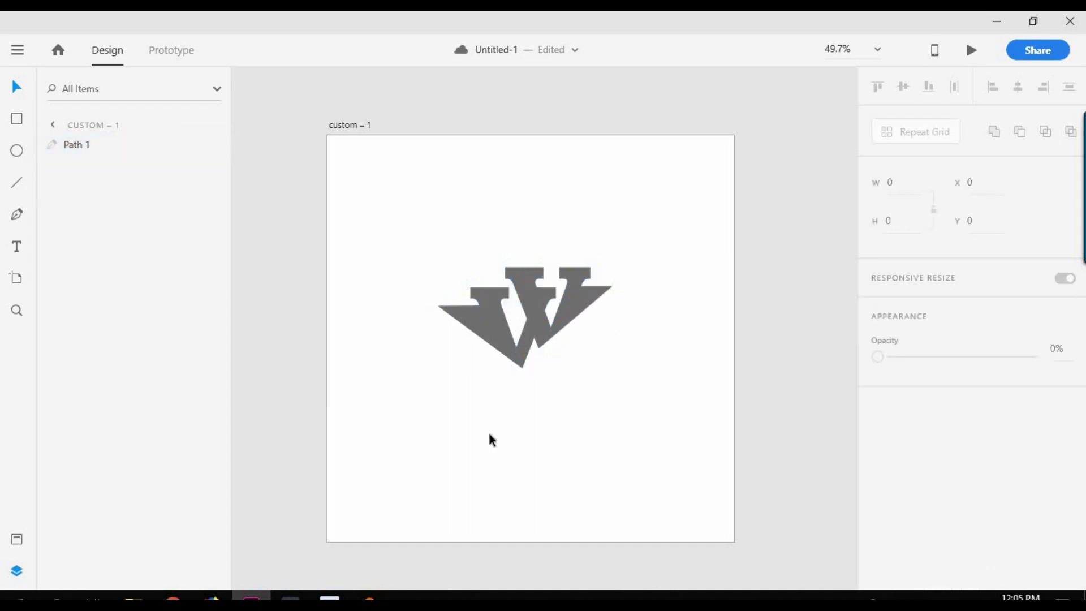
left_click(562, 335)
left_click_drag(554, 341, 547, 359)
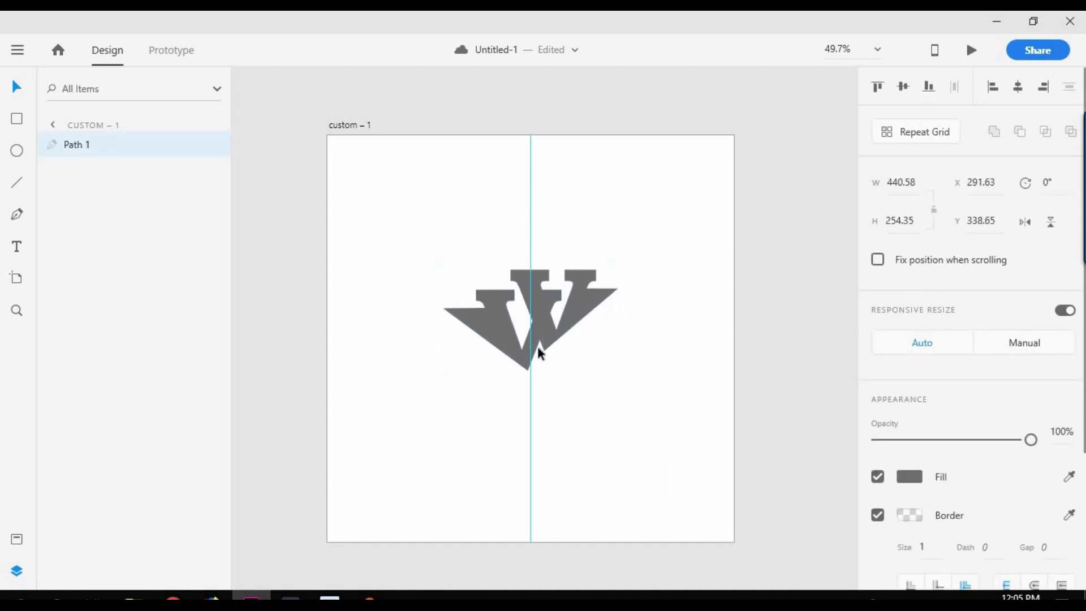
left_click(393, 471)
key("ctrl+a")
- Pull two top anchor points of the W upward into spikes
left_click(596, 290)
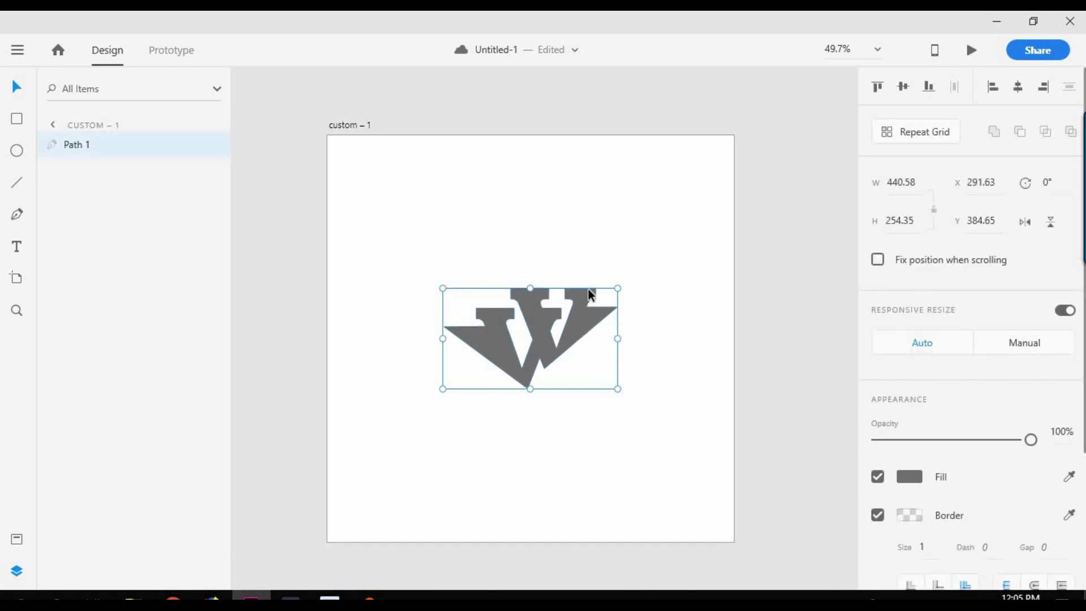
double_click(588, 290)
left_click(596, 289)
mouse_move(596, 290)
left_mouse_down()
mouse_move(582, 229)
mouse_move(581, 249)
left_mouse_up()
left_click_drag(547, 288, 527, 249)
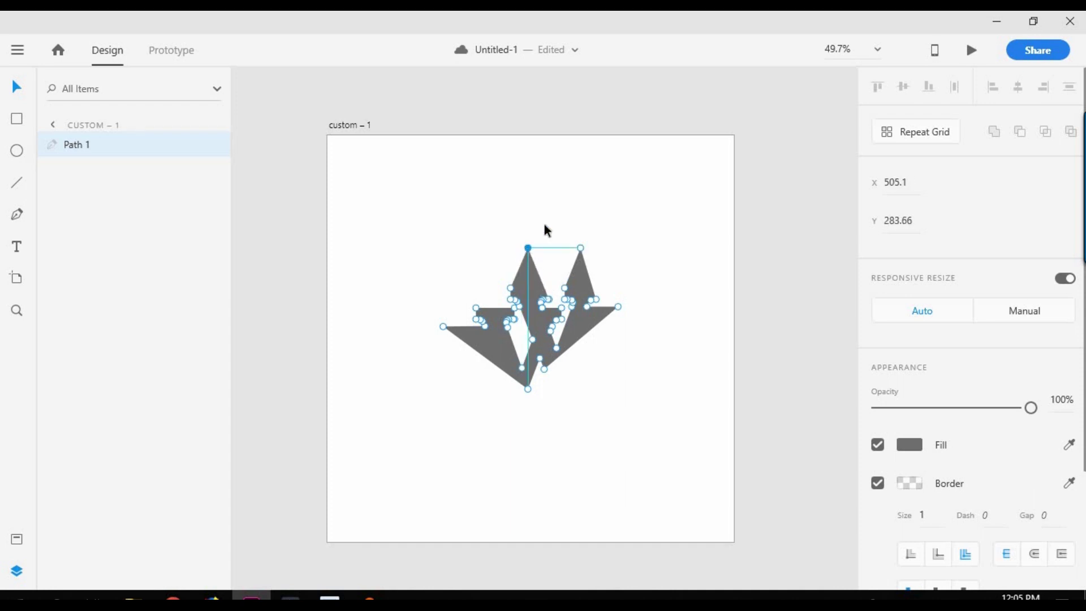
left_click(640, 203)
left_click_drag(640, 203, 521, 480)
left_click(613, 449)
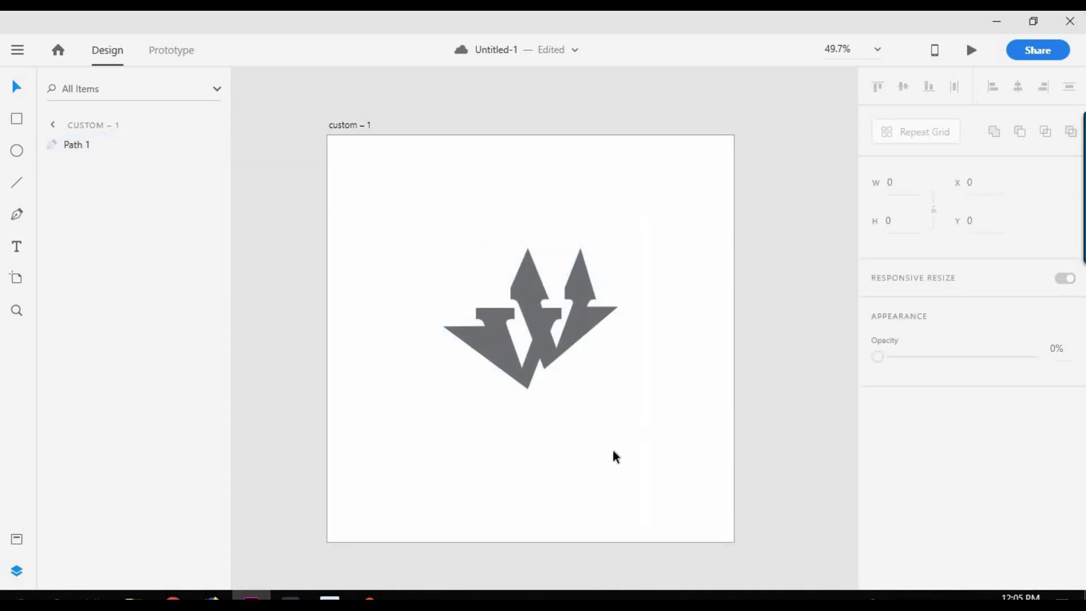
- Raise a third spike and lower the emblem to sit centred
double_click(491, 314)
left_click_drag(473, 309, 489, 249)
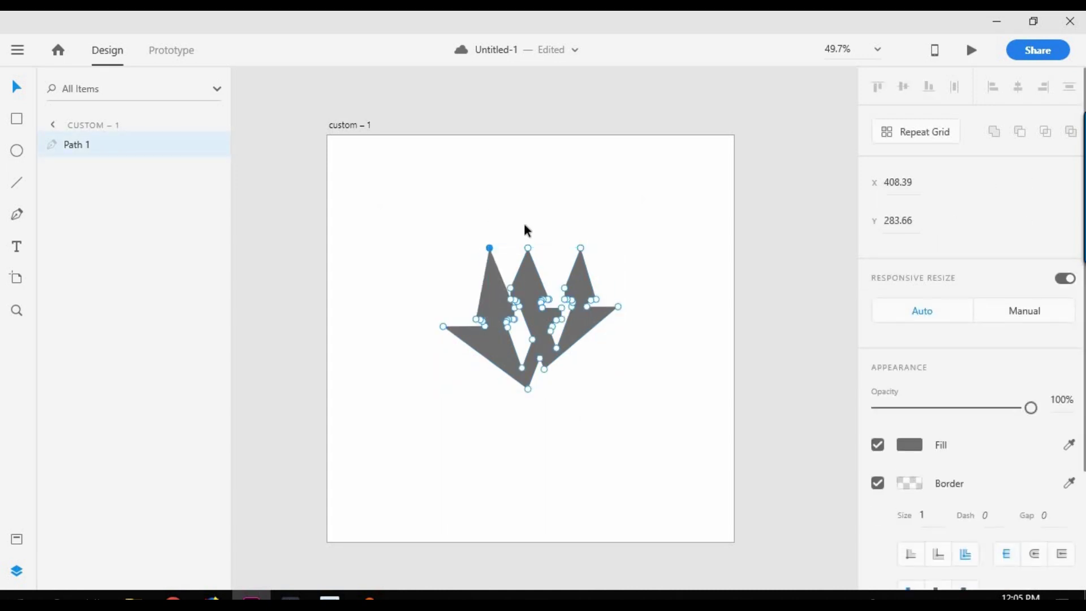
left_click(573, 416)
left_click_drag(656, 175, 233, 591)
left_click(591, 402)
left_click_drag(538, 310, 535, 320)
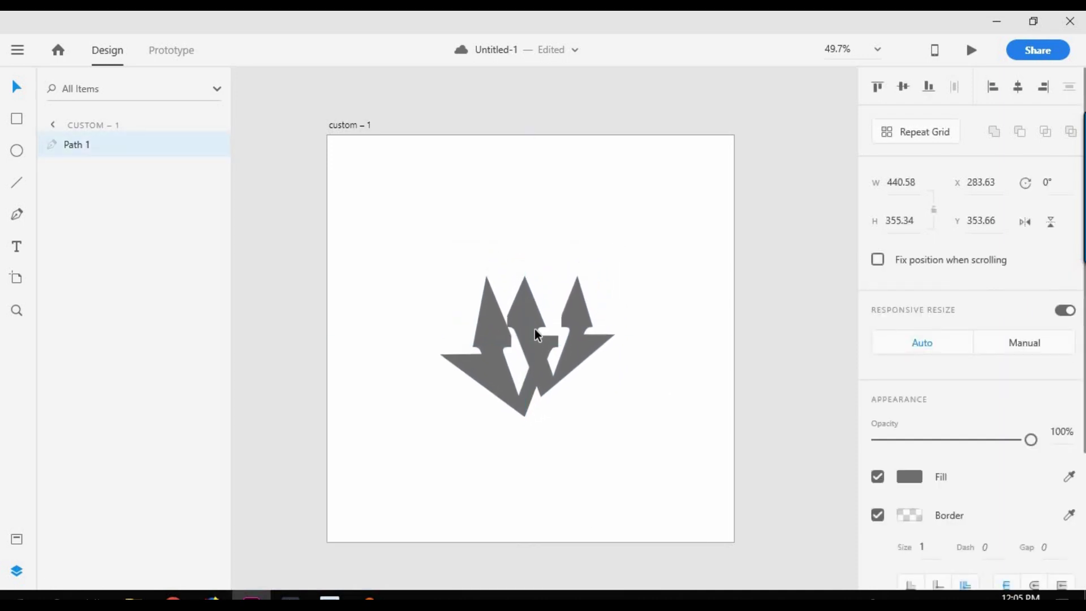
left_click_drag(536, 320, 538, 330)
scroll(921, 501, "down", 5)
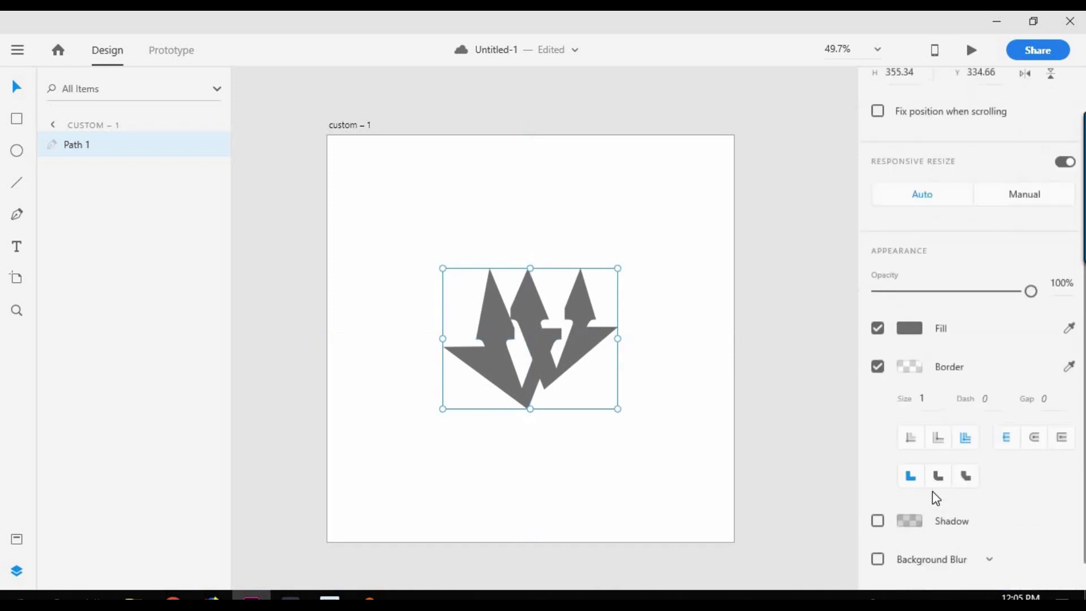
- Remove the emblem's outline and add a red drop shadow with adjusted offset
left_click(877, 330)
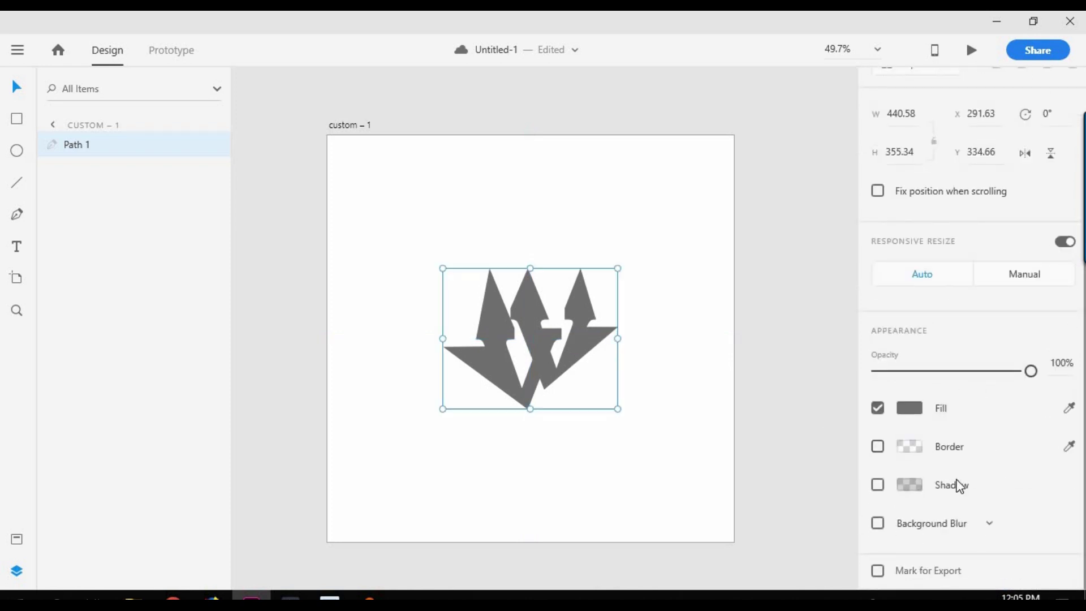
left_click(878, 486)
left_click(926, 525)
scroll(1006, 533, "down", 1)
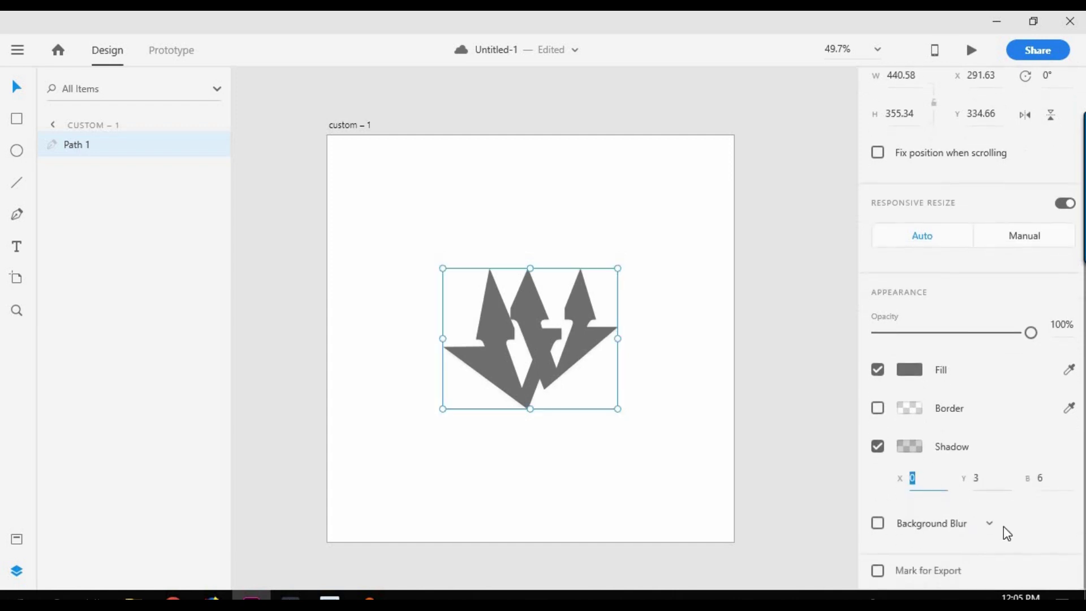
left_click(910, 449)
left_click(927, 480)
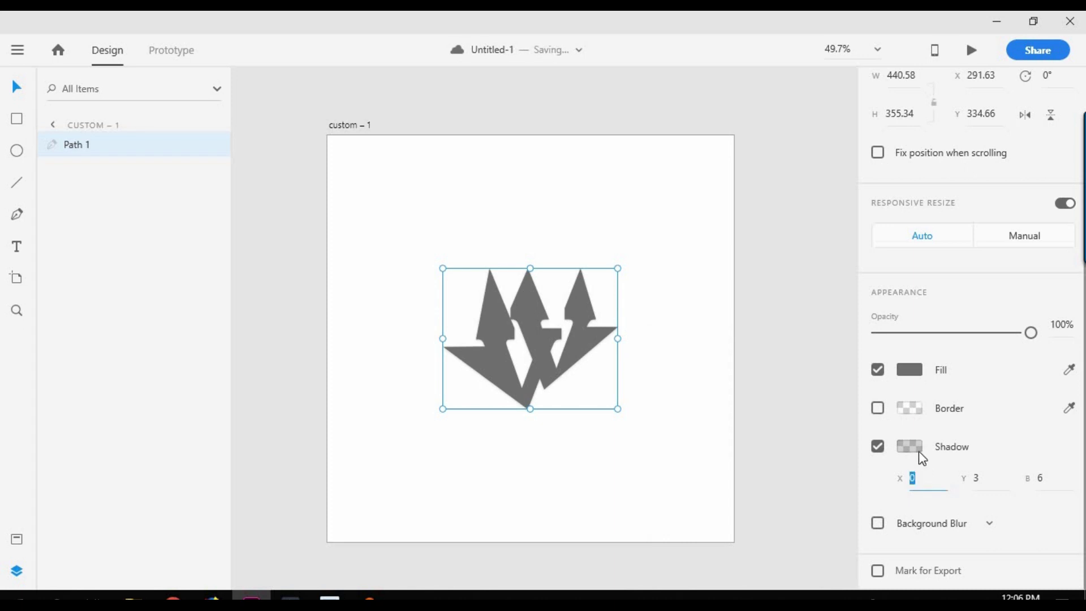
left_click(919, 451)
left_click_drag(742, 405, 839, 313)
left_click(924, 481)
type("22")
key("Return")
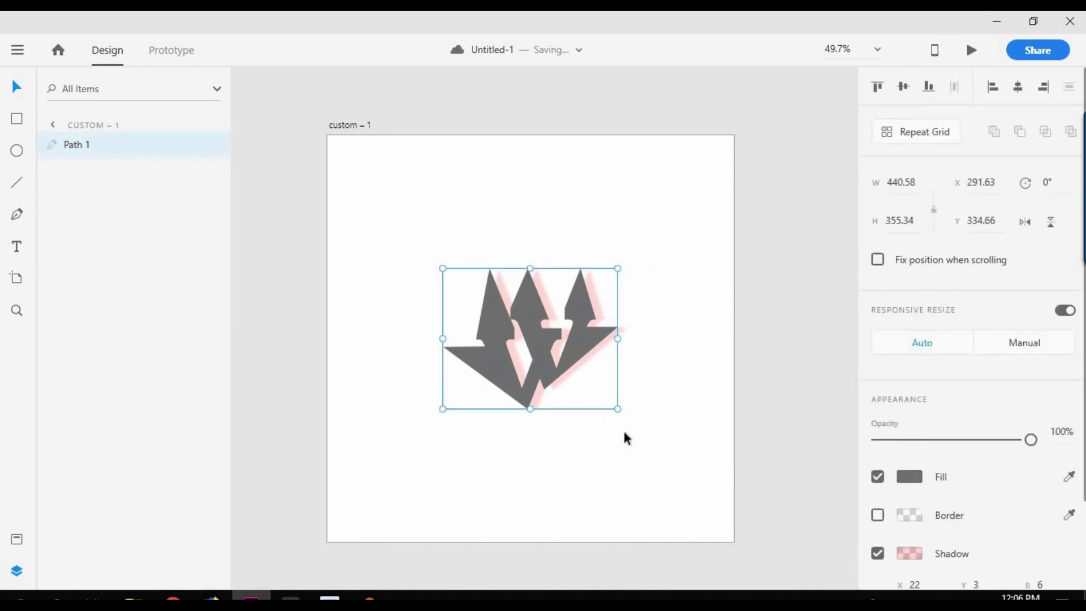
- Change the shadow colour to black #000000 and centre the logo
left_click(625, 433)
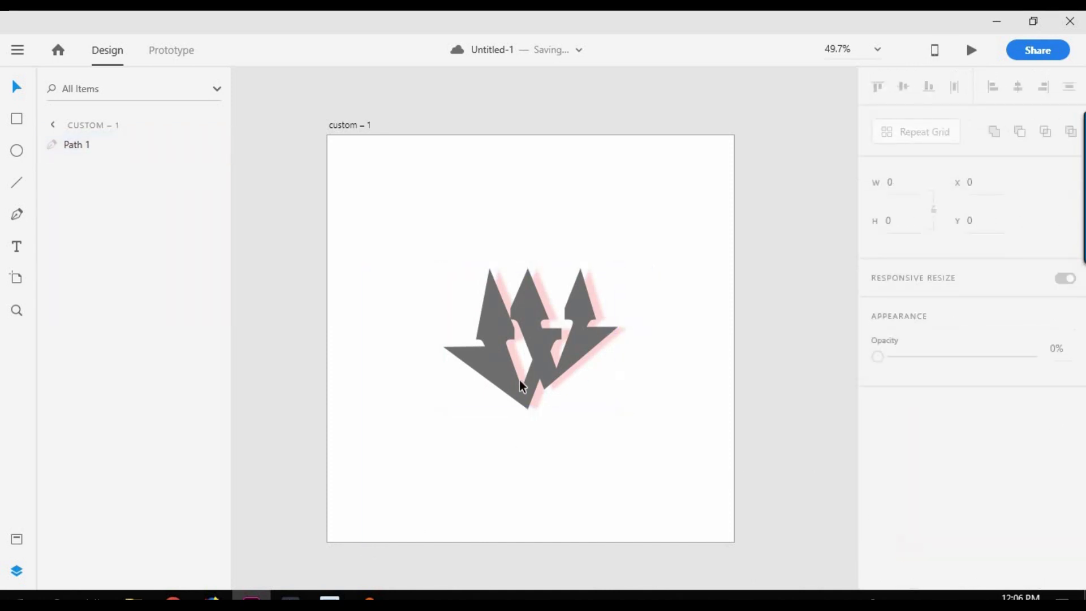
left_click(588, 336)
left_click(910, 555)
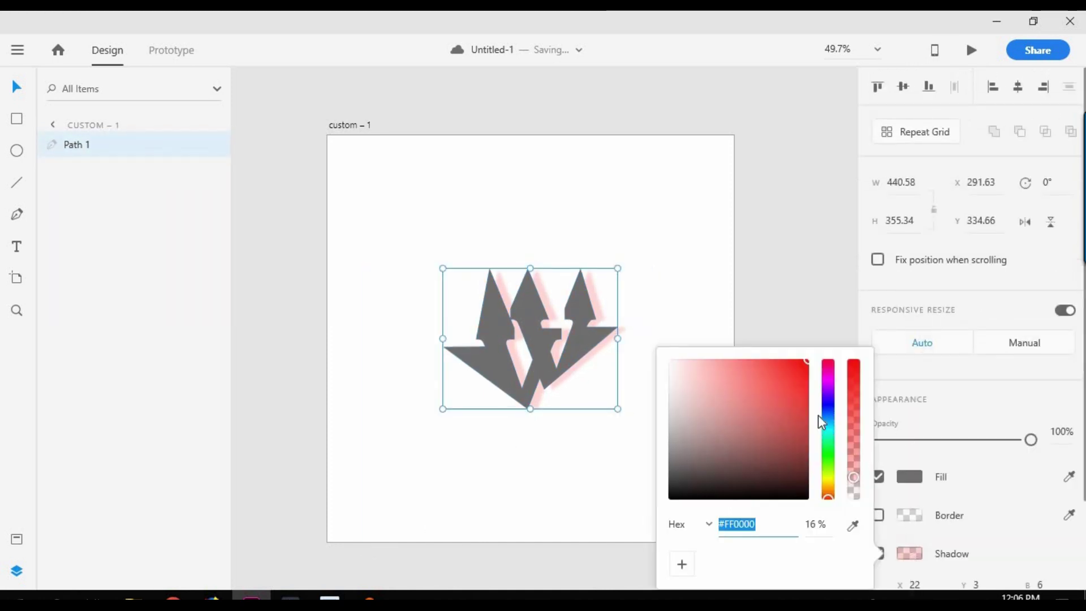
left_click(827, 406)
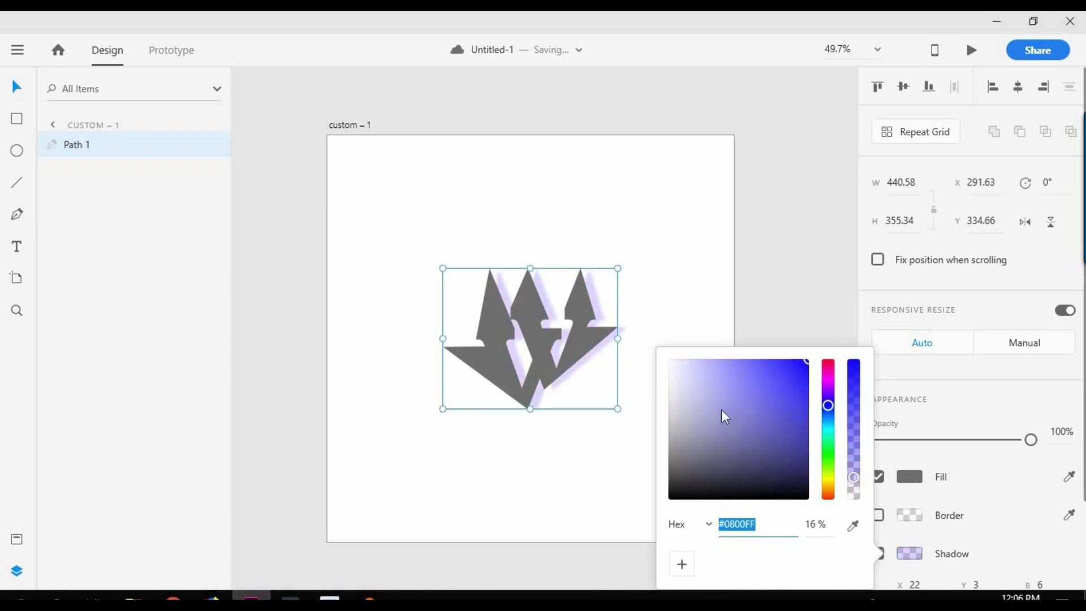
left_click_drag(722, 410, 561, 434)
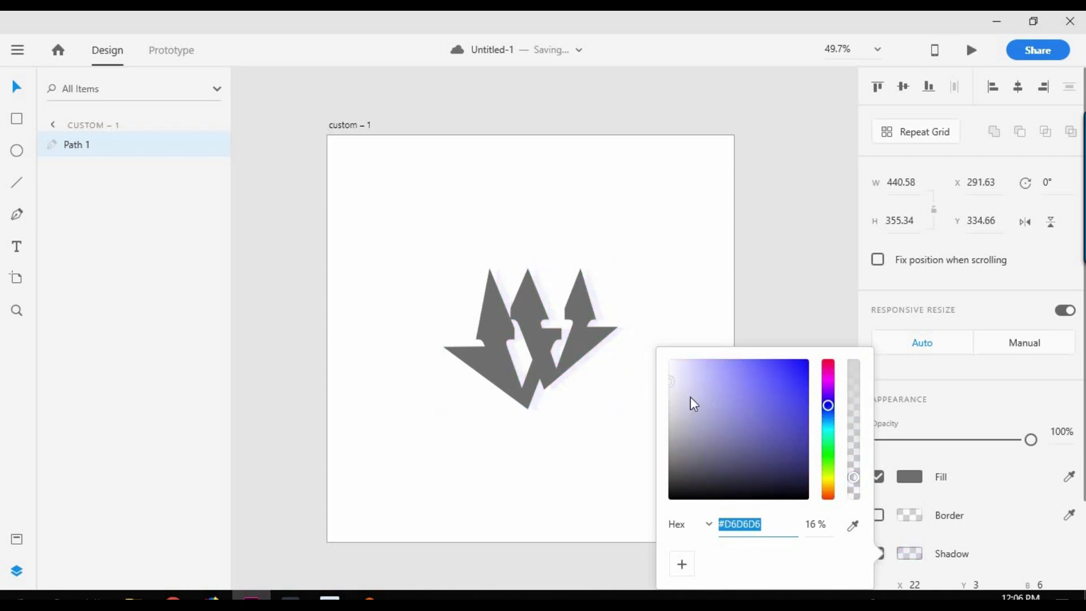
left_click(560, 440)
left_click_drag(551, 335, 547, 348)
left_click(564, 191)
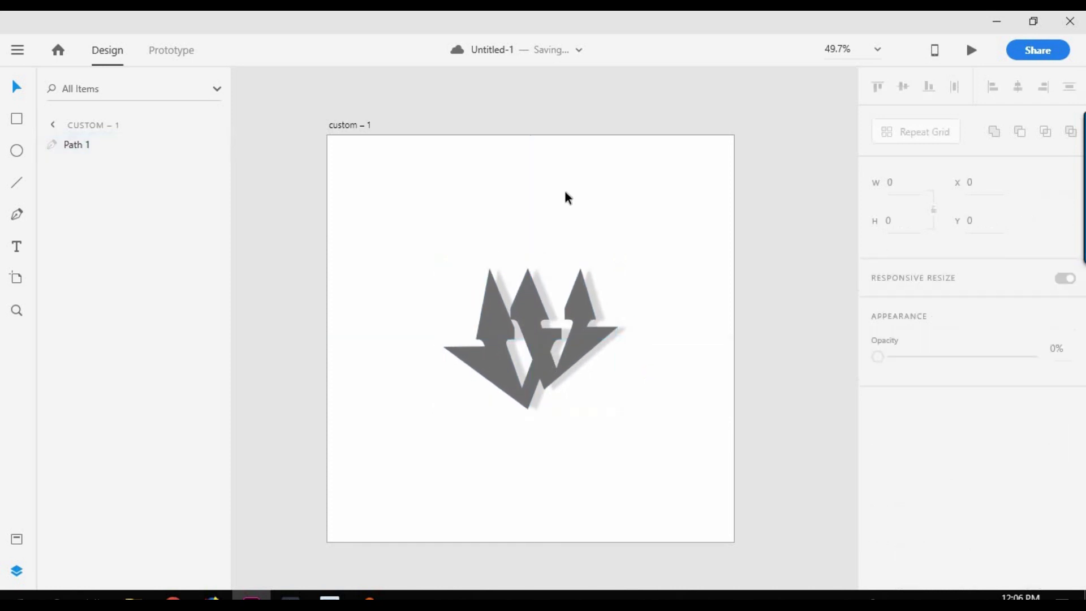
- Type 'good' below the logo, deleting the stray letter d
key("t")
left_click(509, 466)
type("d")
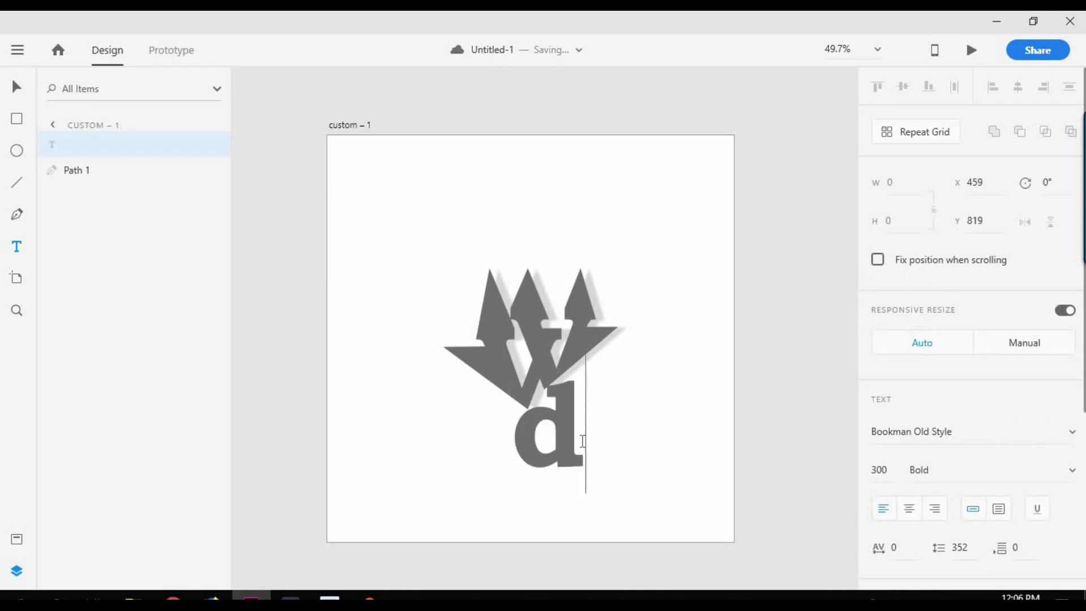
left_click_drag(504, 435, 587, 418)
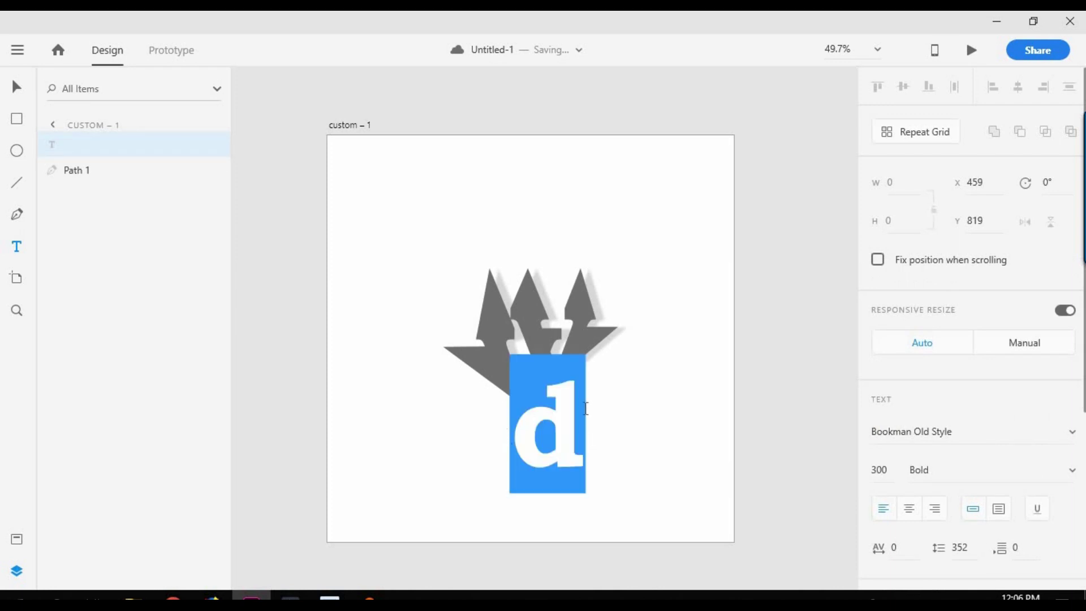
key("Left")
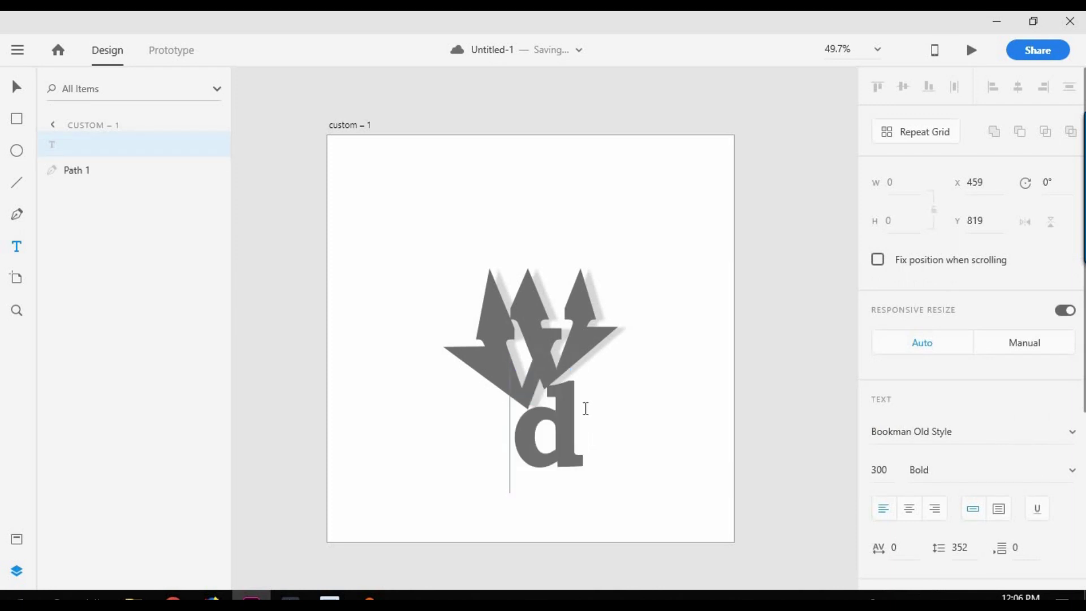
key("Right")
key("BackSpace")
type("good")
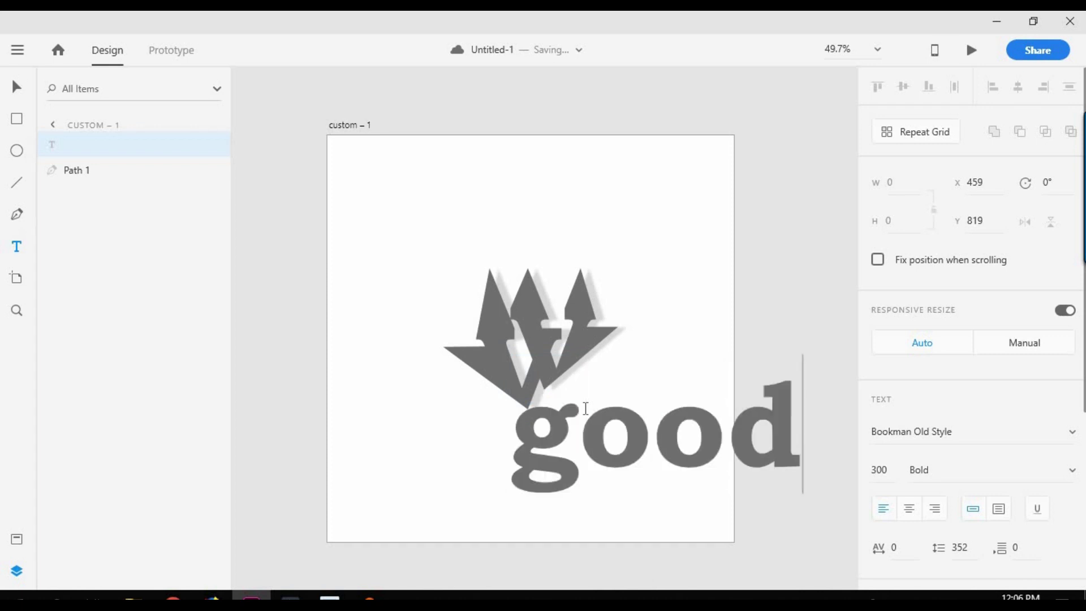
key("Escape")
left_click(697, 452)
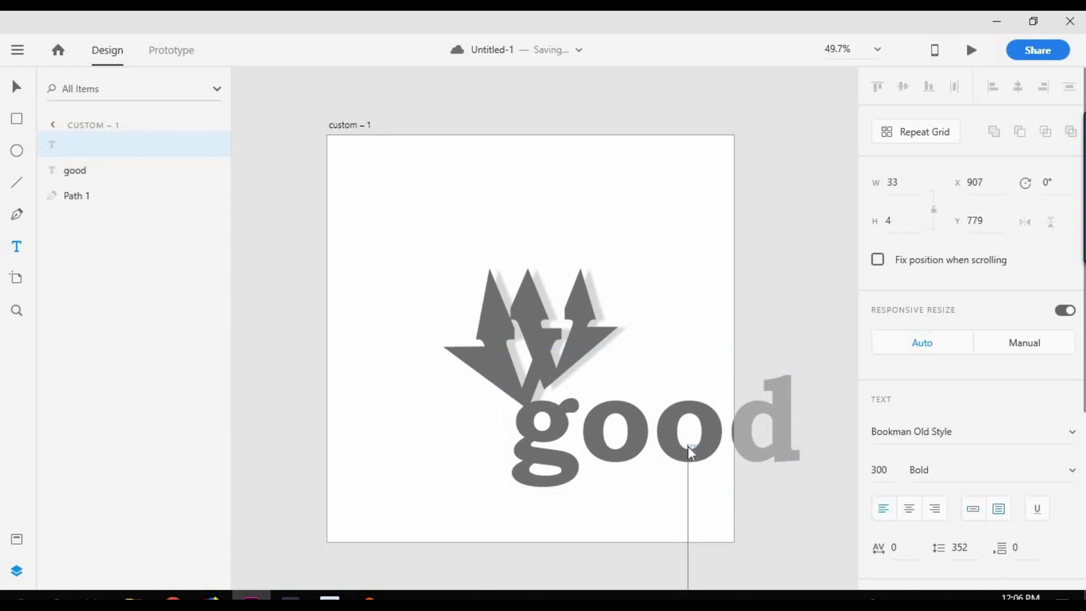
key("Escape")
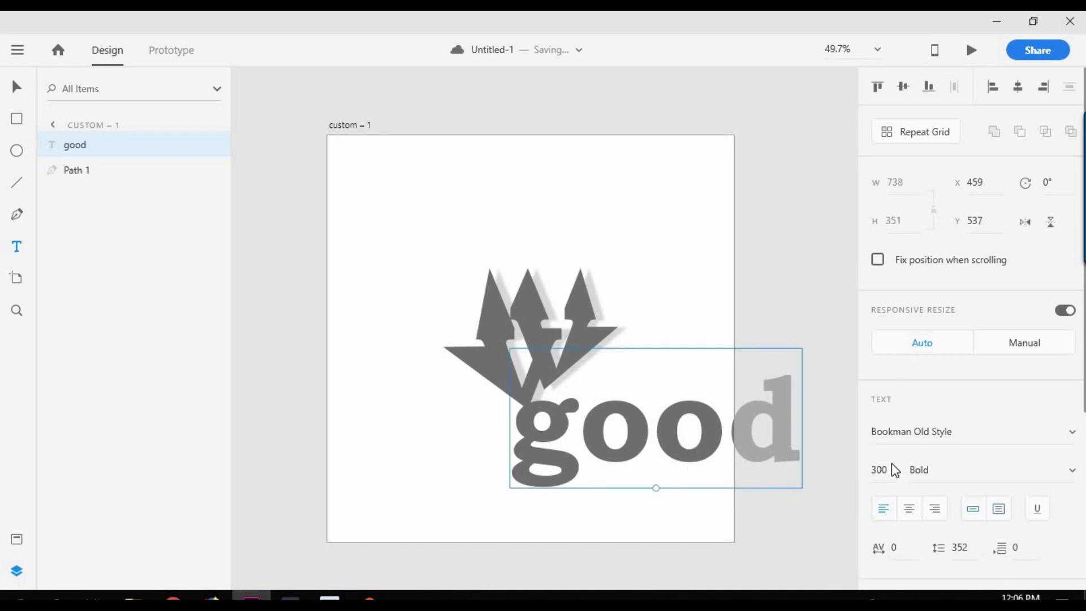
- Set the font size of 'good' to 100
left_click(887, 469)
type("1000")
key("Return")
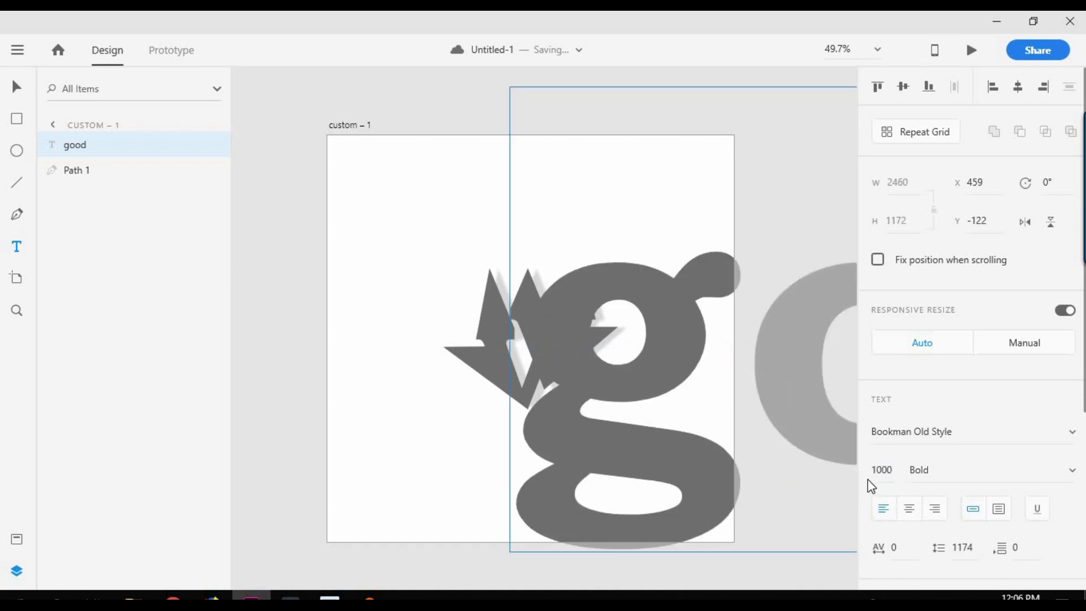
left_click(883, 470)
type("1")
key("Return")
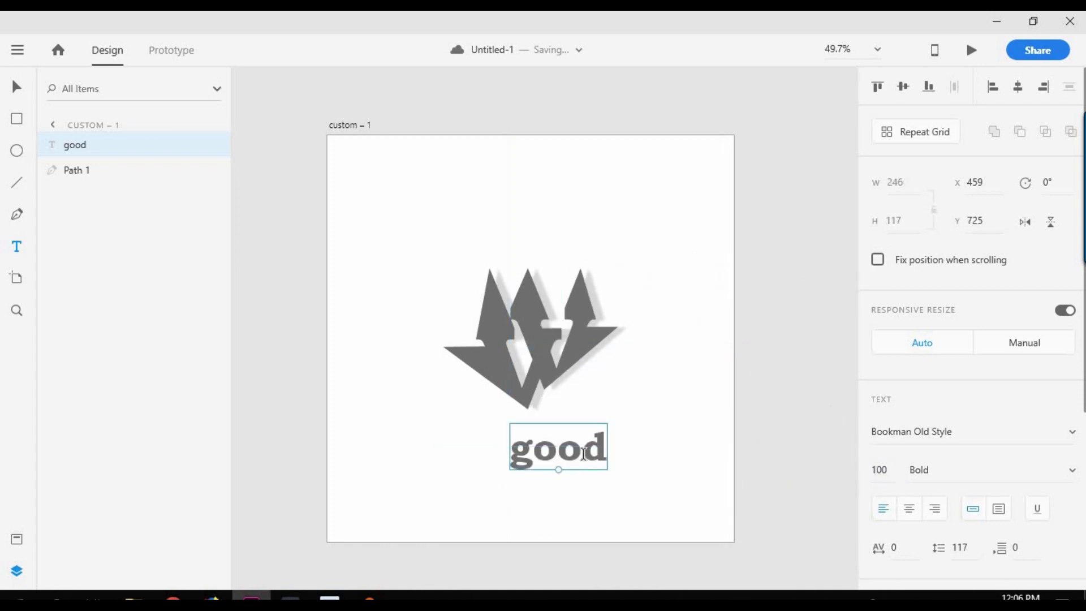
- Replace 'good' with 'with me' and centre the caption under the emblem
left_click(583, 455)
double_click(583, 456)
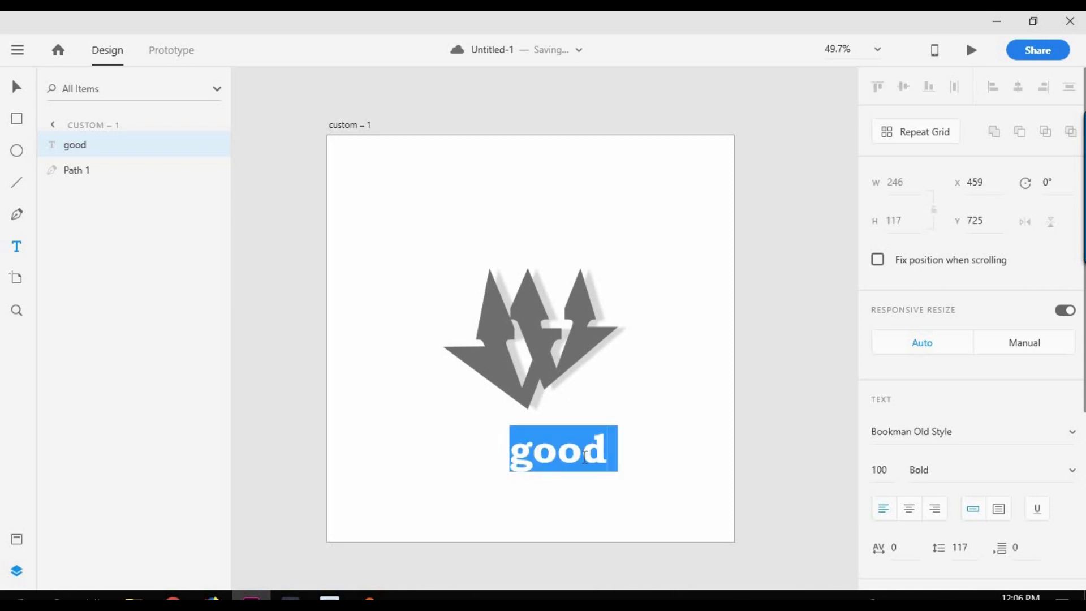
key("Left")
type("w")
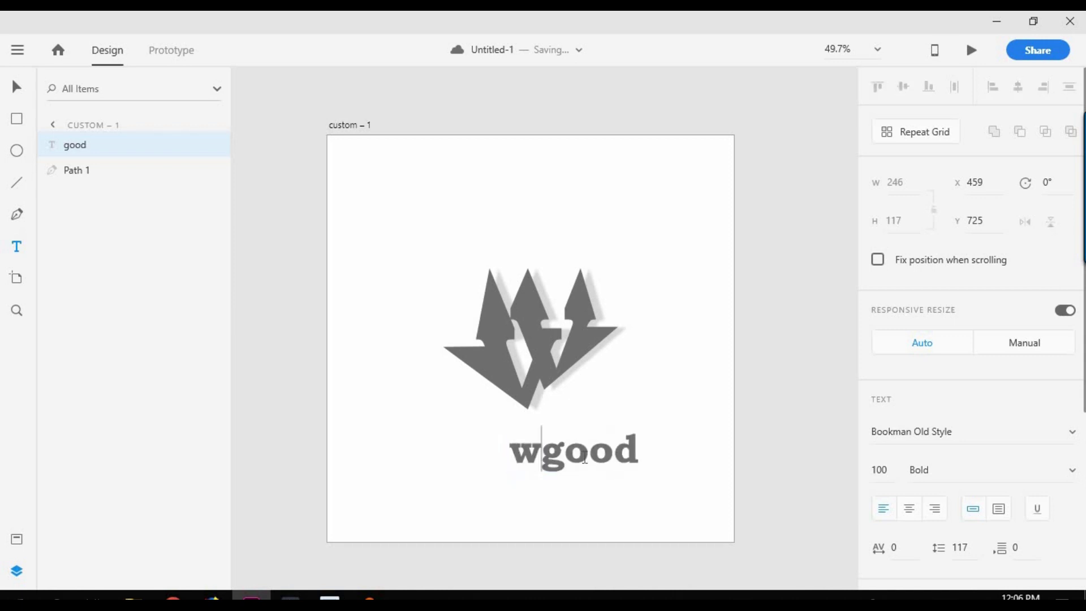
type("ith")
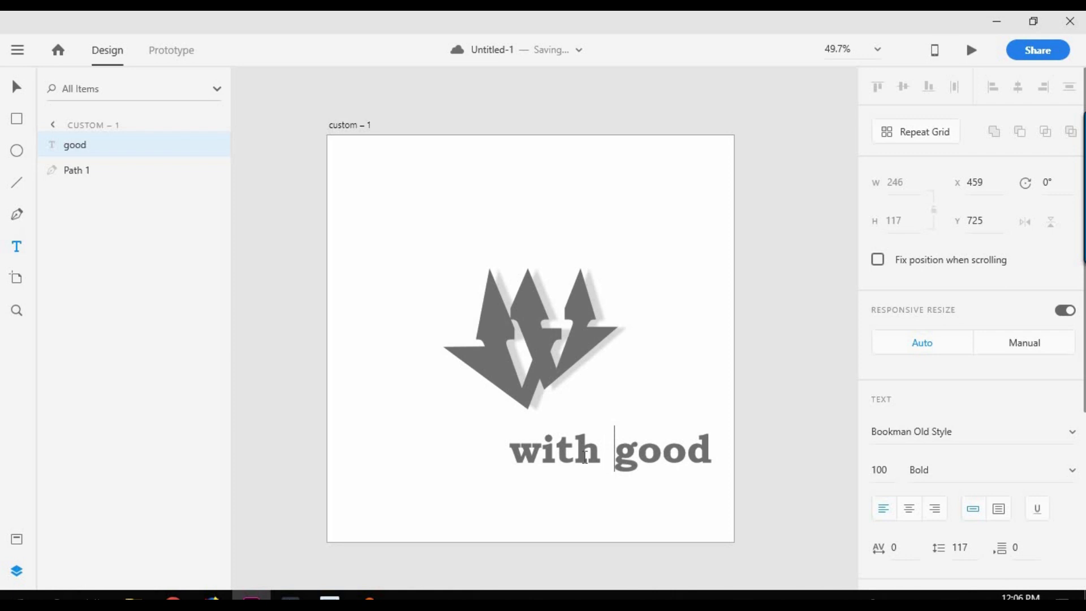
type(" me")
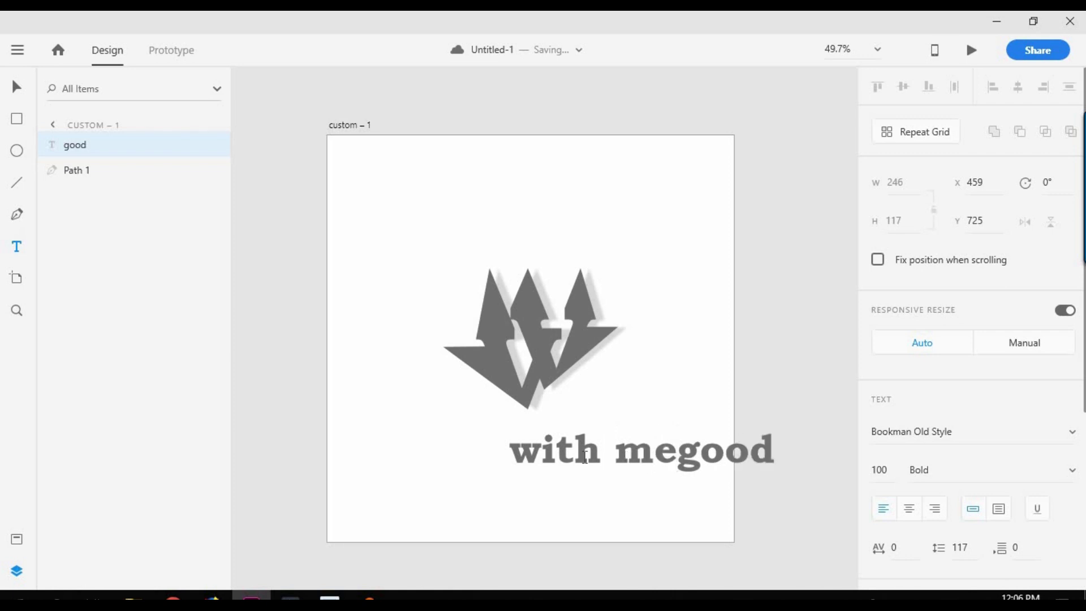
key("shift+Right")
key("shift+Right")
key("shift+Right")
key("shift+Right")
key("Delete")
key("Escape")
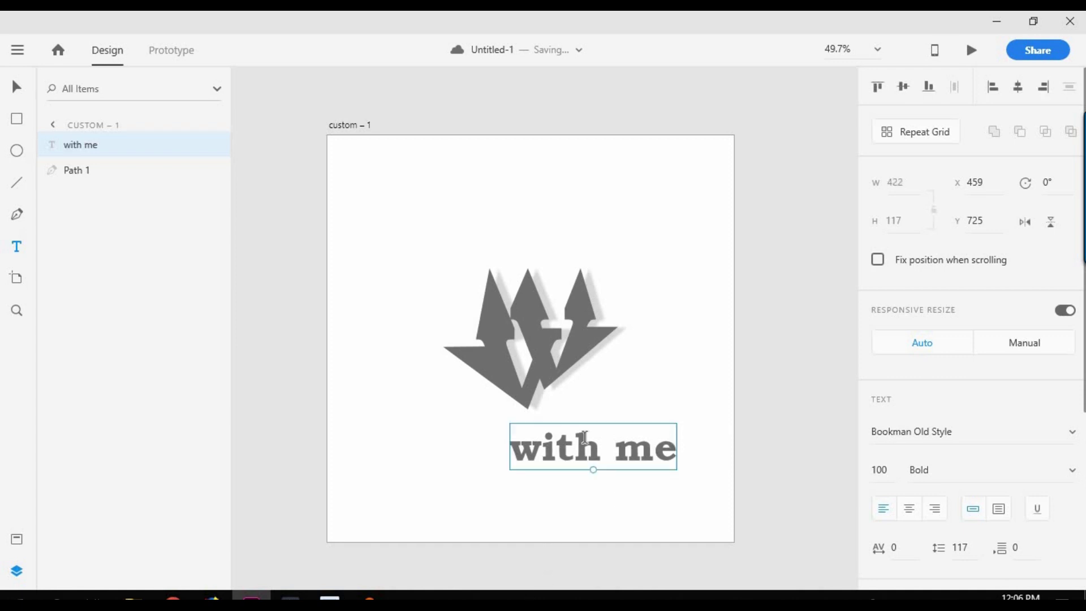
left_click(17, 87)
left_click_drag(601, 451, 537, 442)
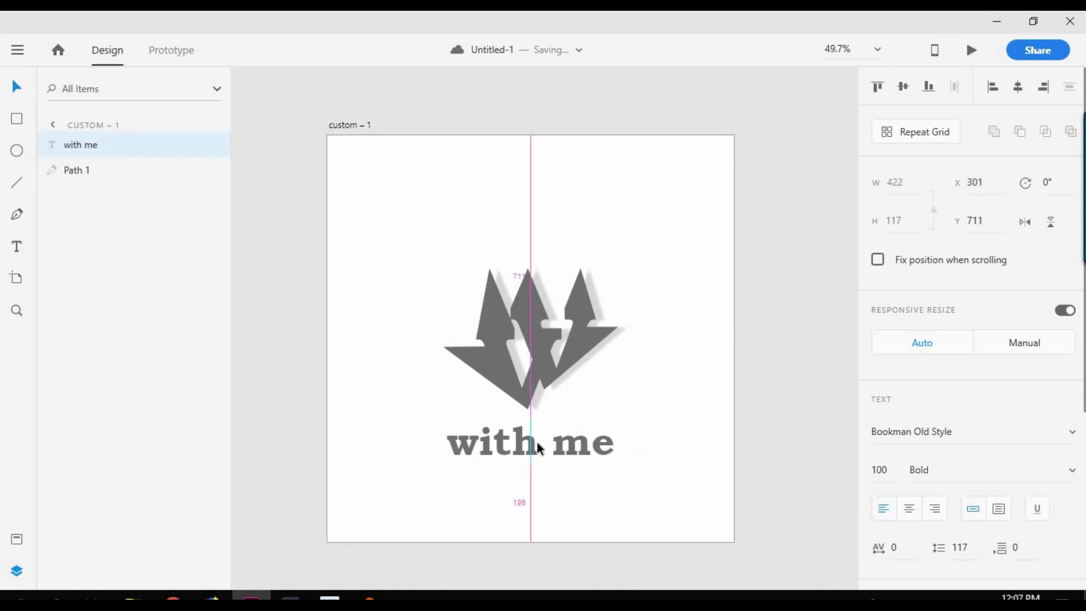
- Marquee-select the emblem and 'with me' caption and drag them higher
left_click(834, 407)
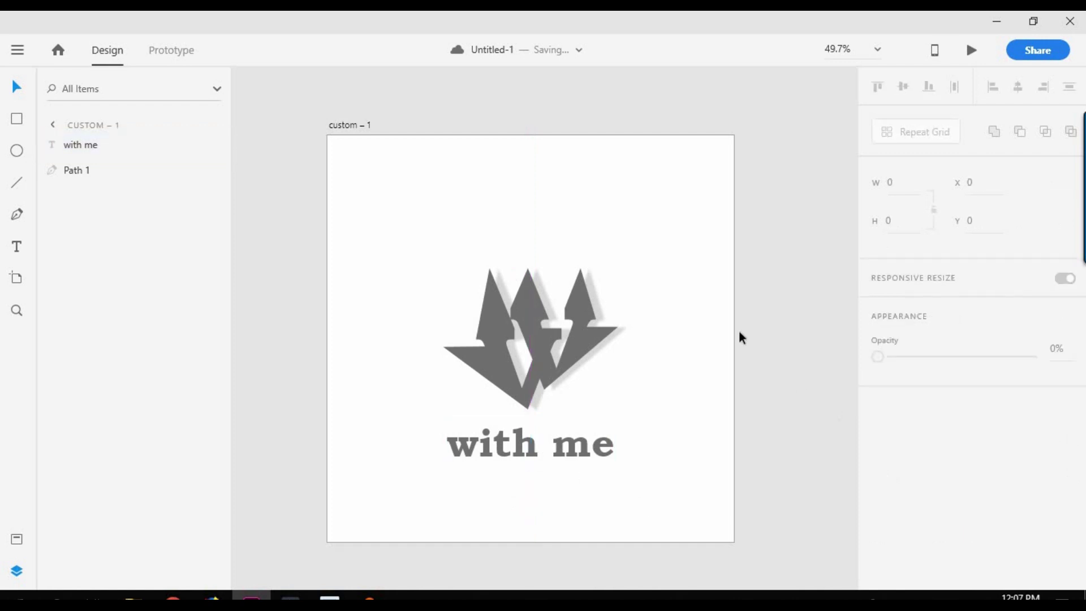
left_click_drag(643, 158, 416, 497)
left_click(645, 475)
left_click_drag(674, 183, 439, 424)
left_click_drag(546, 355, 546, 326)
left_click(760, 103)
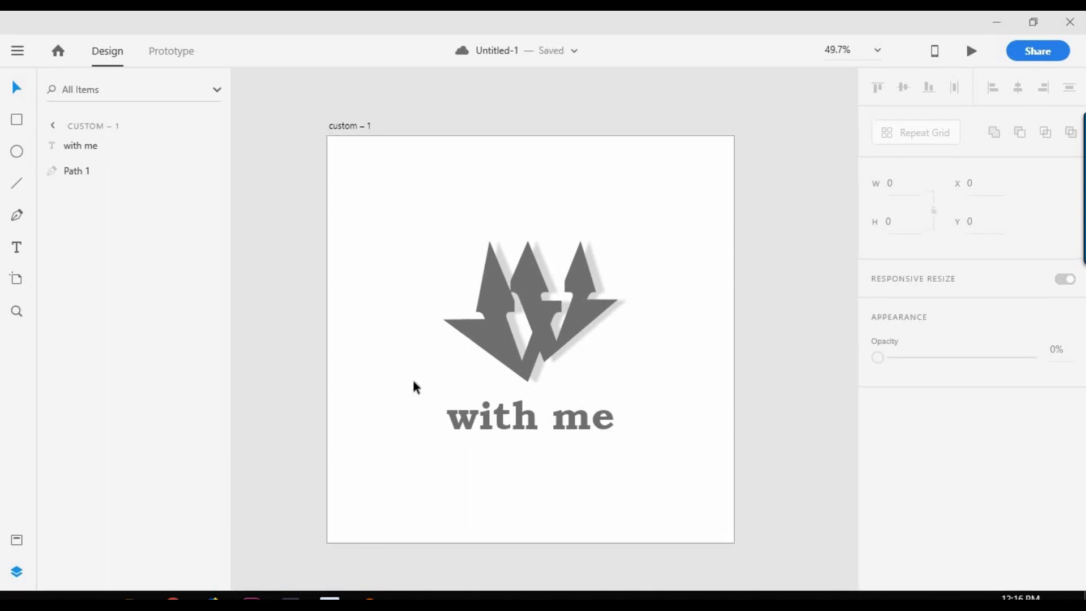
- Rewrite the caption as 'Capital Bank', deleting the mistyped letters
left_click(495, 414)
double_click(495, 414)
double_click(497, 417)
double_click(591, 419)
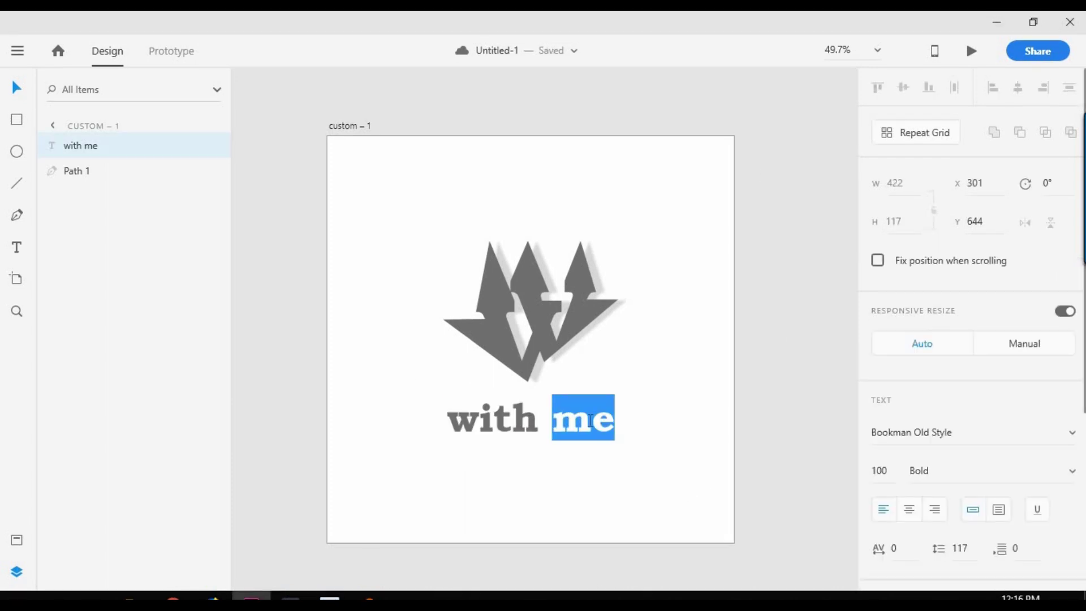
triple_click(590, 419)
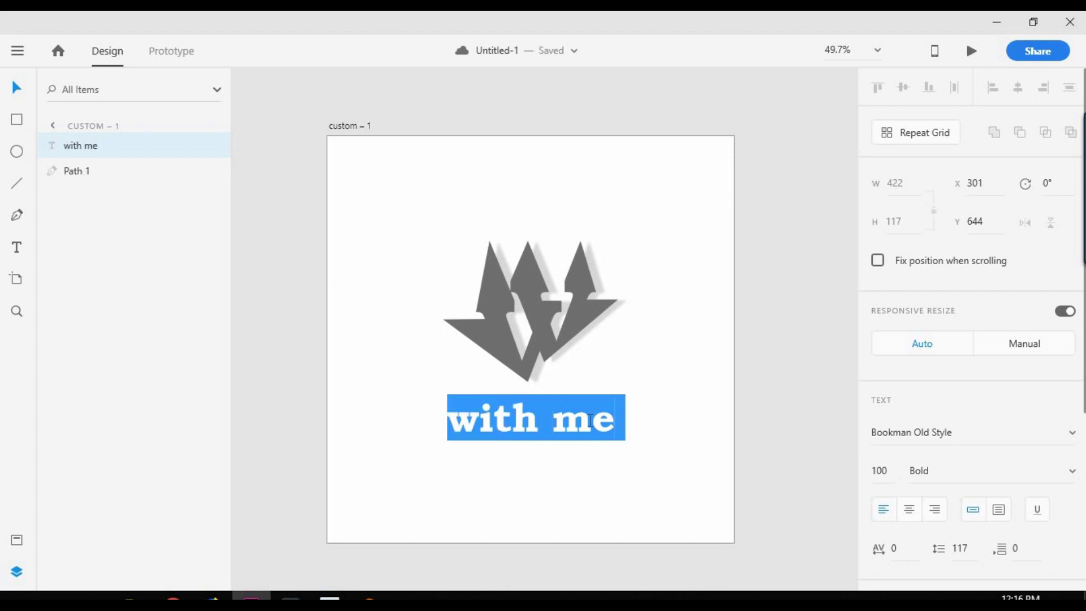
key("Left")
type("c")
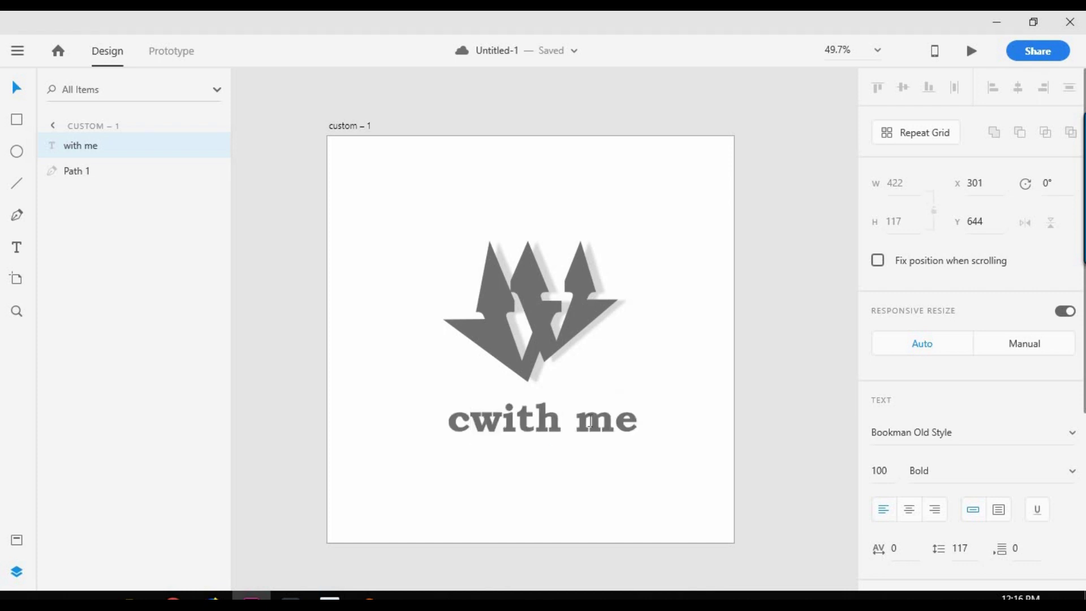
triple_click(589, 420)
type("C")
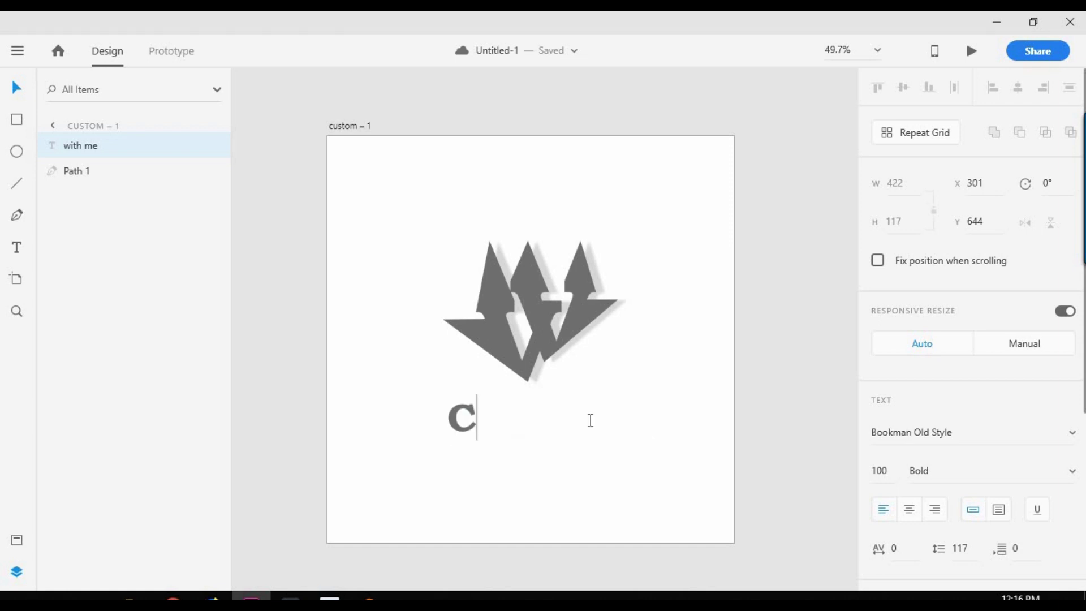
type("apial")
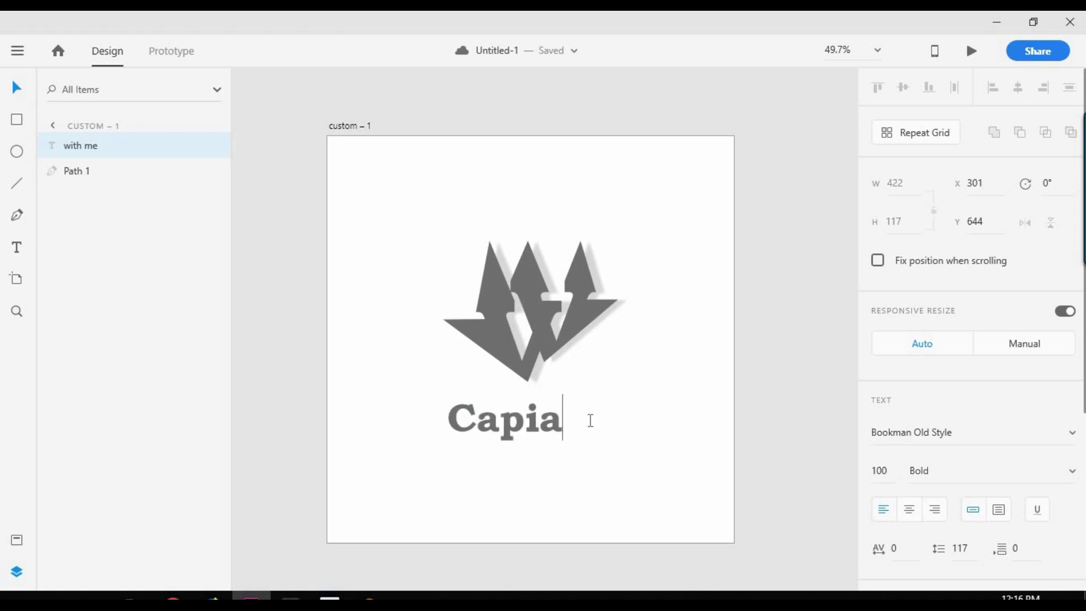
key("BackSpace")
key("BackSpace")
type("ital ")
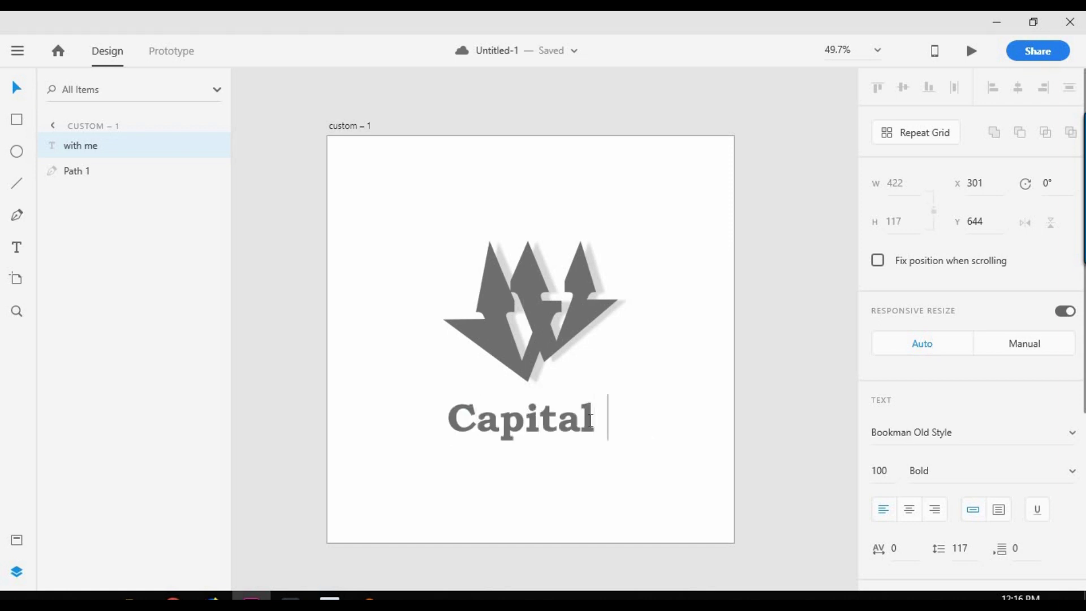
type("Bnk")
key("BackSpace")
key("BackSpace")
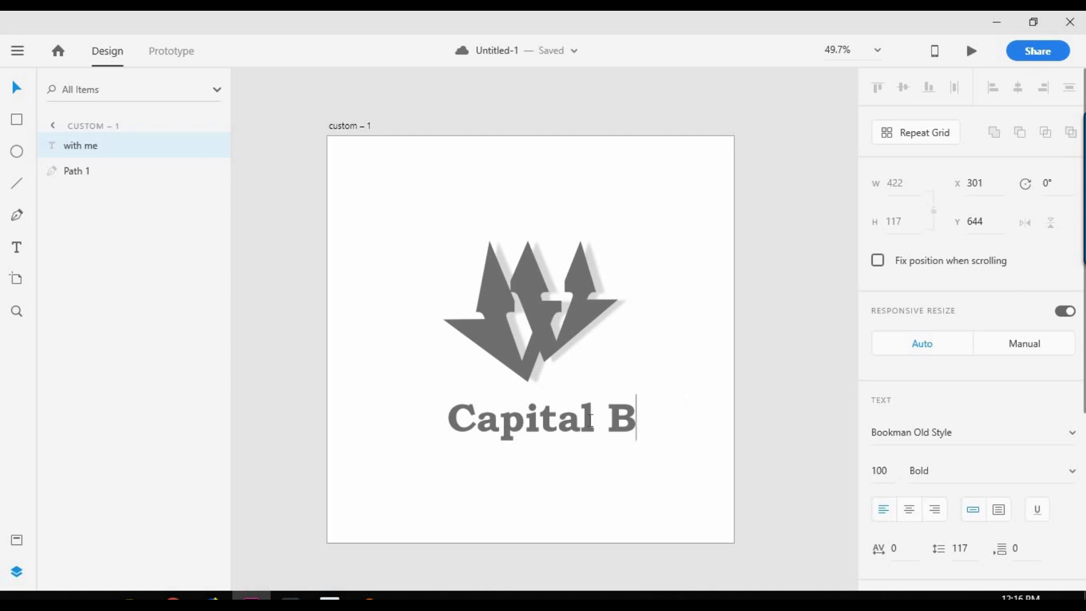
type("ank")
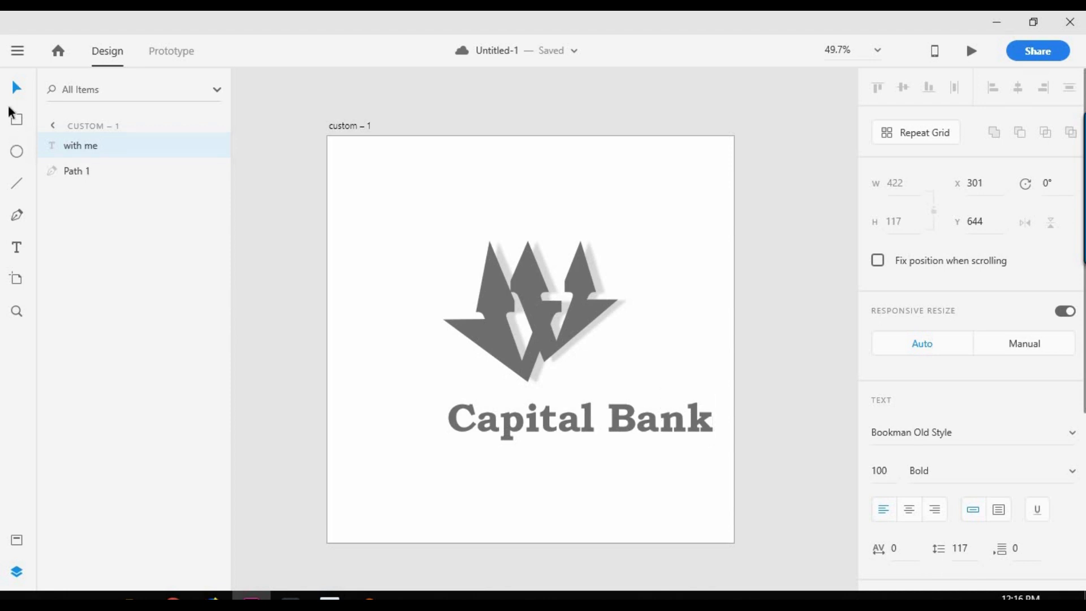
- Slide the 'Capital Bank' text left to centre it under the logo
left_click(592, 420)
left_click_drag(621, 417, 570, 421)
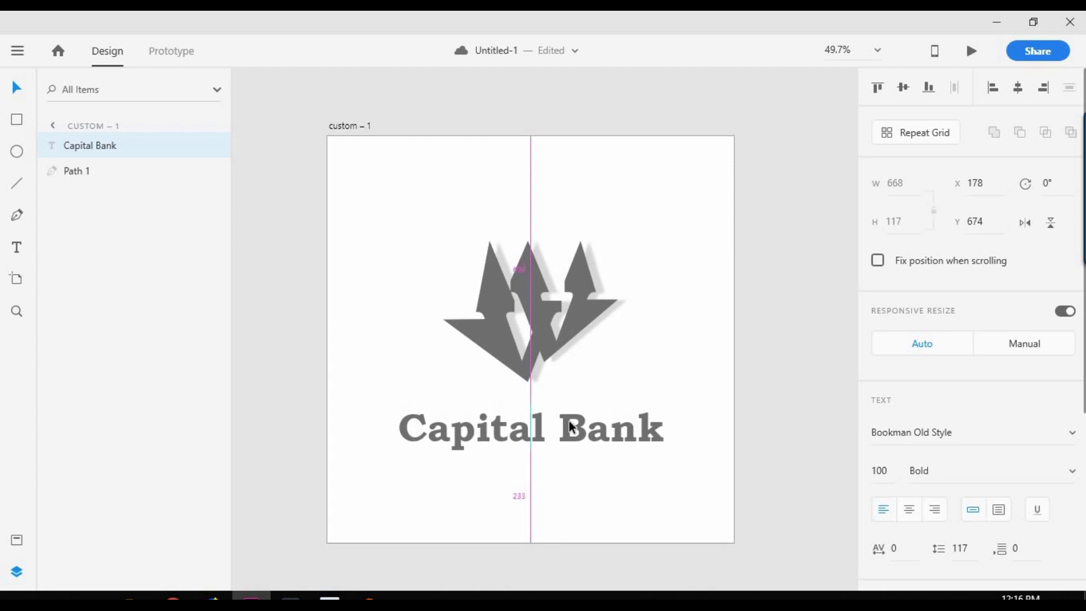
left_click(675, 251)
- Move the logo and caption slightly upward; decline sending the crash report
left_click_drag(679, 237, 292, 591)
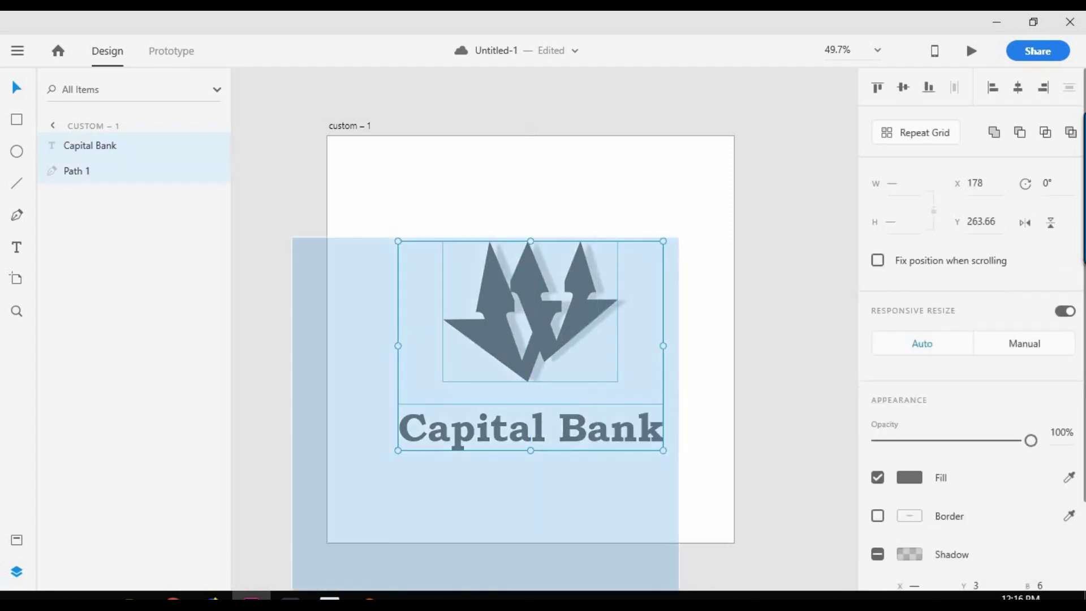
left_click(582, 486)
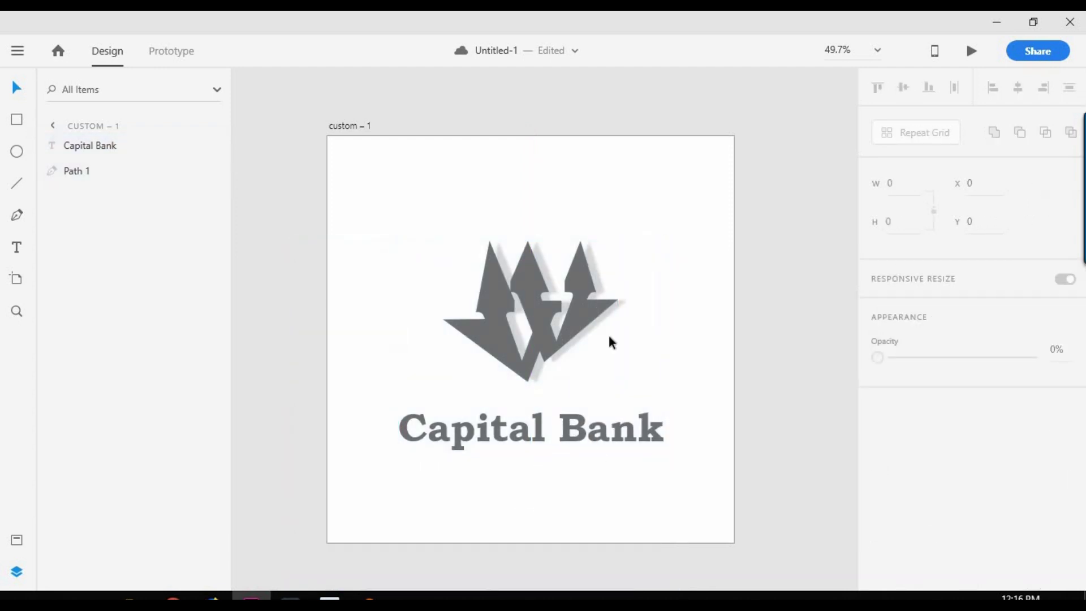
left_click_drag(669, 187, 422, 496)
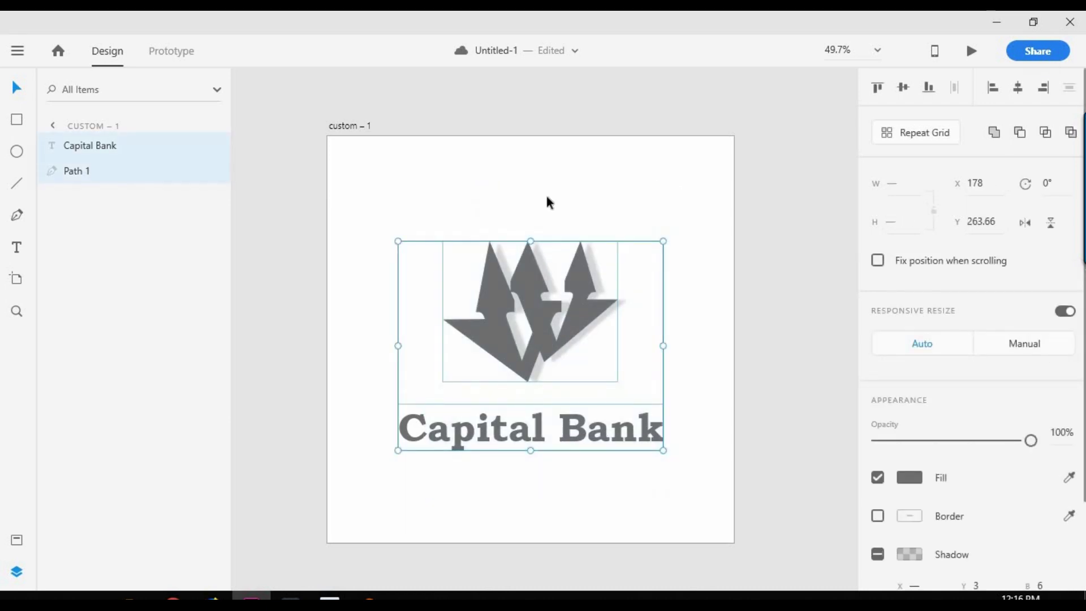
left_click(642, 204)
left_click_drag(686, 188, 430, 541)
left_click_drag(542, 351, 542, 345)
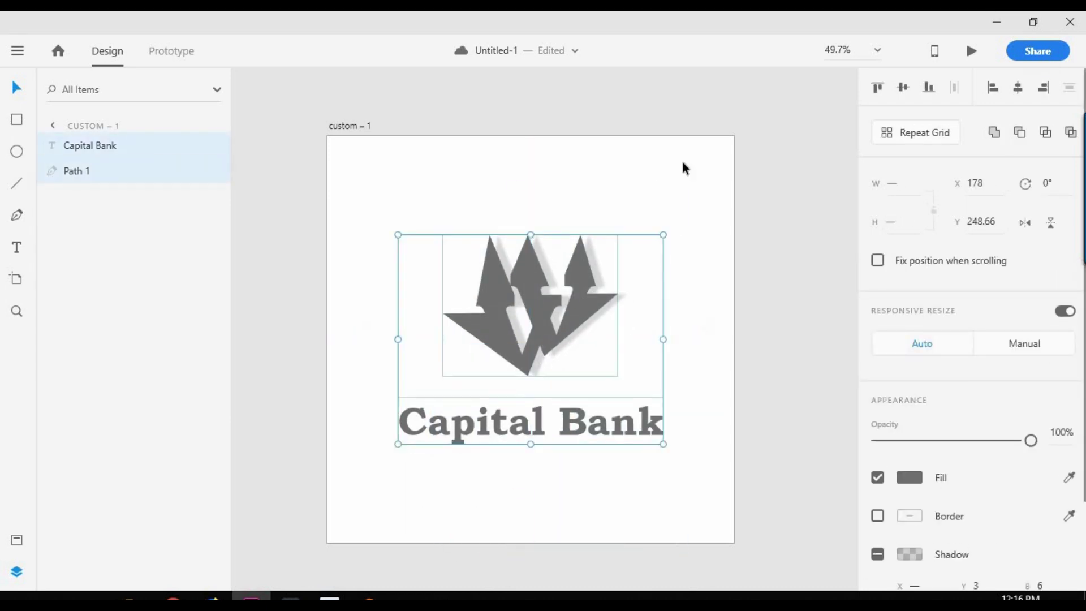
left_click(613, 374)
left_click_drag(698, 164, 396, 482)
left_click(527, 188)
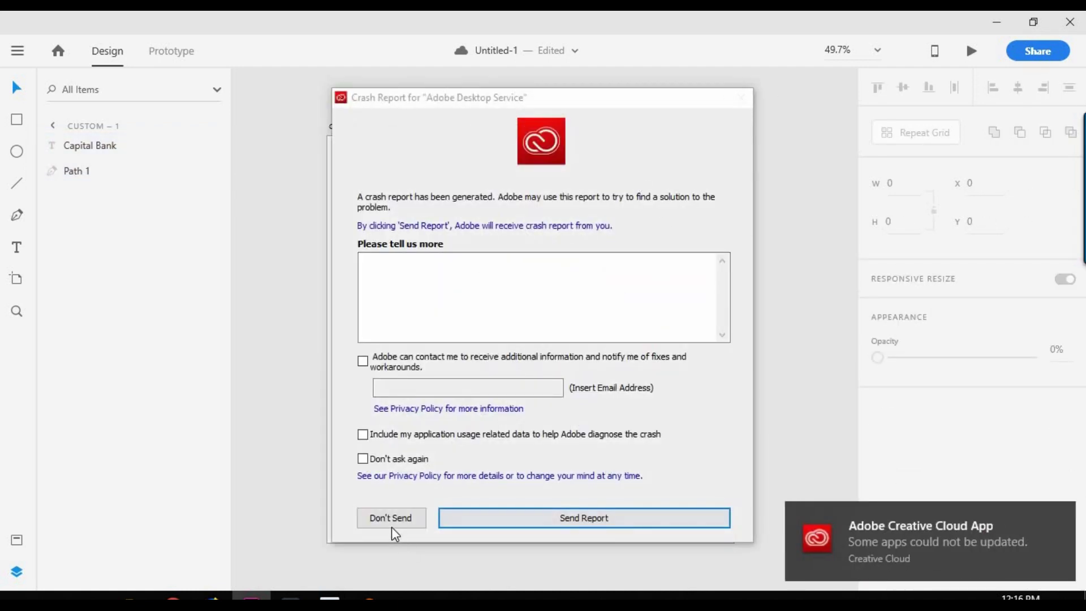
left_click(394, 519)
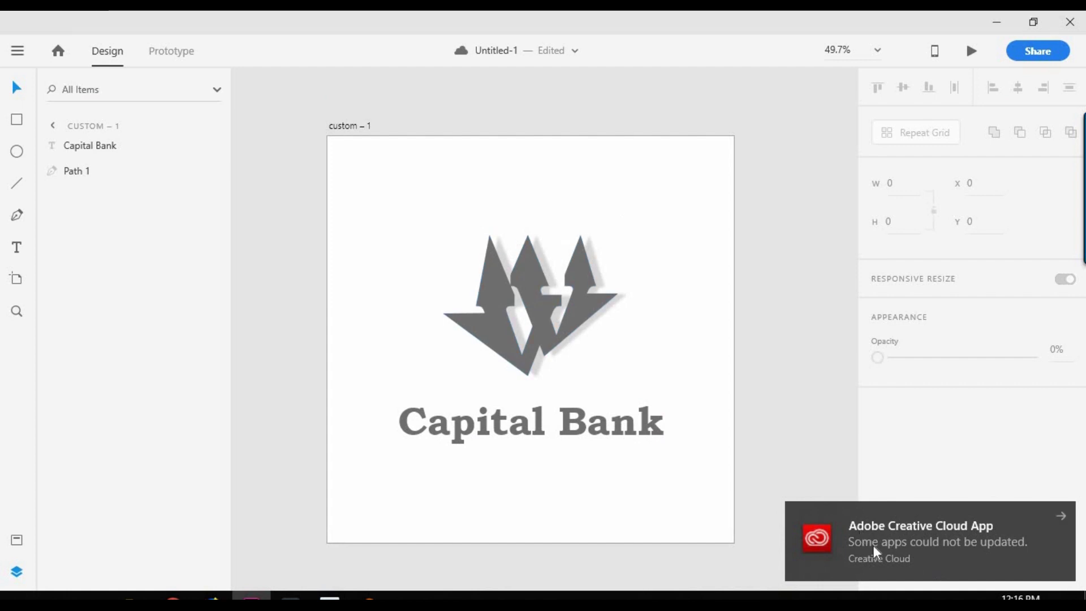
left_click_drag(691, 213, 424, 553)
left_click(603, 382)
left_click_drag(672, 198, 419, 361)
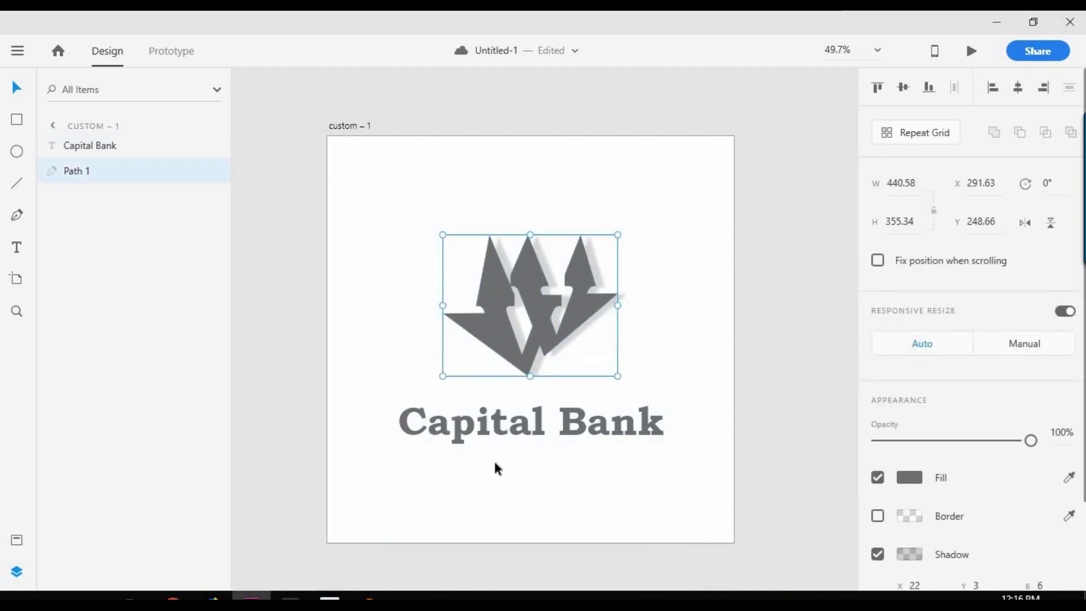
left_click(523, 461)
left_click_drag(684, 202, 354, 525)
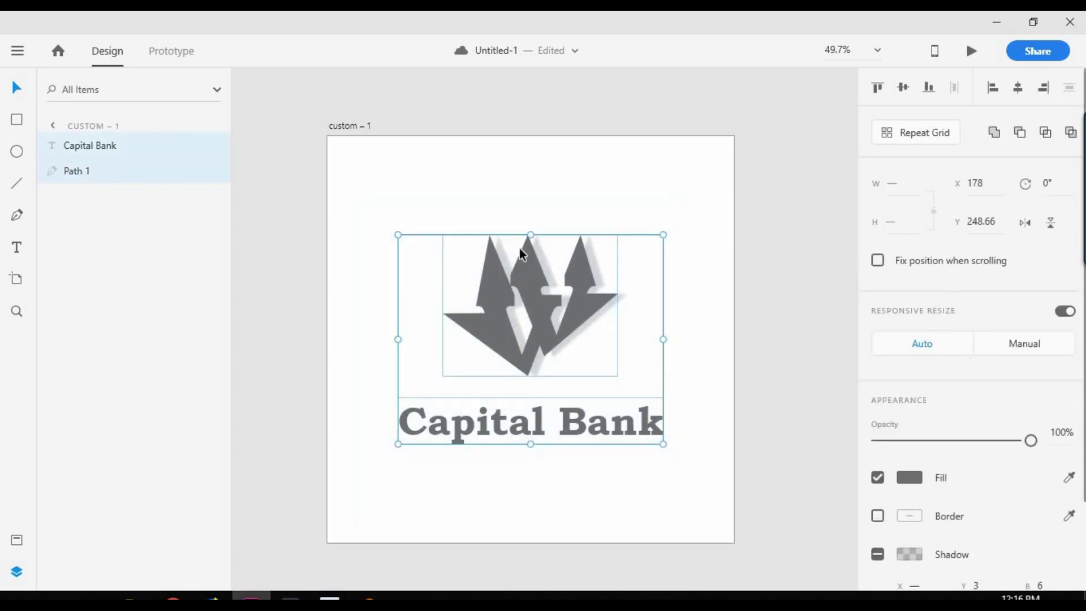
left_click(514, 180)
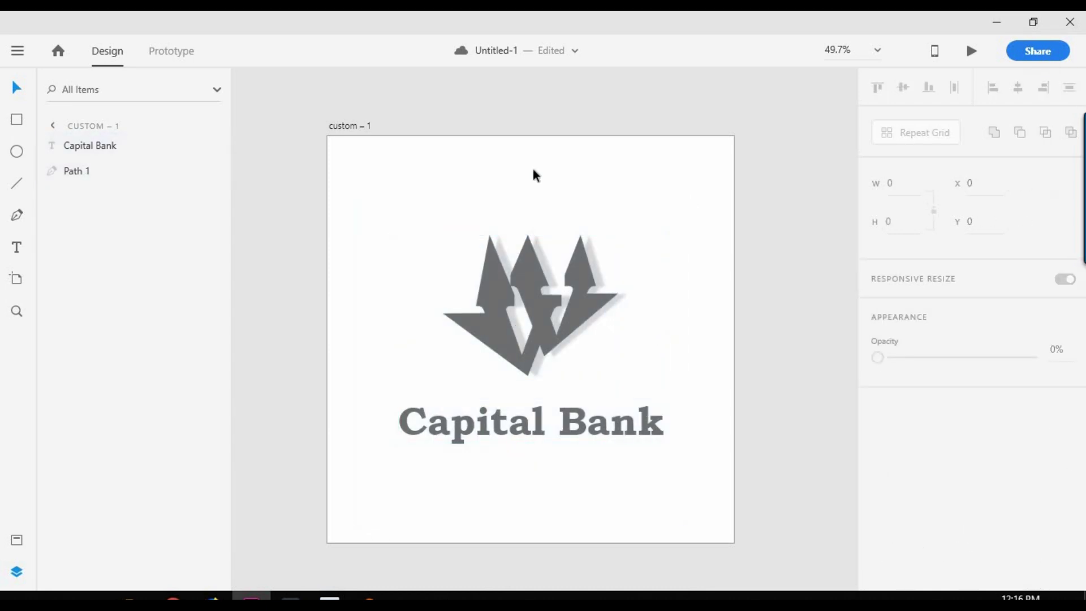
- Fill the artboard background with black (#000000)
left_click(532, 166)
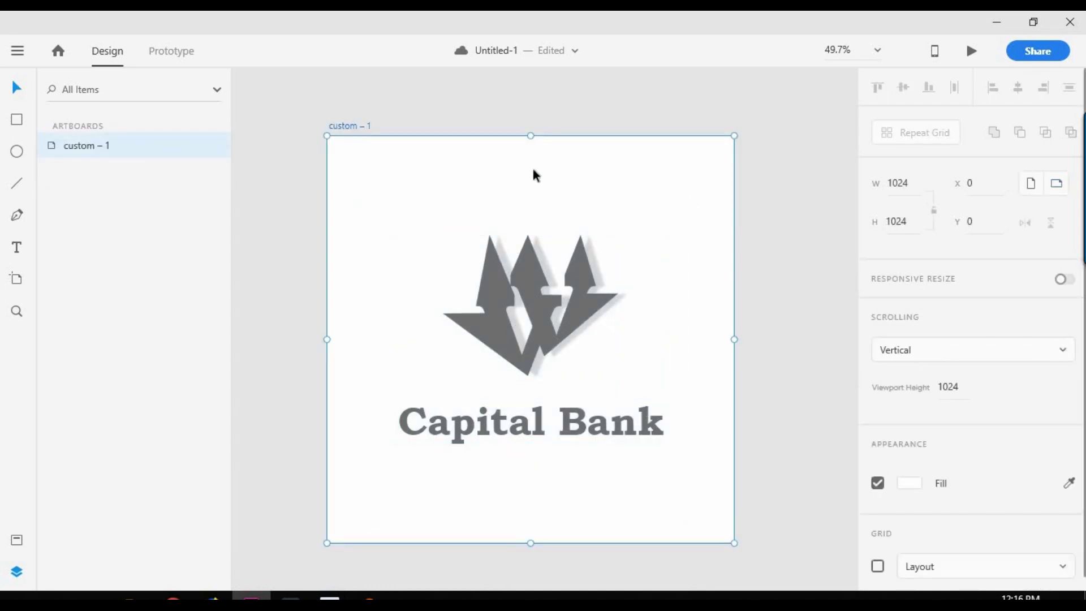
left_click(913, 481)
left_click(643, 193)
left_click(642, 189)
left_click(911, 482)
left_click(780, 407)
mouse_move(787, 376)
left_mouse_down()
mouse_move(560, 500)
mouse_move(483, 518)
left_mouse_up()
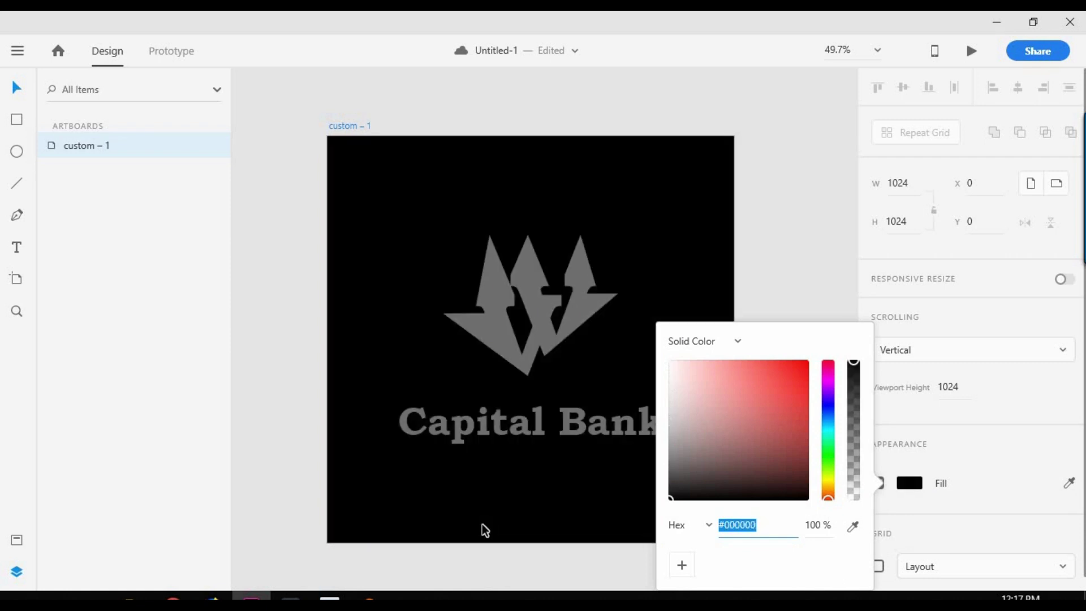
left_click(624, 210)
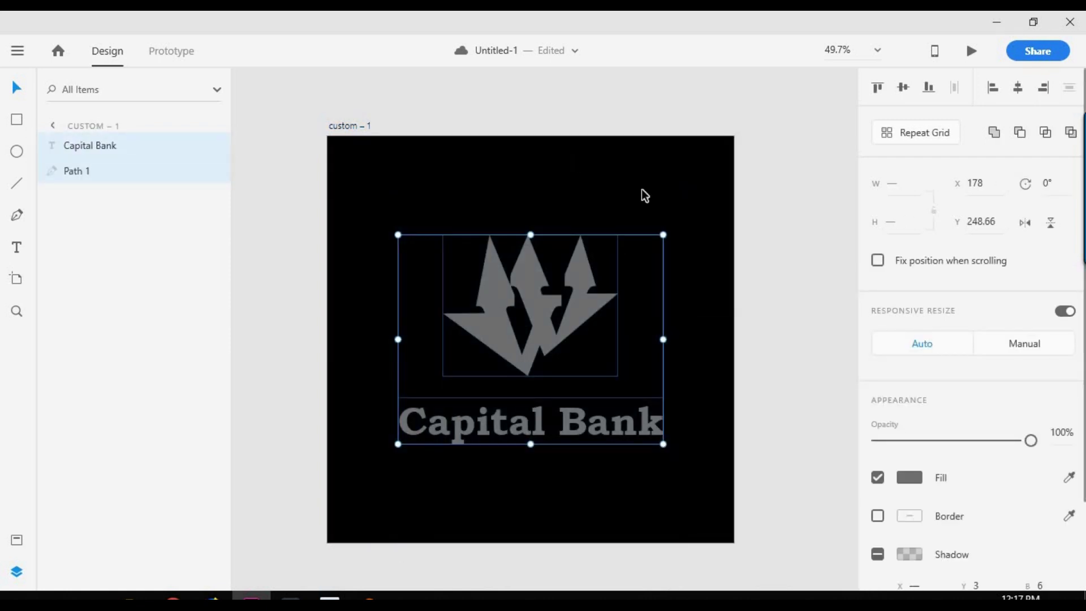
- Recolour the trident emblem and Capital Bank text white (#FFFFFF)
left_click_drag(654, 187, 574, 346)
key("ctrl+a")
left_click(912, 479)
left_click_drag(789, 441, 610, 308)
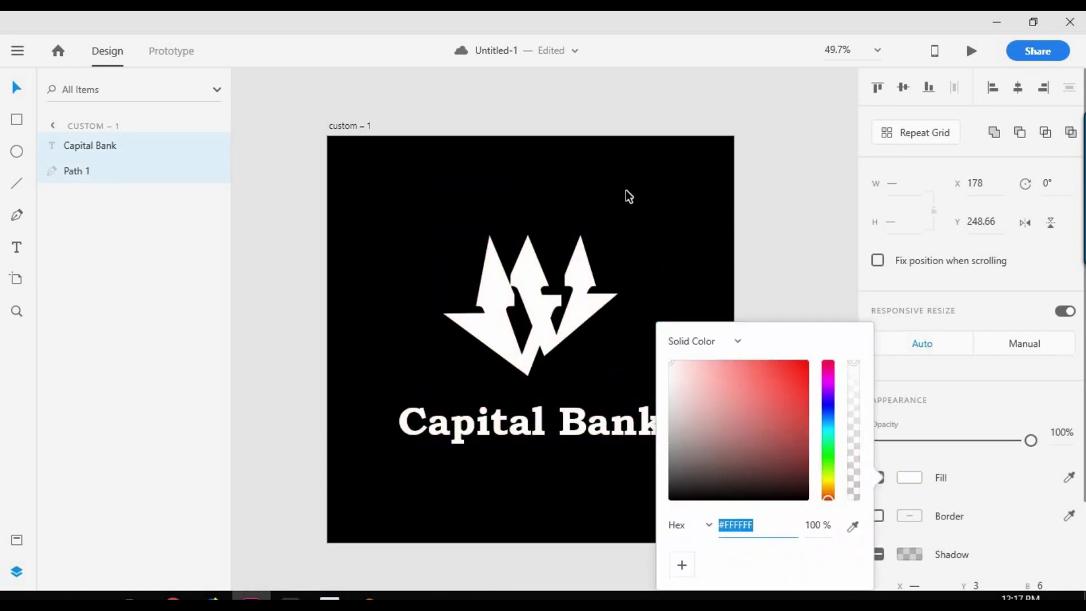
left_click(701, 197)
left_click_drag(658, 488, 159, 212)
left_click(524, 108)
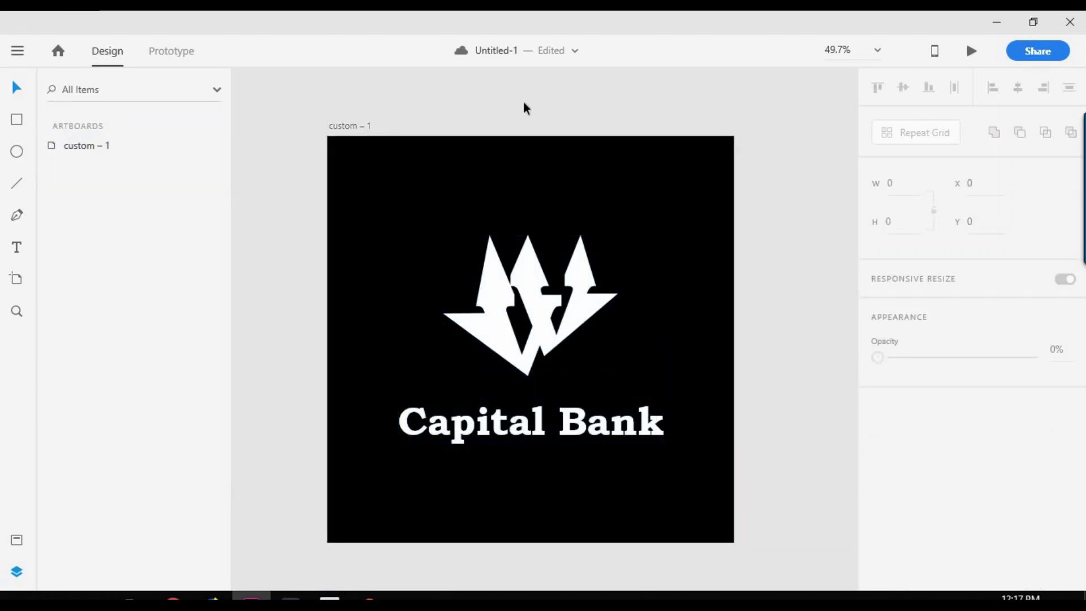
- Rename the artboard 'Logo 1' and bring up its context menu in the Layers panel
double_click(344, 128)
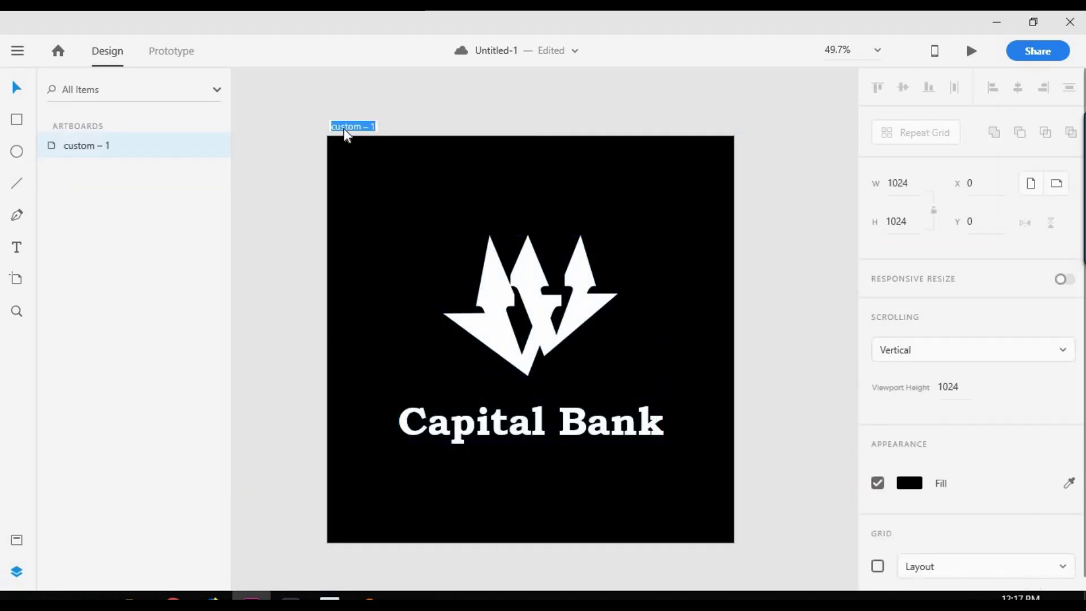
type("Logo 1")
key("Return")
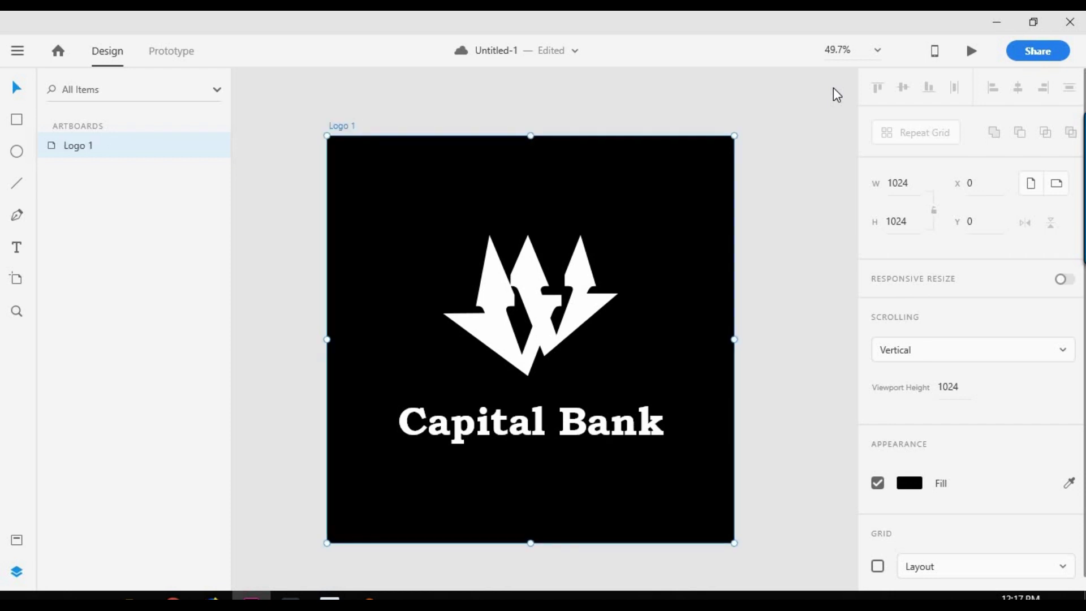
right_click(343, 129)
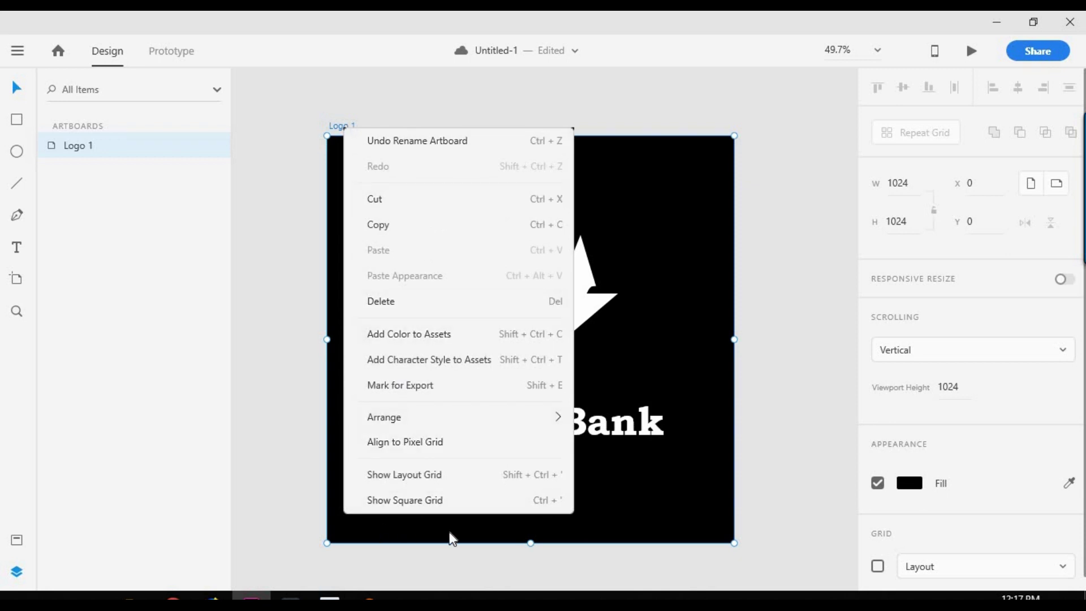
mouse_move(383, 417)
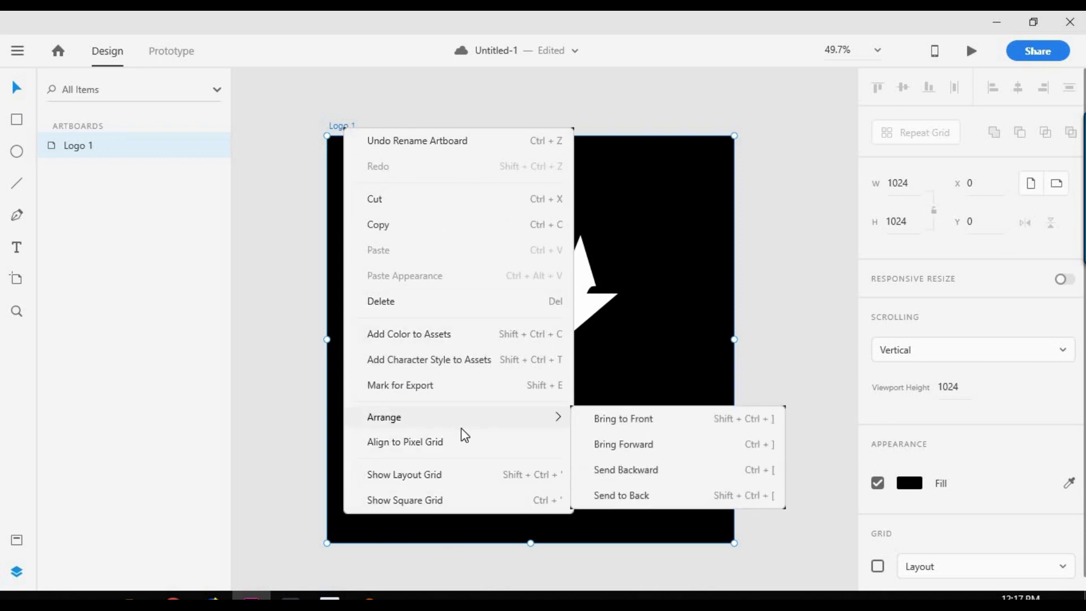
right_click(101, 154)
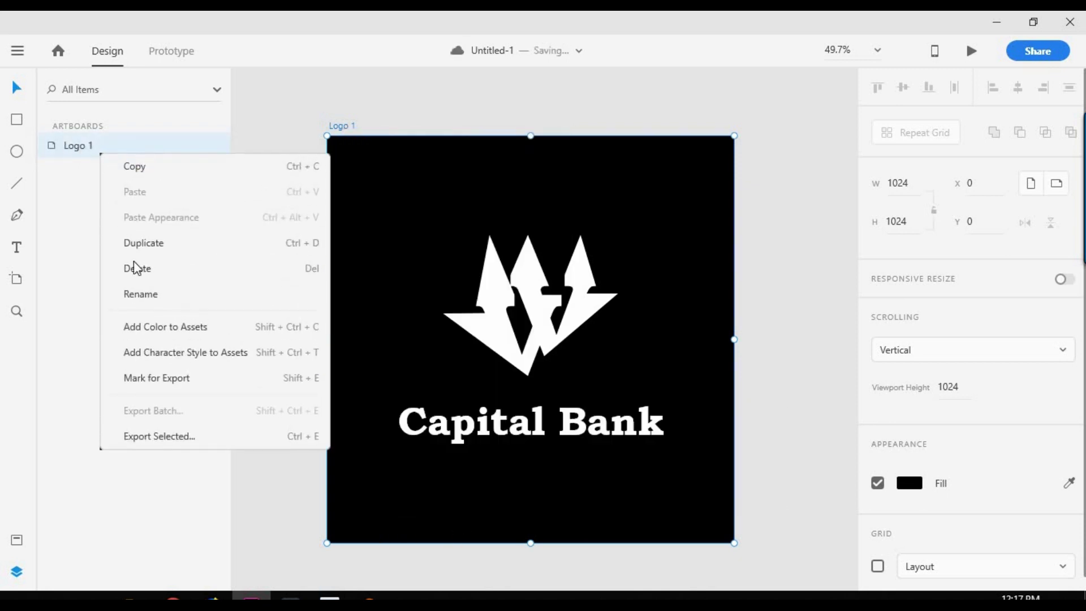
- Duplicate the Logo 1 artboard and check the copy's logo and text
left_click(172, 244)
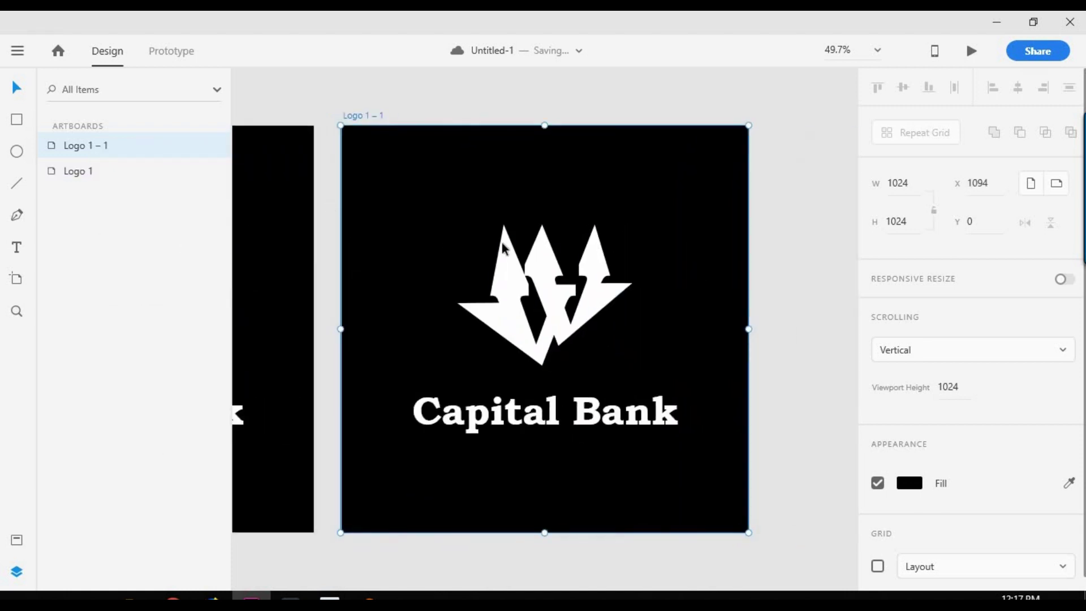
left_click(678, 211)
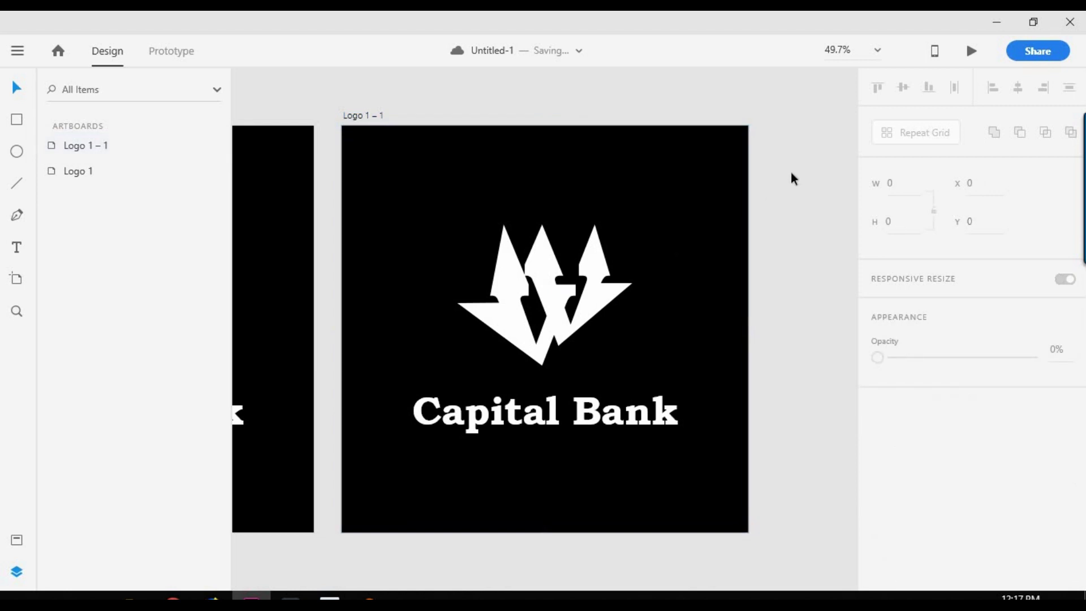
left_click(594, 502)
key("Escape")
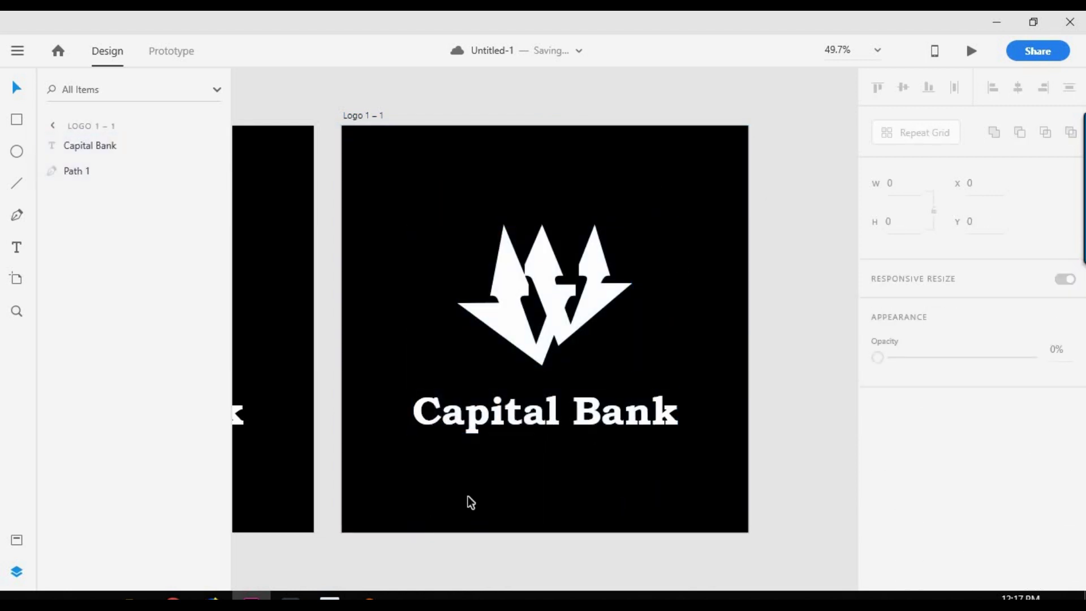
left_click_drag(430, 515, 583, 150)
left_click(583, 150)
- Give the Logo 1 – 1 artboard a salmon-pink background
left_click(744, 180)
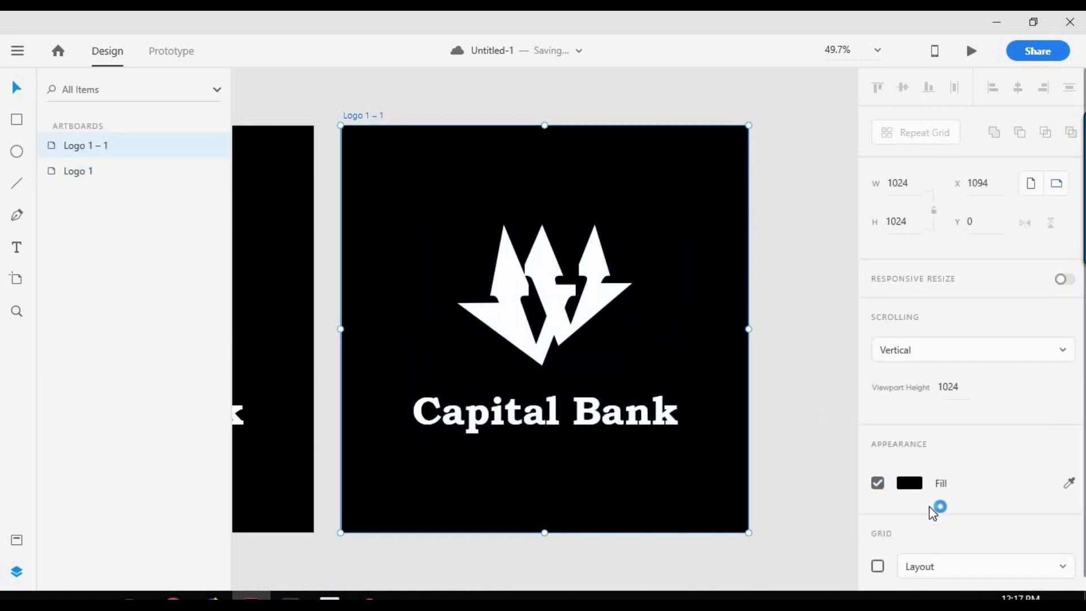
left_click(909, 483)
mouse_move(732, 365)
left_mouse_down()
mouse_move(760, 358)
mouse_move(737, 324)
left_mouse_up()
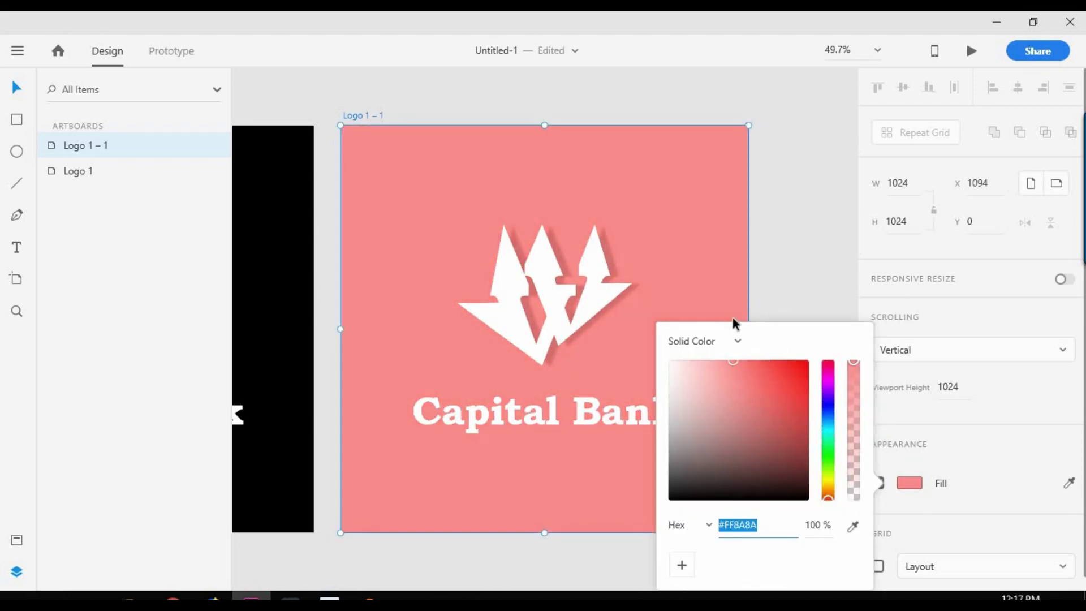
left_click(792, 142)
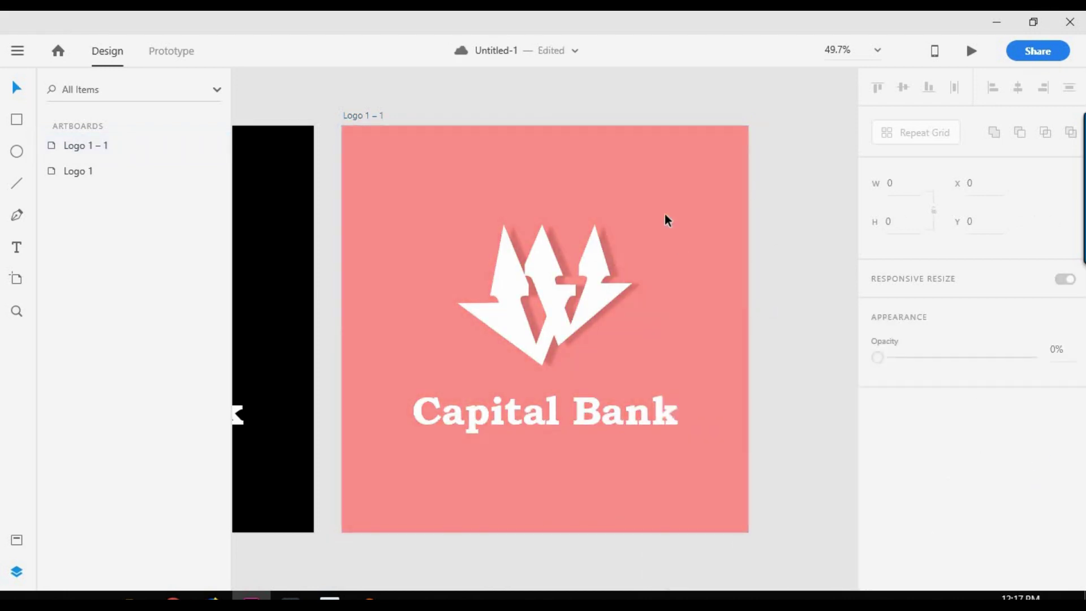
- Duplicate the pink Logo 1 – 1 artboard with Ctrl+D, creating Logo 1 – 2
left_click(360, 118)
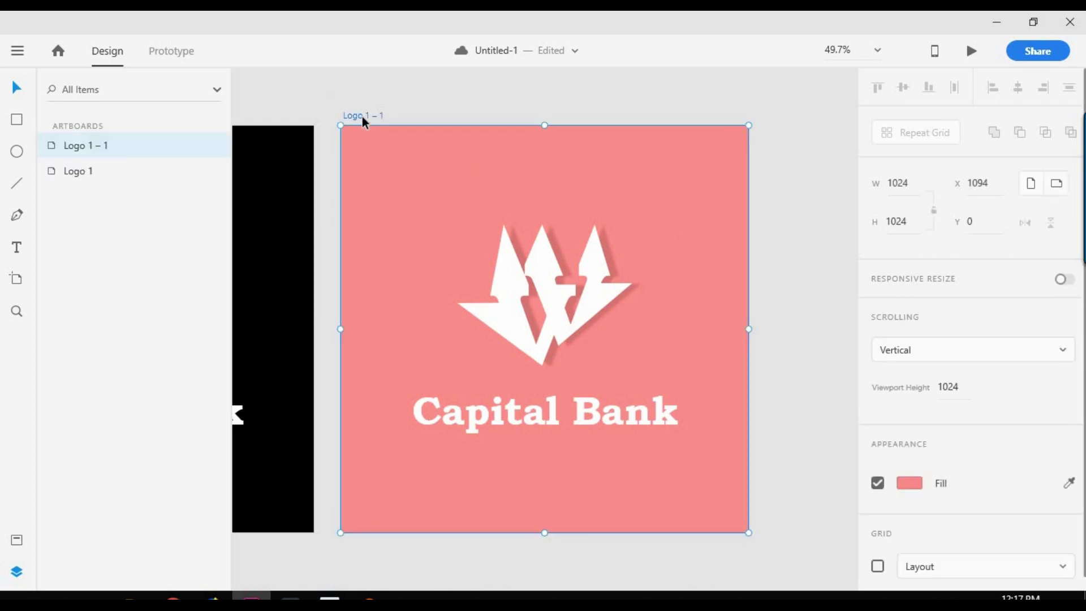
key("ctrl+d")
left_click(643, 208)
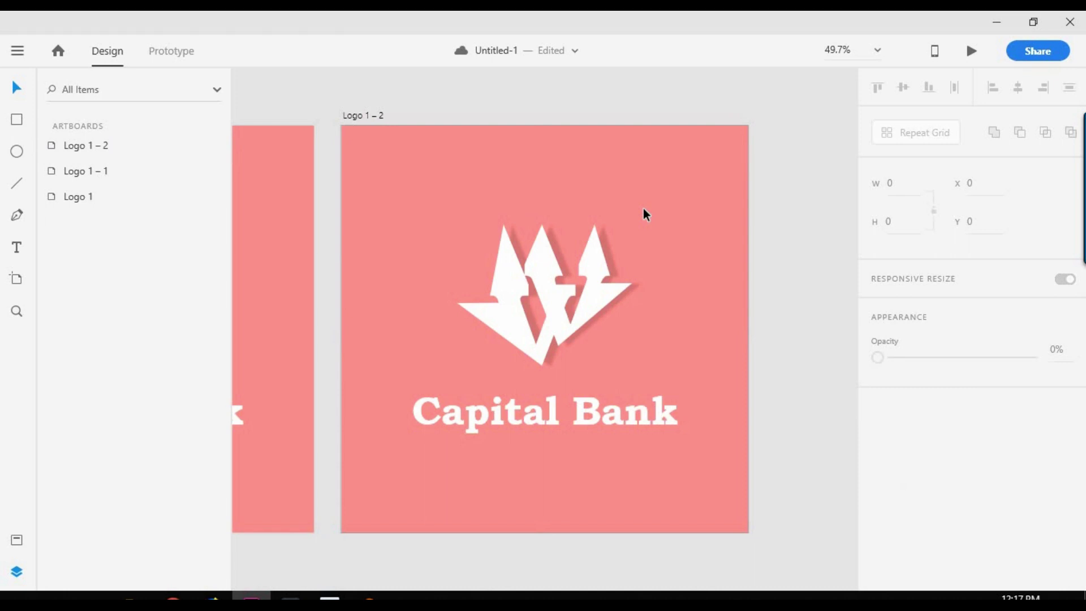
- Switch the Logo 1 – 2 background fill type to Radial Gradient
left_click(643, 207)
left_click(909, 486)
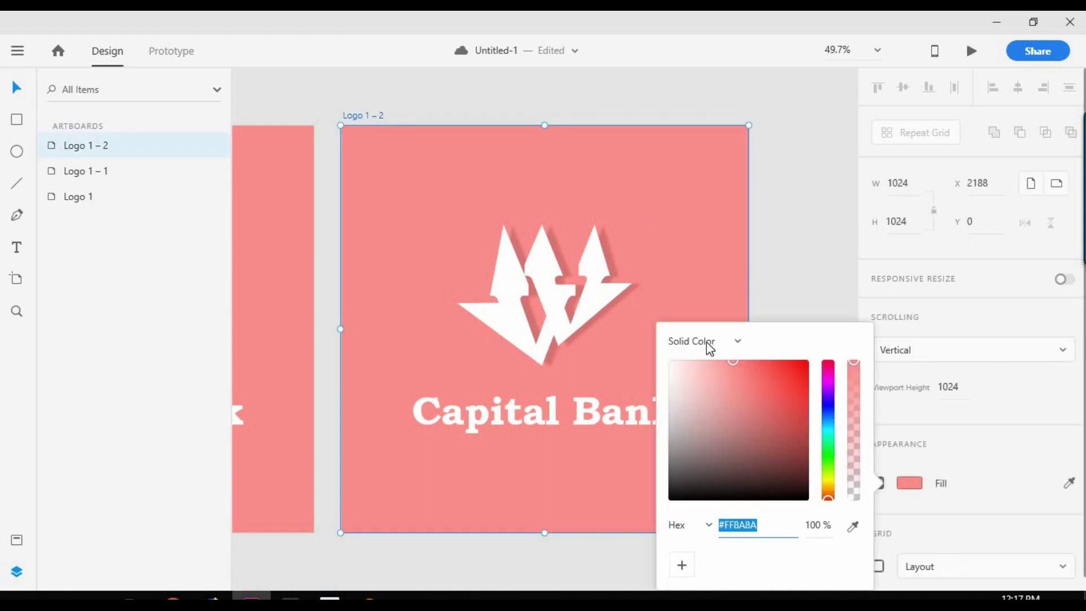
left_click(703, 342)
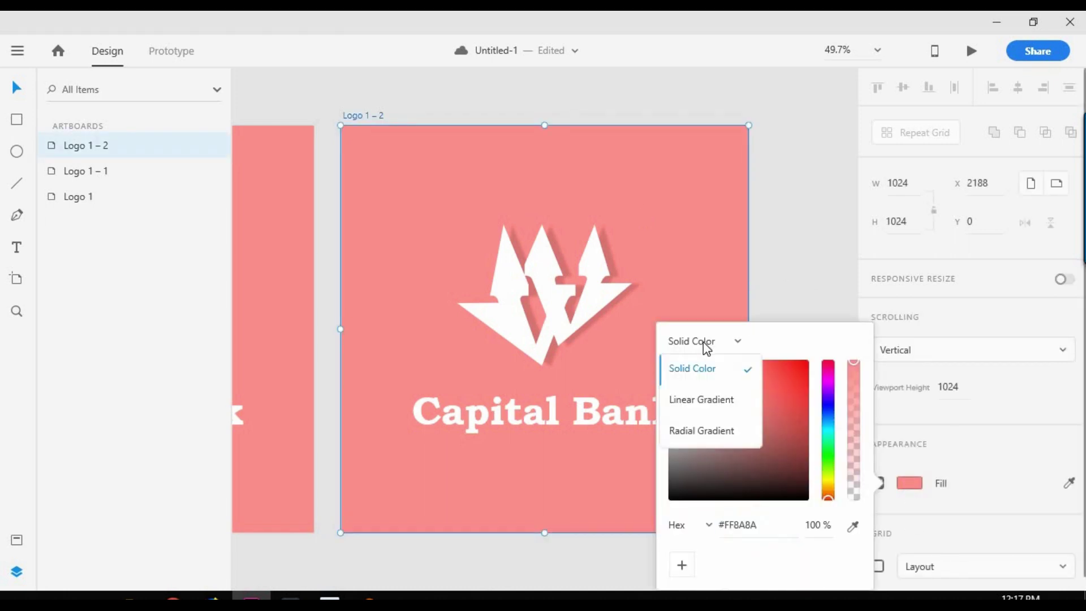
left_click(698, 401)
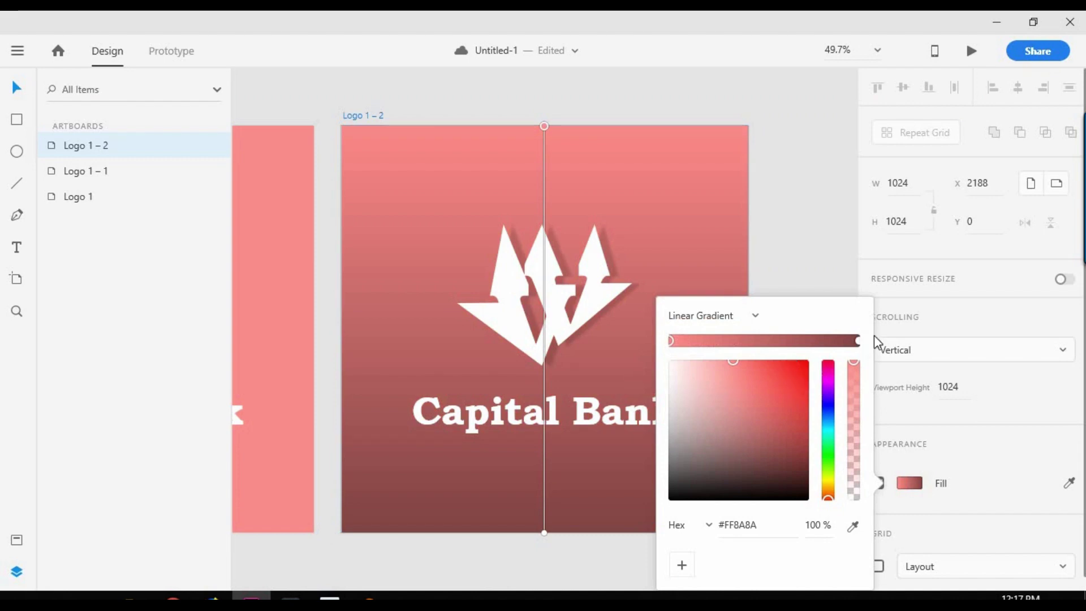
left_click(739, 322)
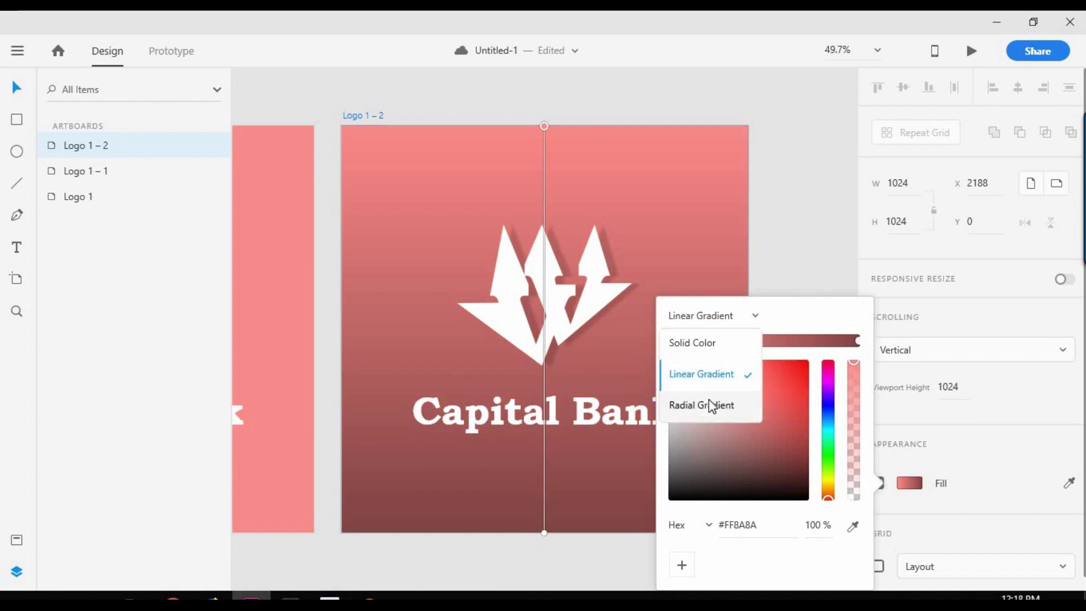
left_click(709, 400)
left_click(625, 235)
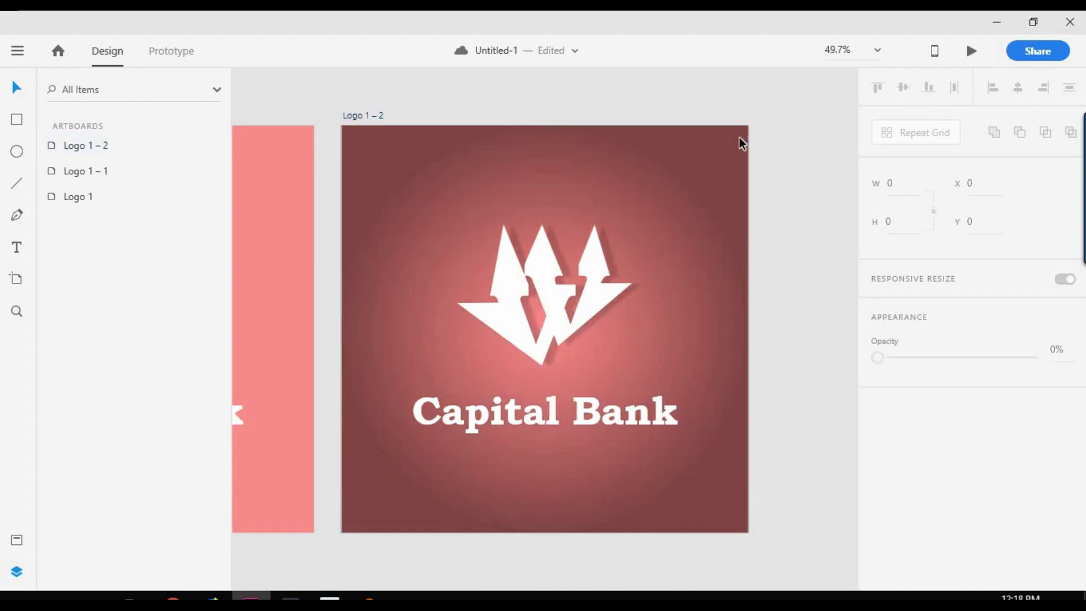
- Set the gradient's centre stop to near-white and its outer stop to black
left_click(679, 342)
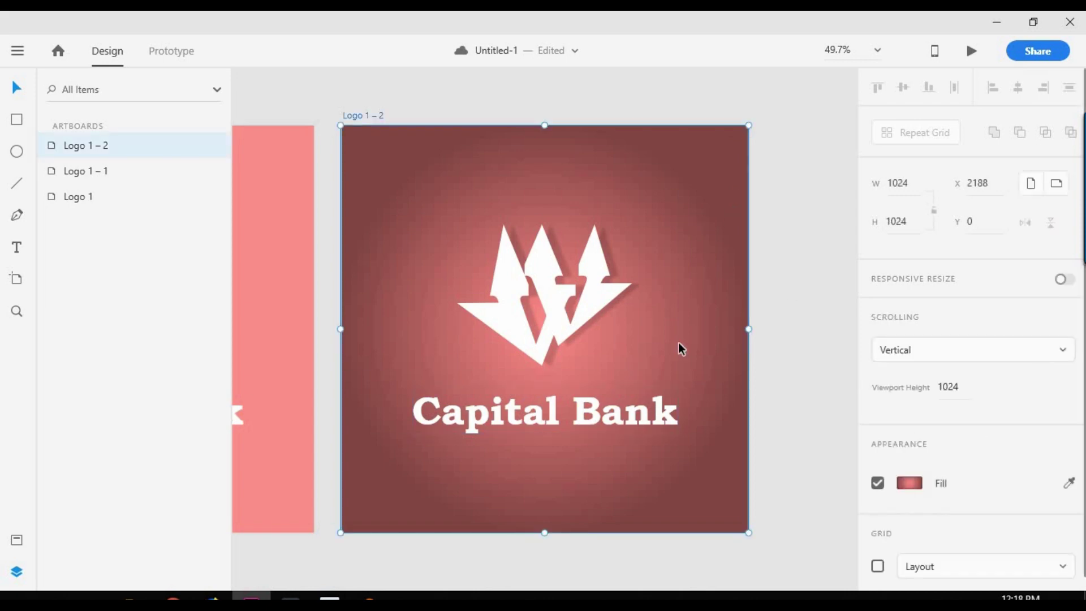
left_click(909, 483)
left_click_drag(801, 378, 808, 360)
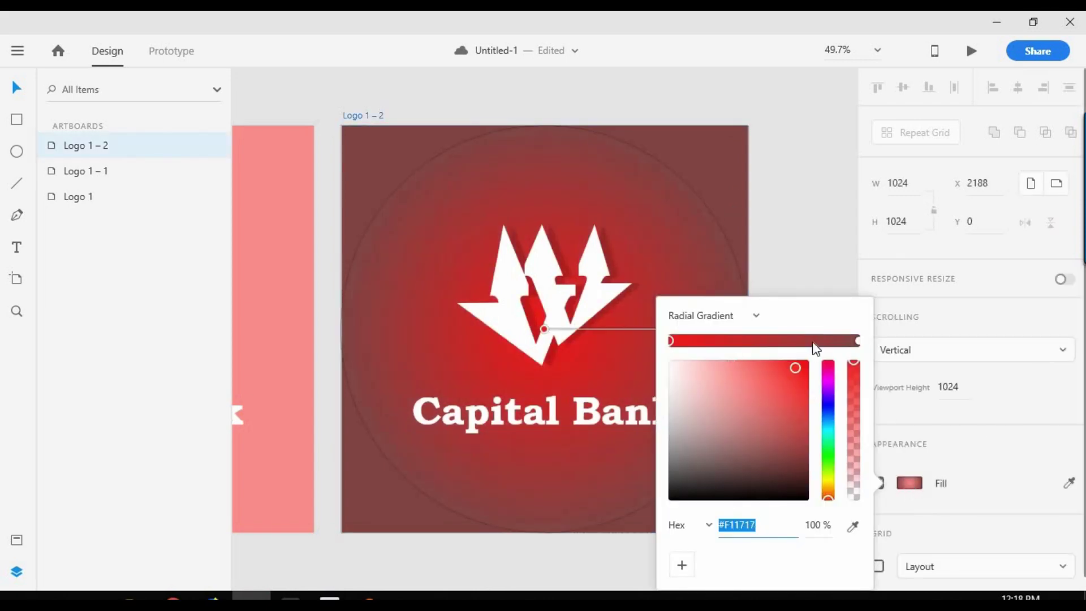
left_click(827, 375)
left_click_drag(780, 419, 674, 365)
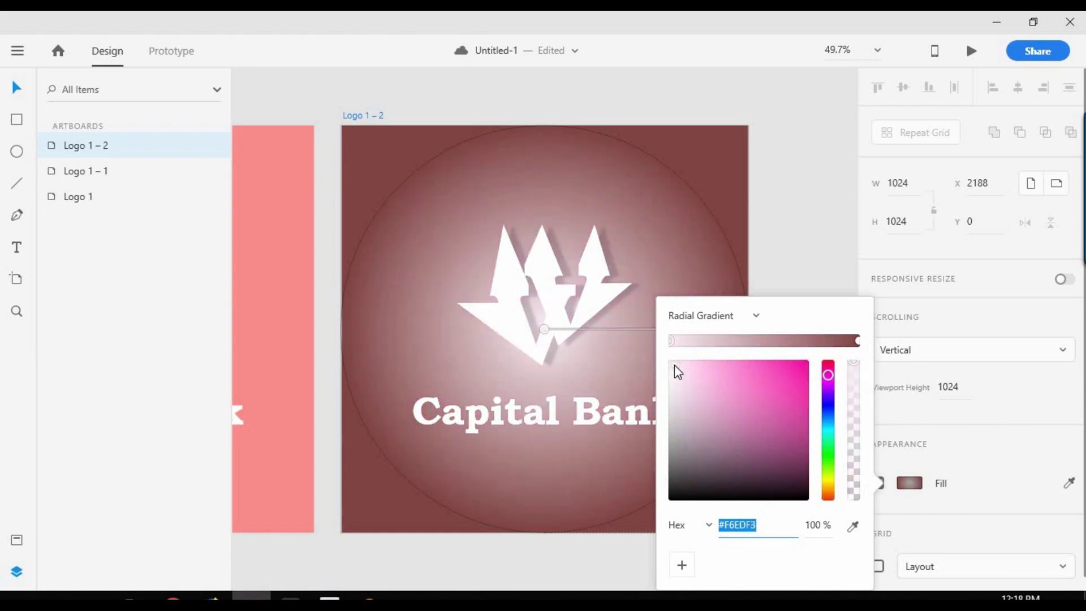
left_click(856, 341)
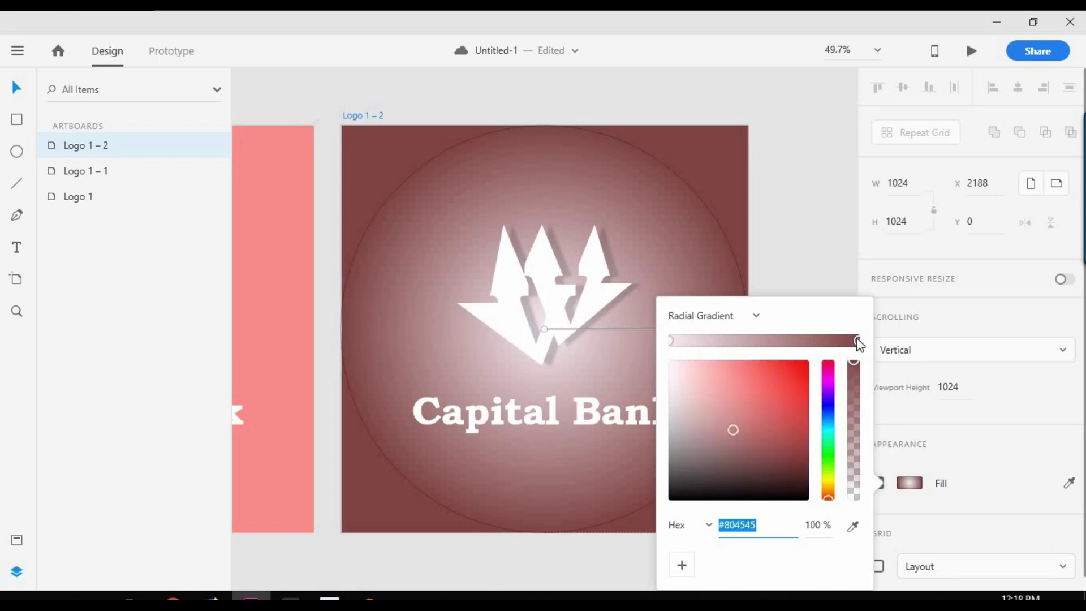
left_click(671, 500)
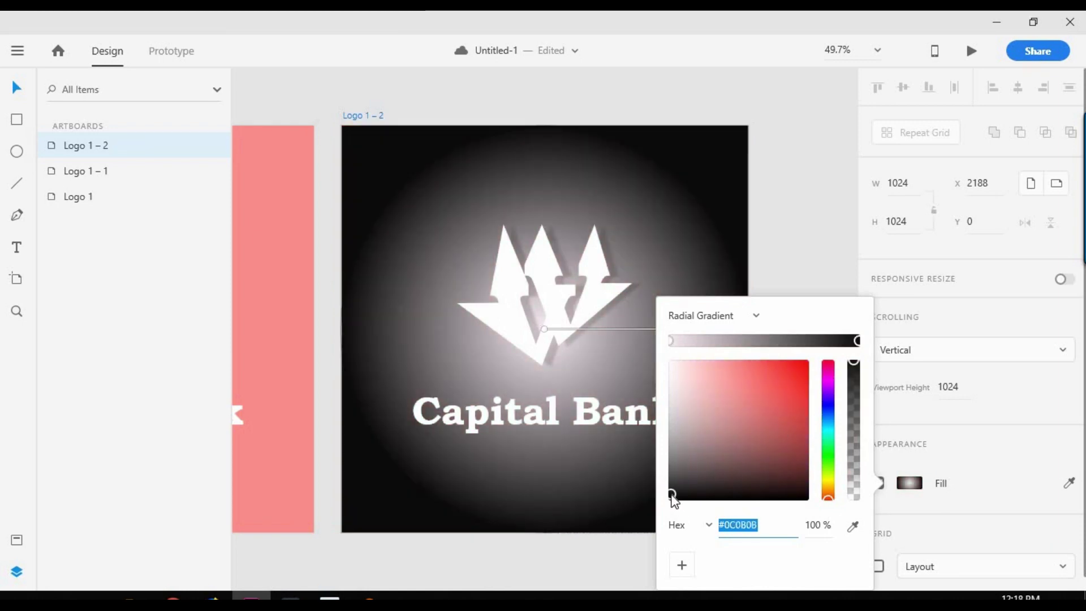
left_click(742, 119)
scroll(631, 389, "down", 3)
scroll(631, 387, "up", 3)
scroll(631, 388, "down", 2)
scroll(618, 293, "down", 5)
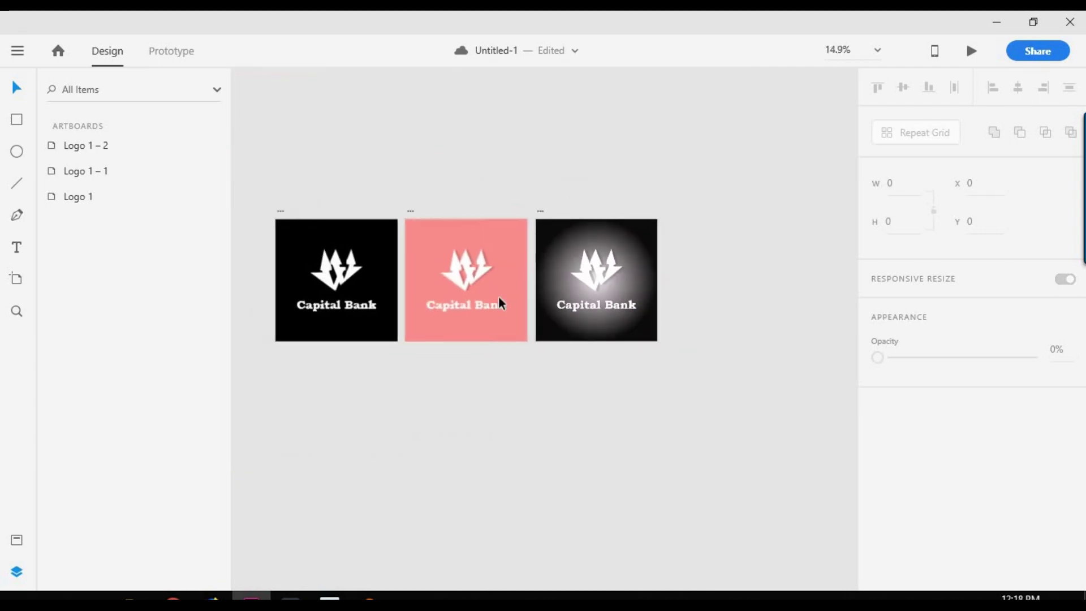
scroll(446, 237, "up", 1)
scroll(509, 241, "up", 3)
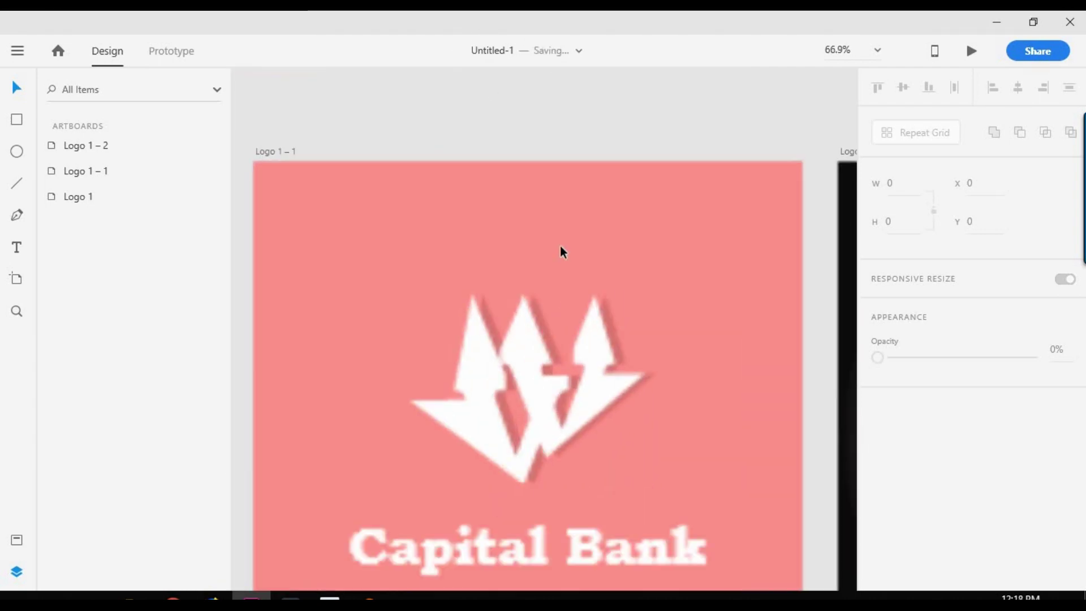
scroll(606, 229, "up", 3)
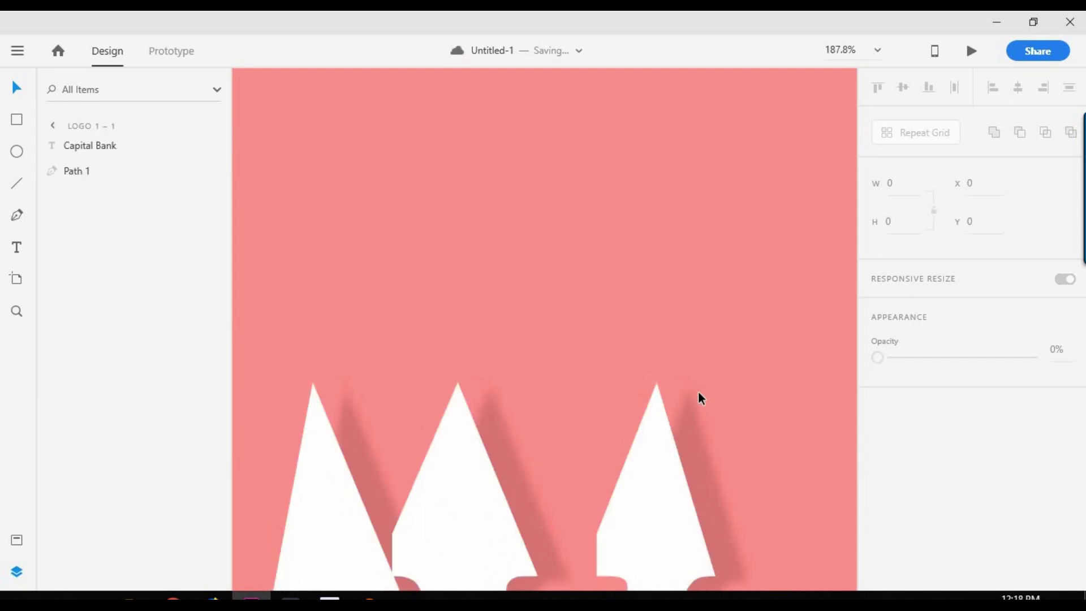
scroll(698, 391, "down", 3)
scroll(677, 367, "down", 5)
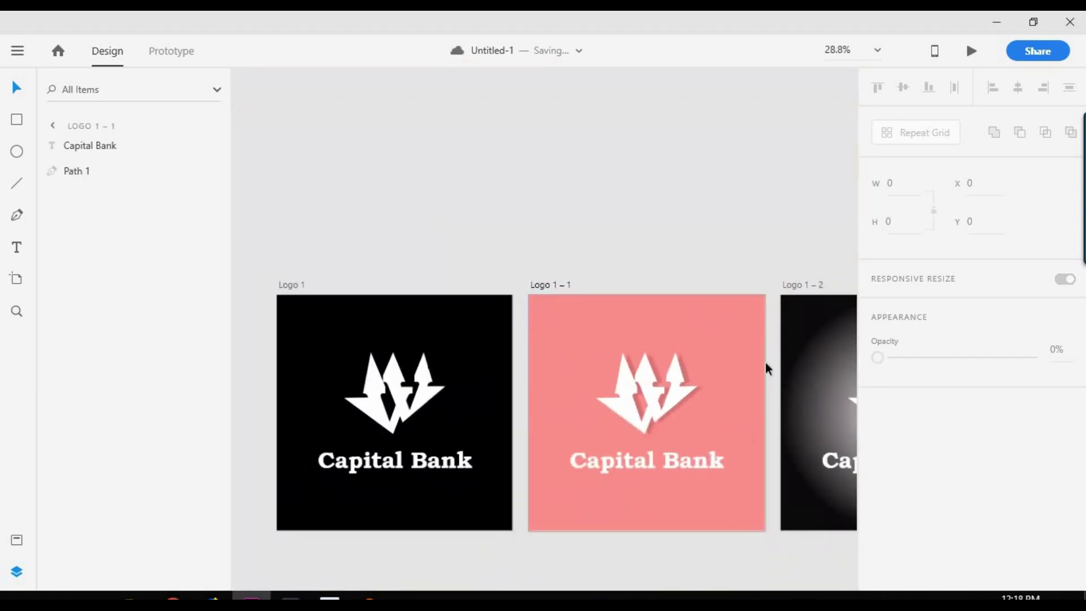
scroll(861, 379, "down", 1)
scroll(805, 359, "down", 3)
scroll(745, 316, "up", 3)
scroll(746, 315, "up", 2)
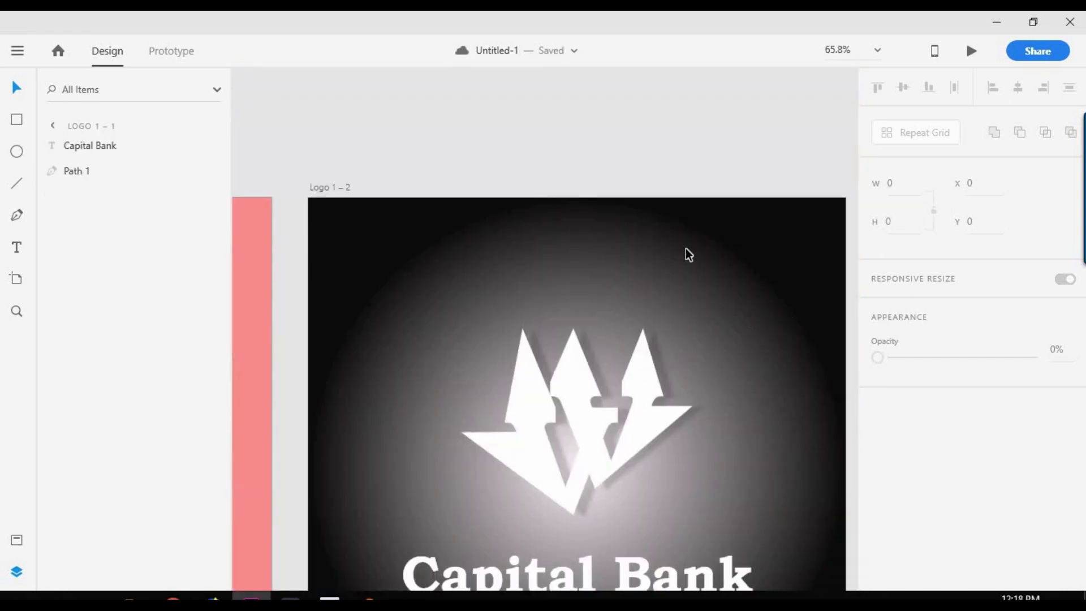
left_click_drag(679, 244, 788, 313)
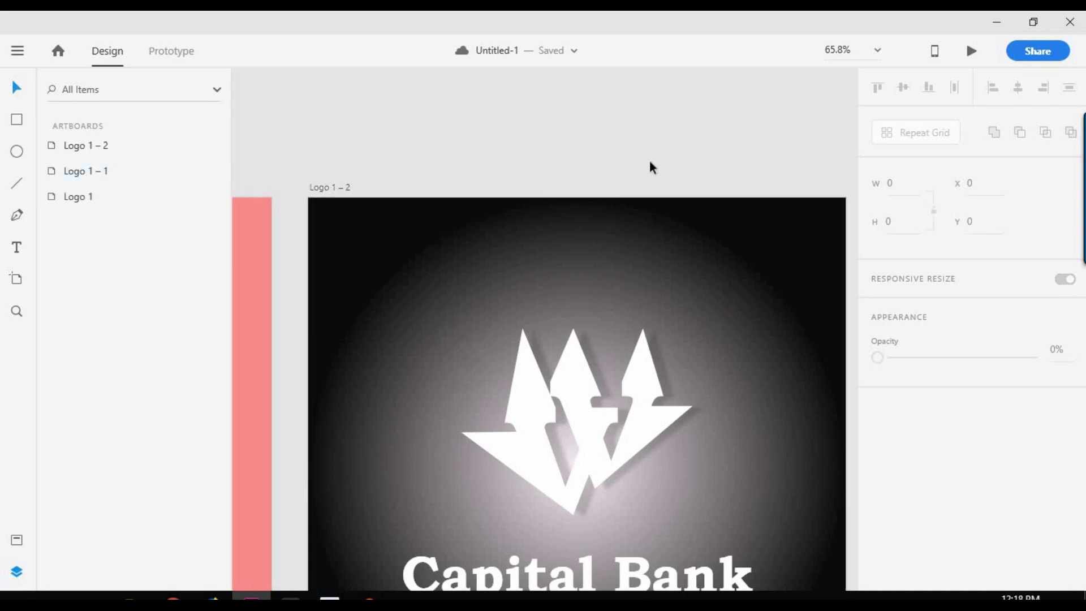
left_click(686, 368)
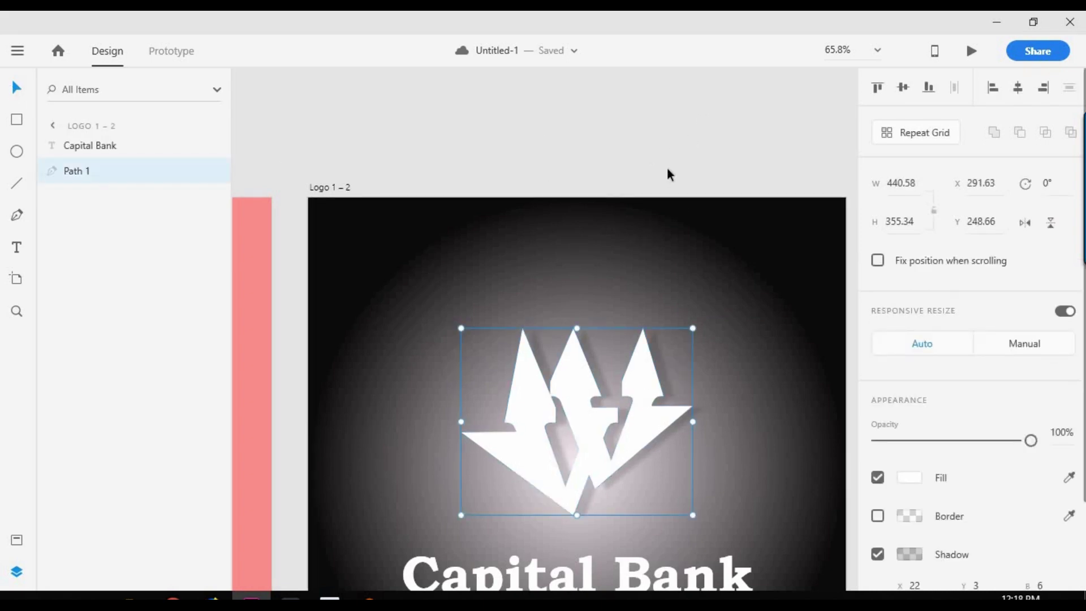
left_click(485, 125)
scroll(682, 473, "down", 2)
scroll(658, 408, "down", 1)
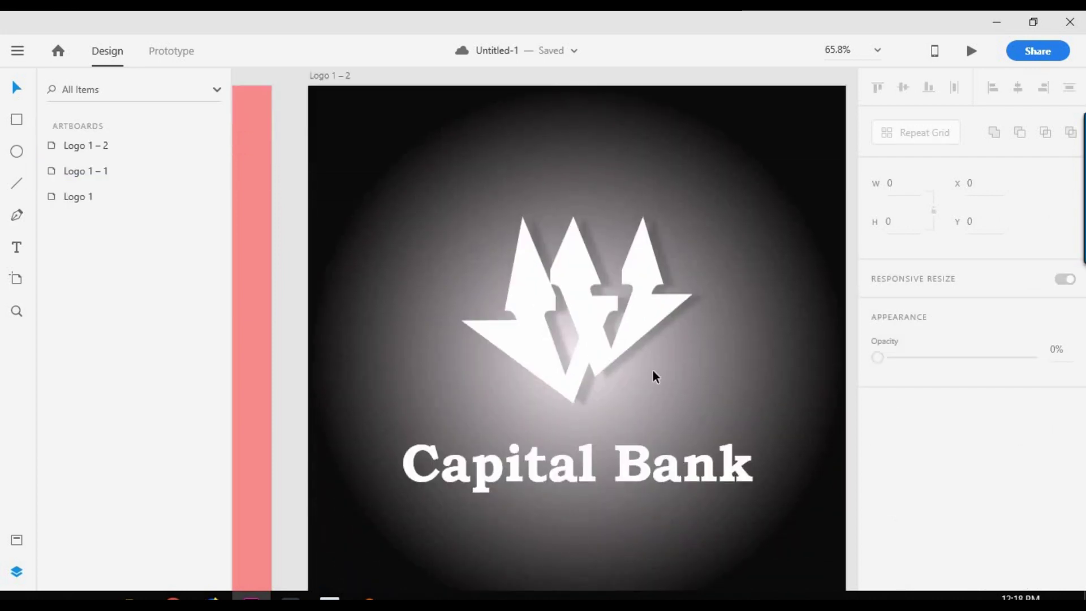
scroll(653, 371, "down", 1)
scroll(648, 373, "down", 1)
scroll(645, 385, "up", 1)
scroll(648, 387, "down", 2)
scroll(648, 388, "up", 2)
scroll(651, 385, "down", 3)
scroll(808, 359, "down", 2)
scroll(417, 272, "up", 3)
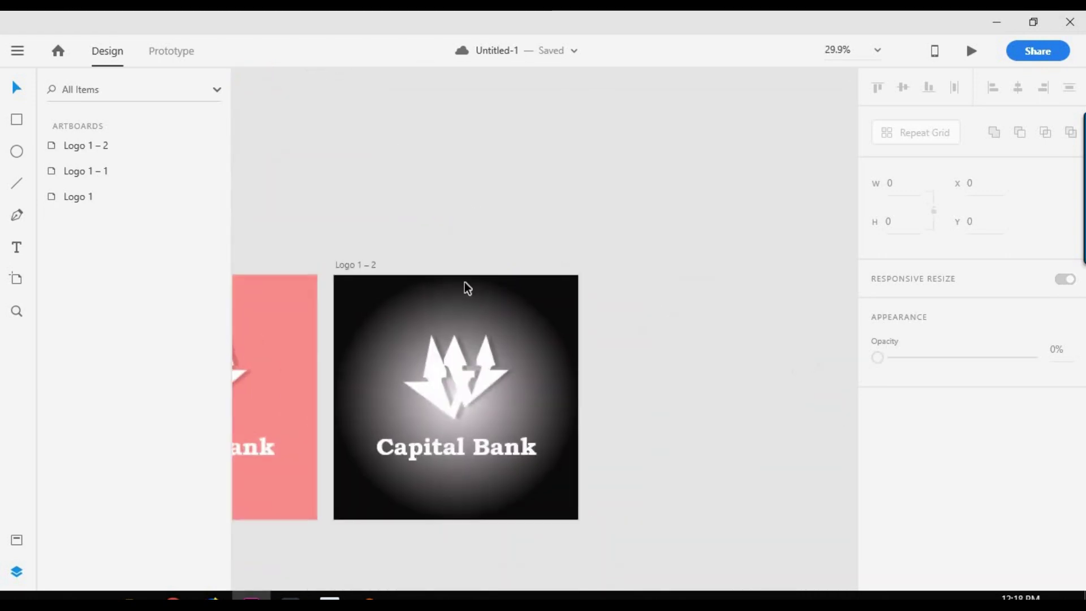
scroll(357, 264, "up", 1)
- Duplicate the Logo 1 – 2 artboard from the Layers panel, creating Logo 1 – 3
left_click(357, 264)
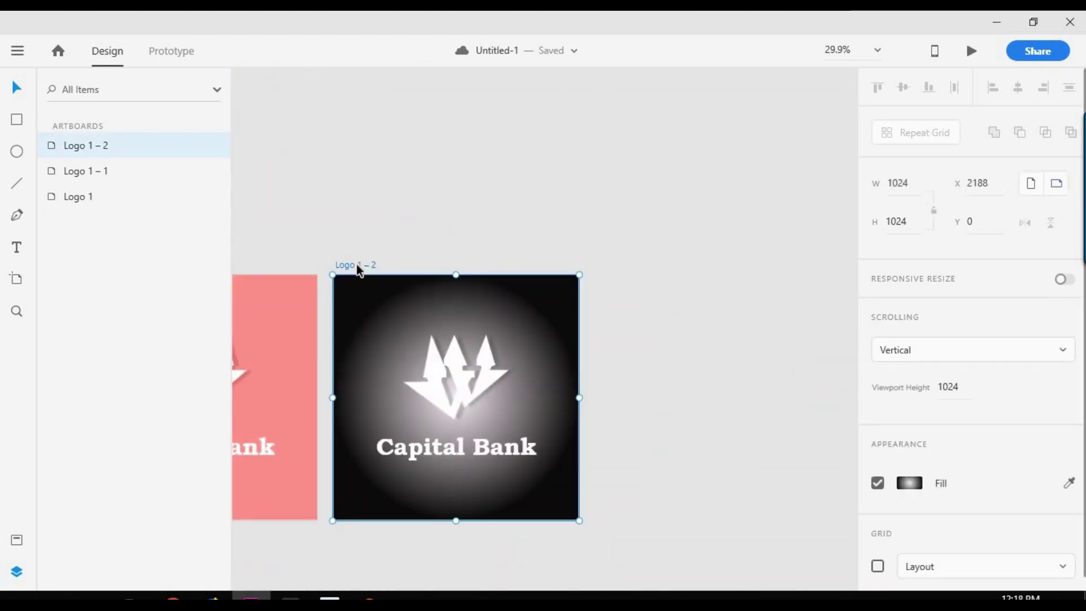
right_click(356, 265)
left_click(87, 155)
right_click(85, 149)
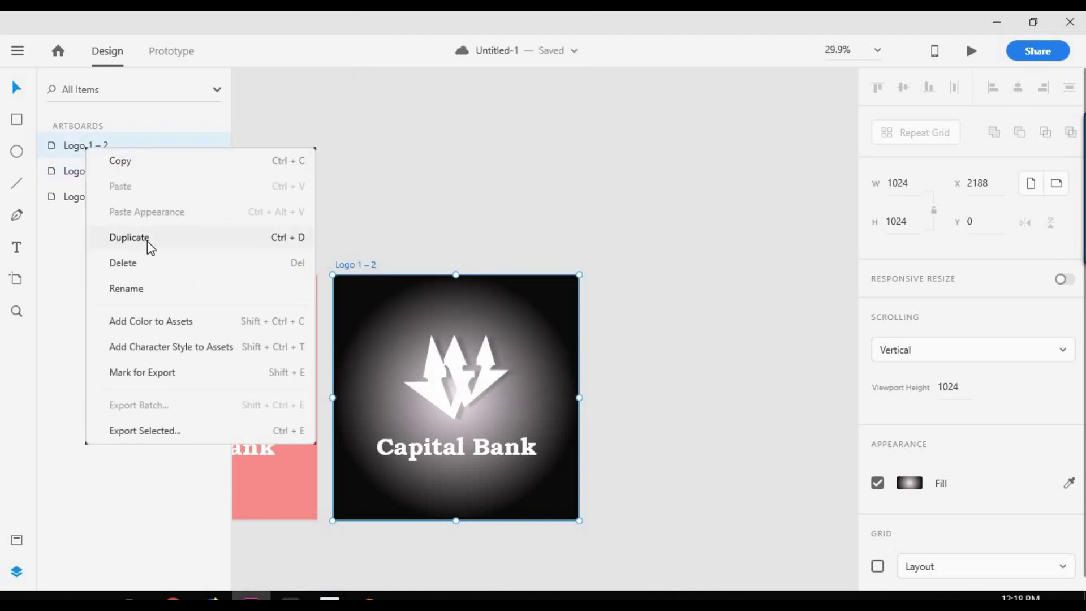
left_click(148, 246)
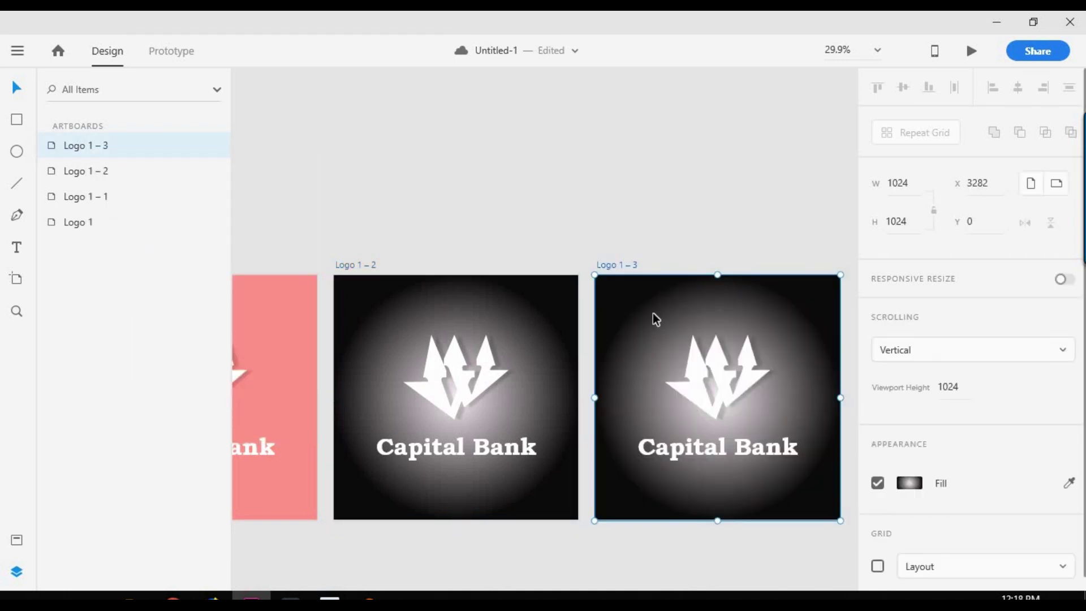
- Turn off the background fill on Logo 1 – 3, leaving the white logo on a pale background
left_click(878, 485)
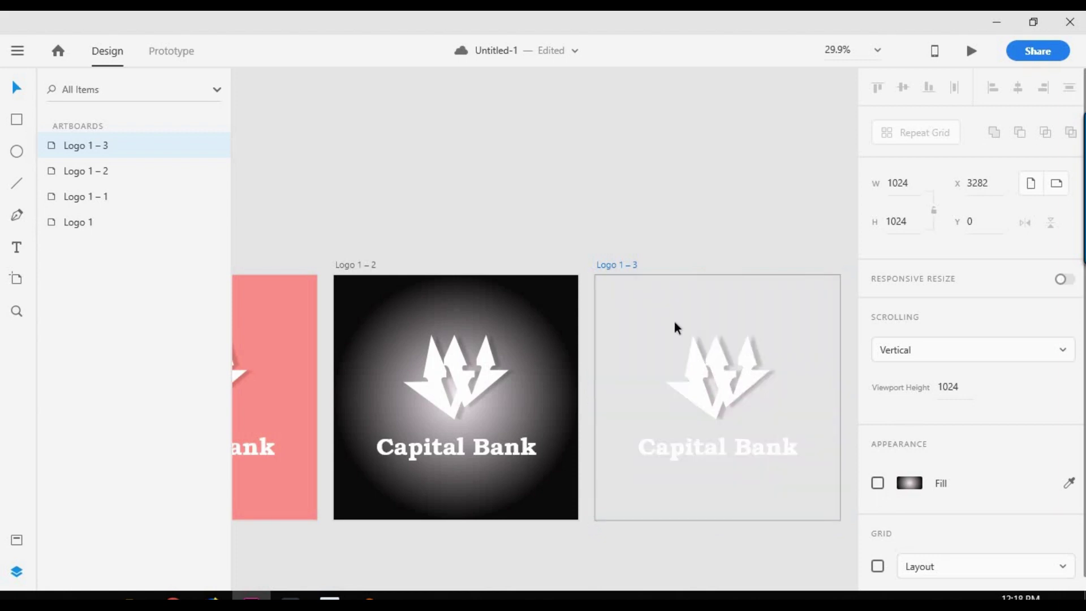
left_click(725, 380)
left_click(775, 319)
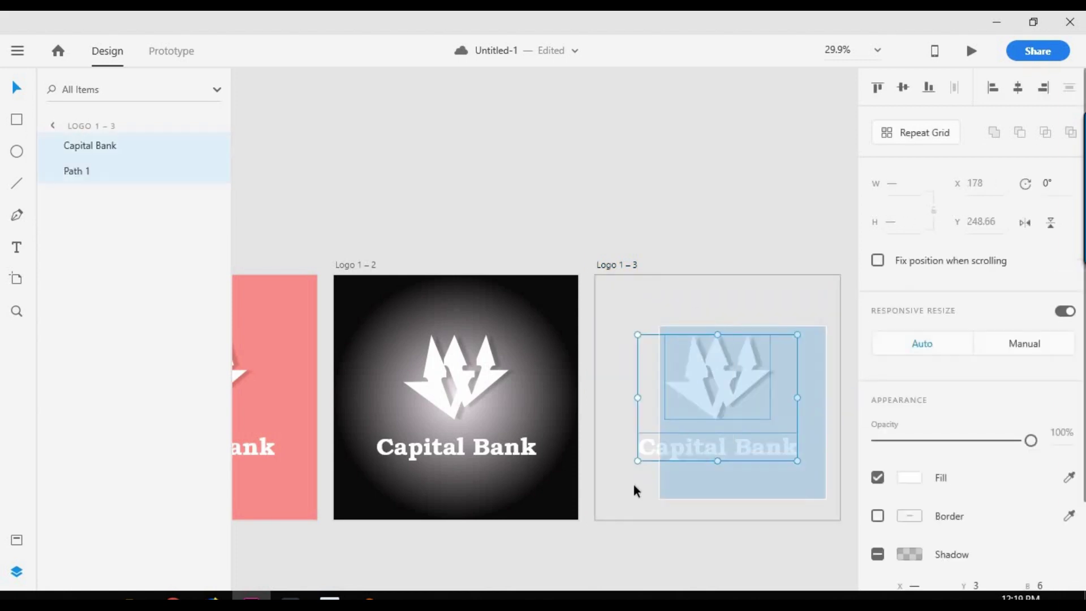
left_click_drag(826, 326, 631, 505)
left_click(715, 174)
left_click(625, 269)
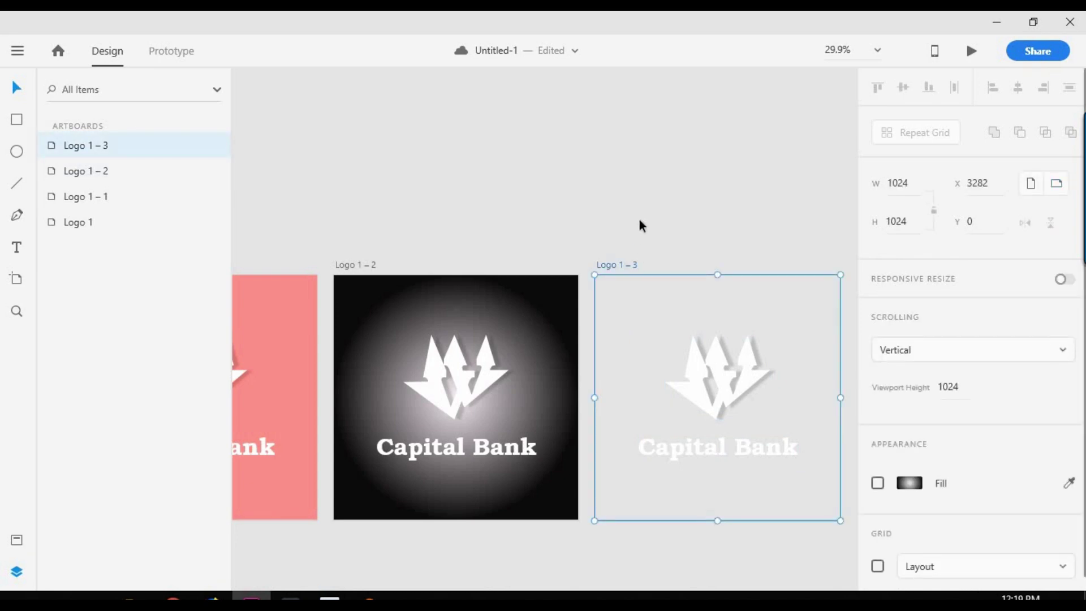
scroll(641, 228, "down", 5)
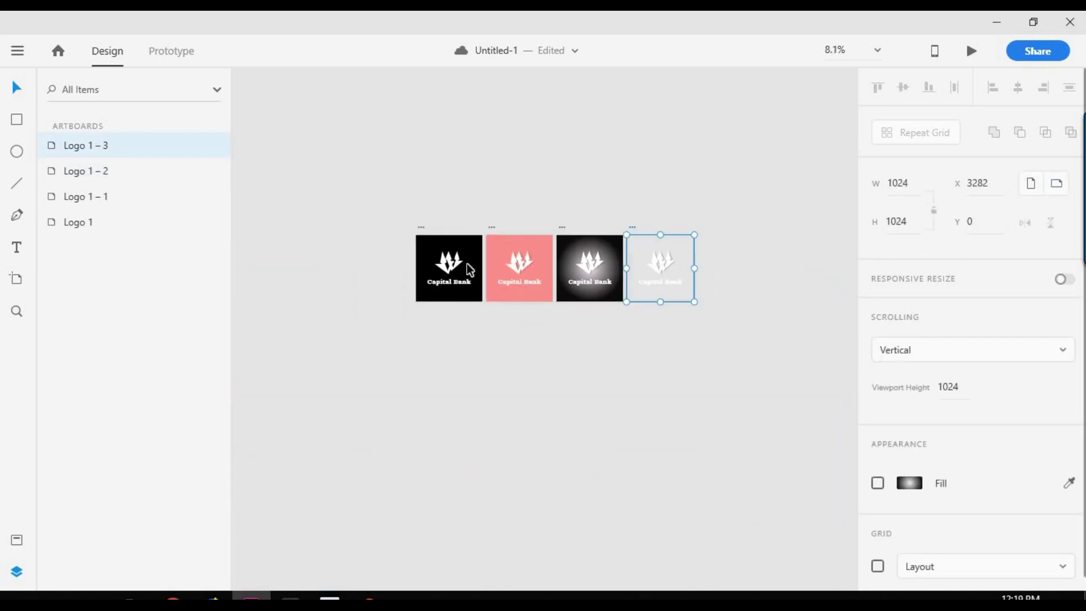
scroll(466, 262, "up", 2)
scroll(466, 263, "up", 1)
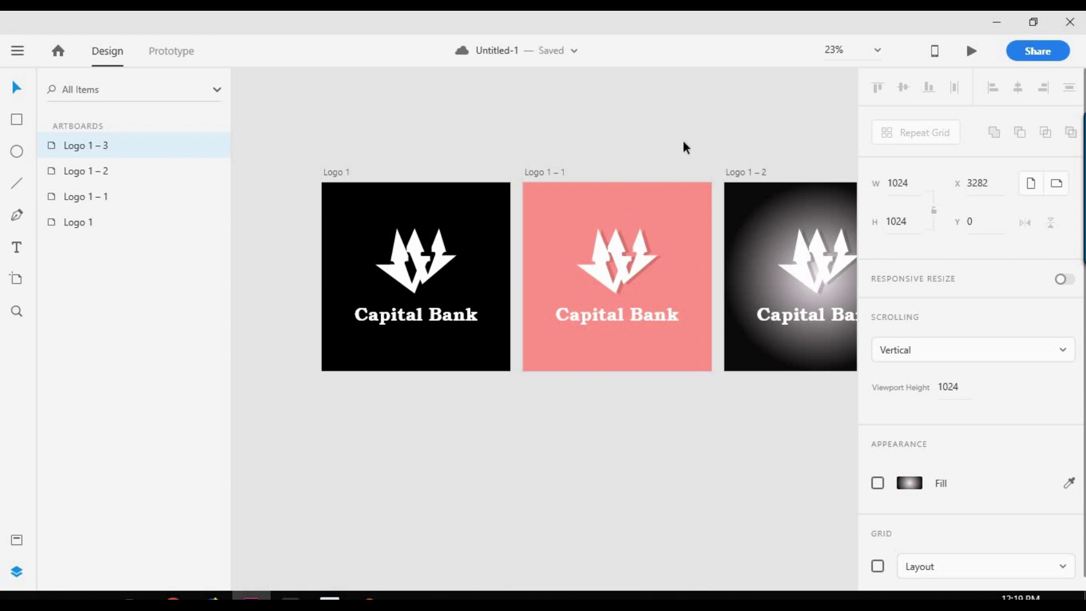
scroll(853, 293, "down", 5)
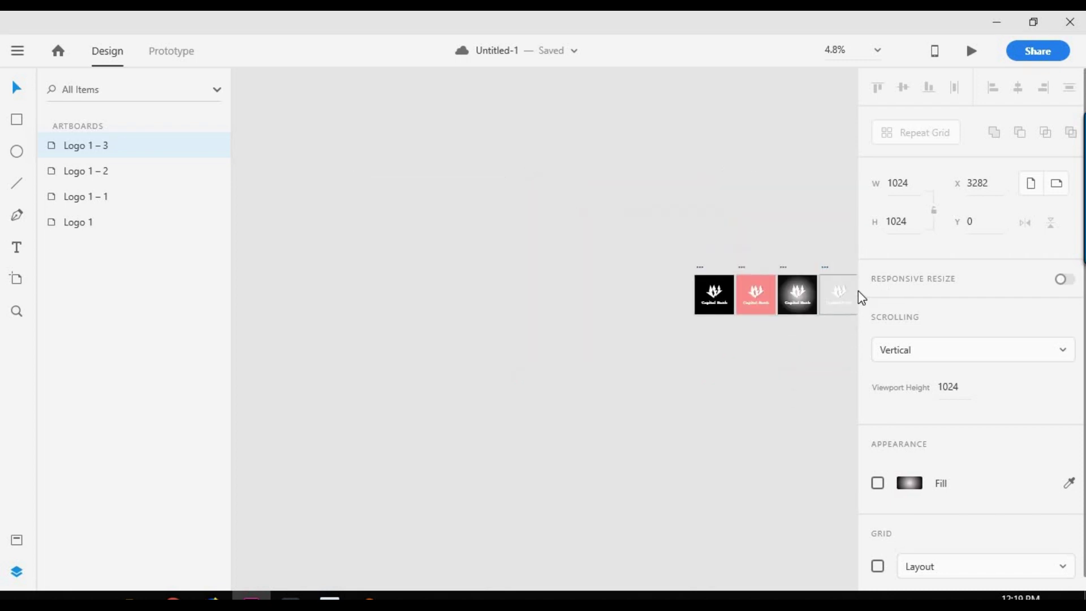
scroll(840, 289, "up", 5)
scroll(848, 283, "up", 1)
left_click_drag(812, 170, 650, 170)
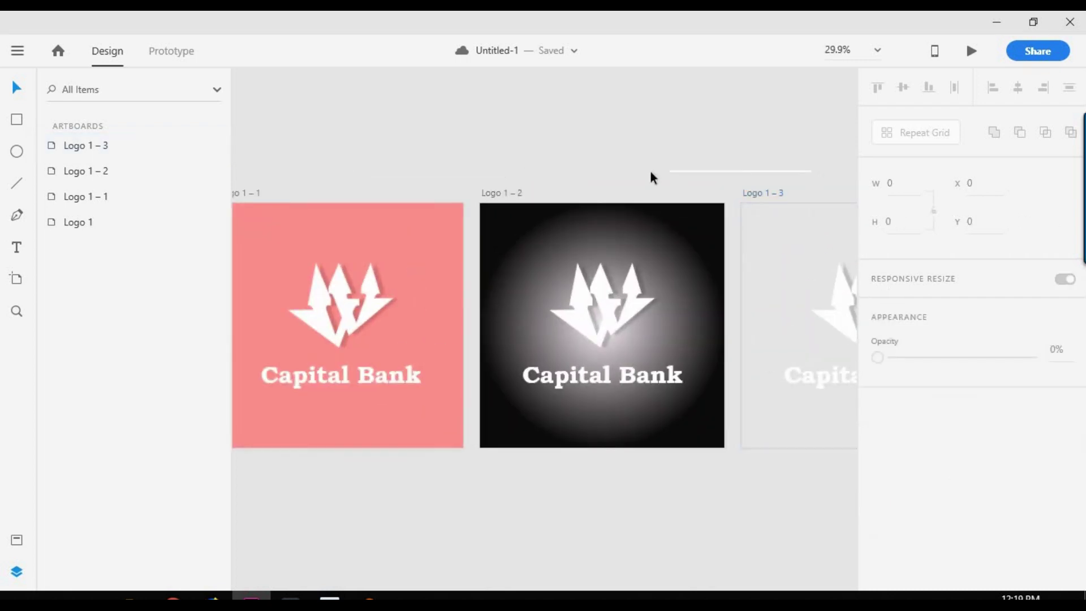
- Duplicate the Logo 1 – 3 artboard as Logo 1 – 4
left_click(766, 193)
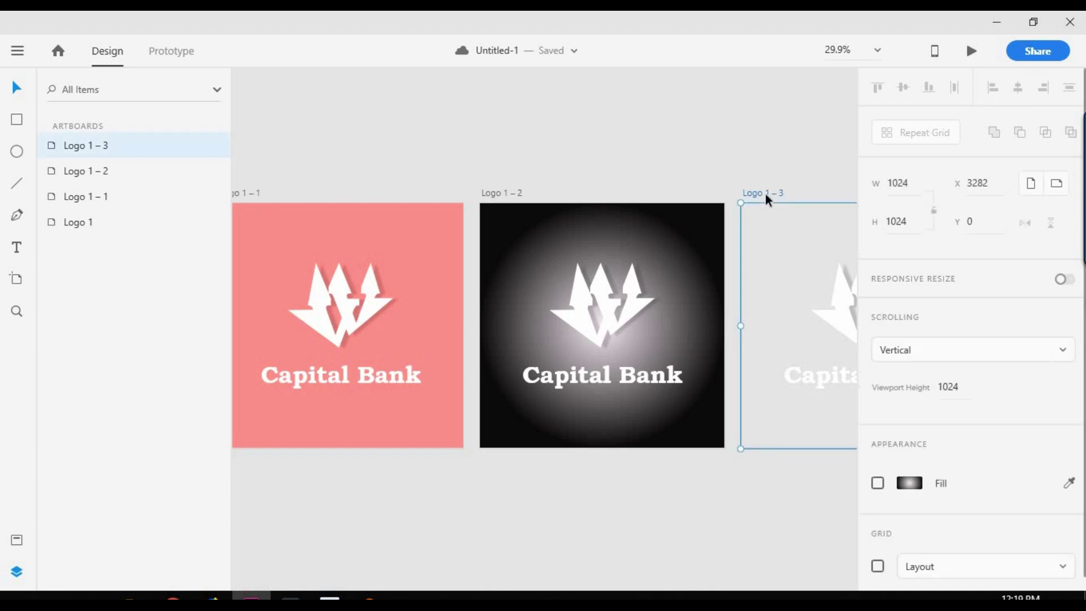
right_click(112, 154)
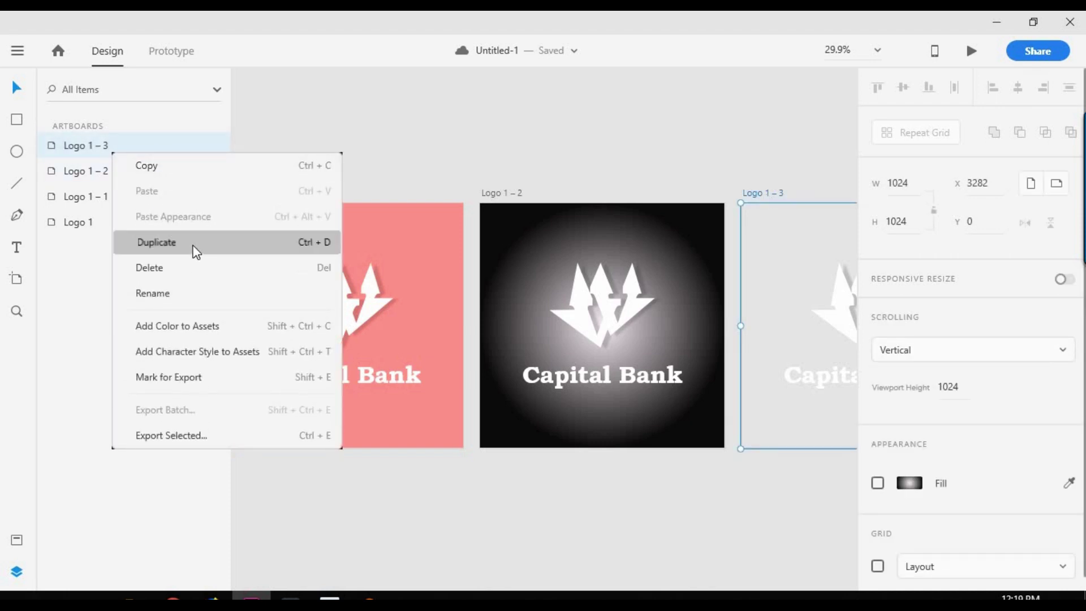
left_click(194, 243)
key("Escape")
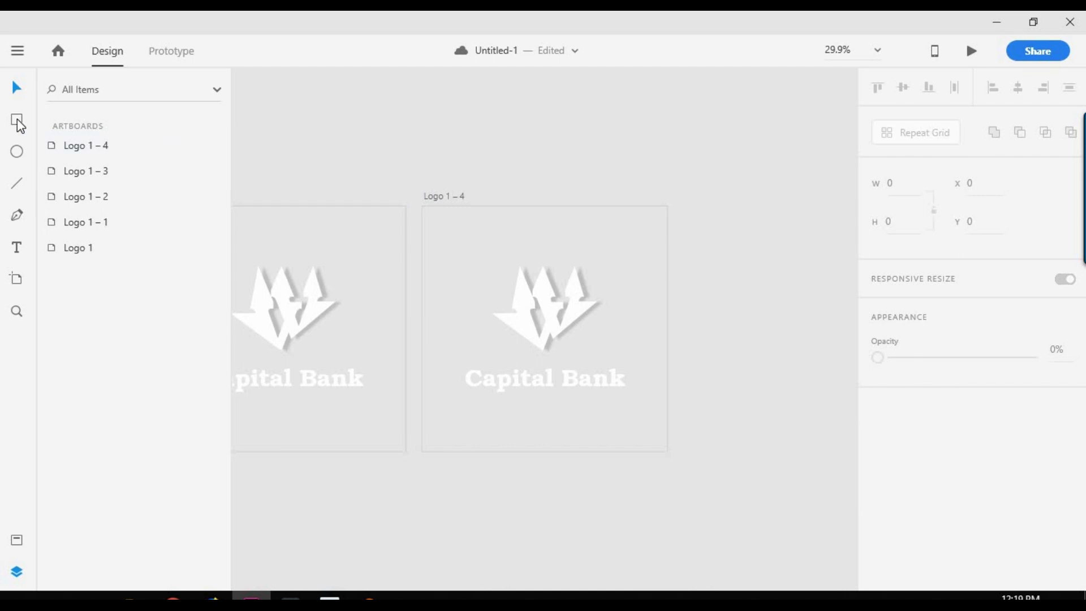
- Draw a large borderless circle filled #FF4040 over the logo
left_click(18, 155)
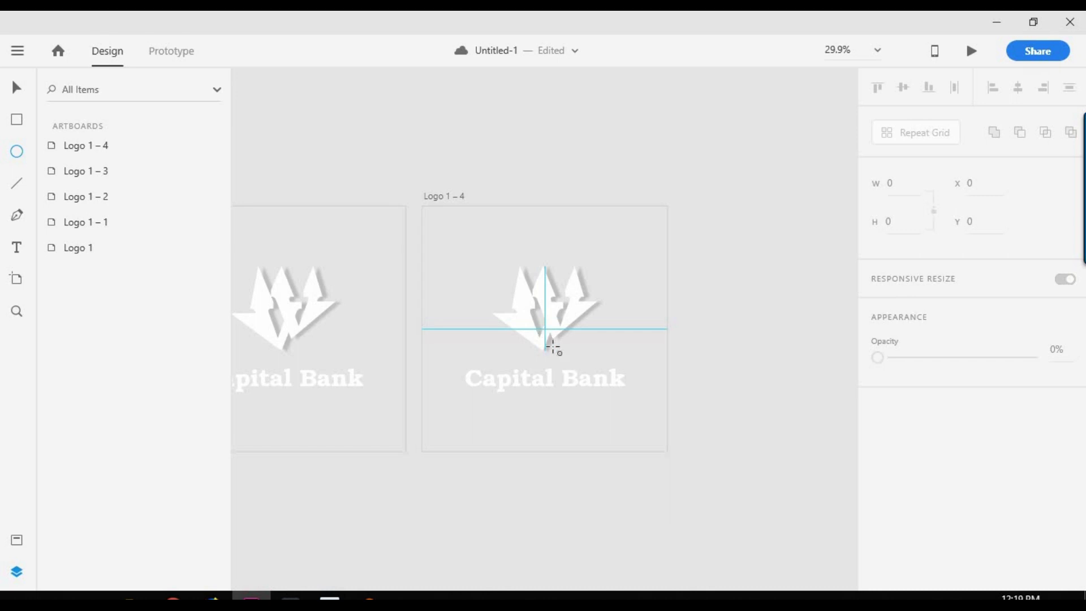
left_click_drag(545, 328, 583, 367)
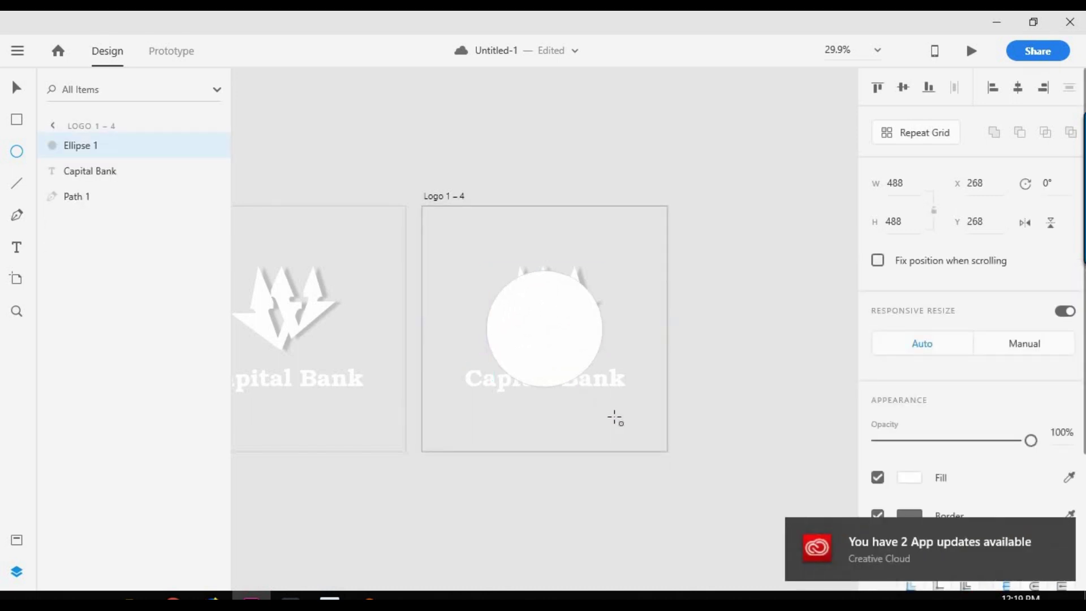
left_click_drag(594, 393, 648, 464)
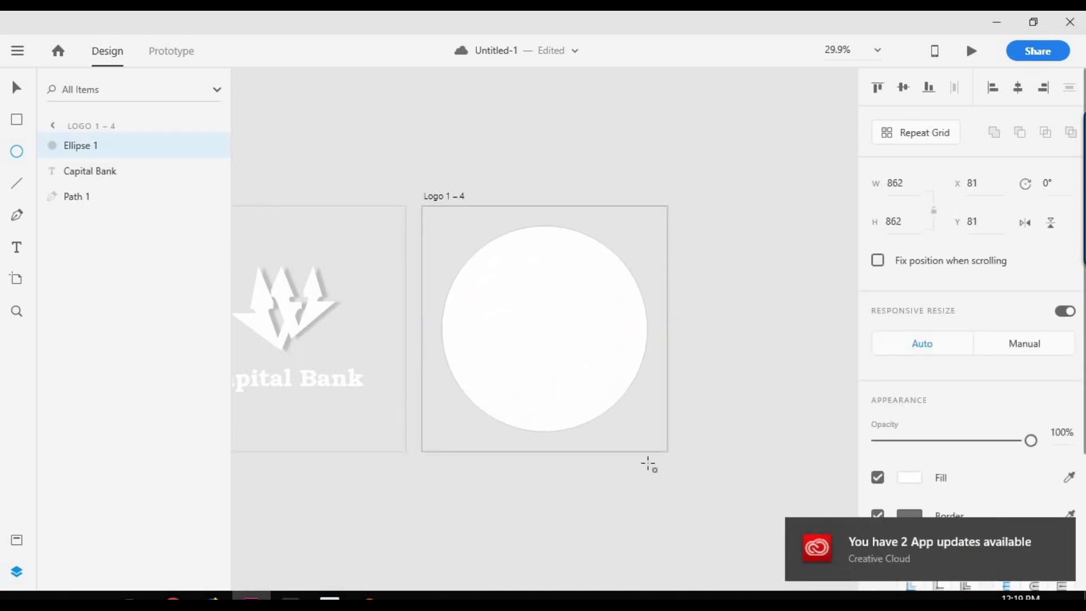
left_click_drag(648, 464, 650, 463)
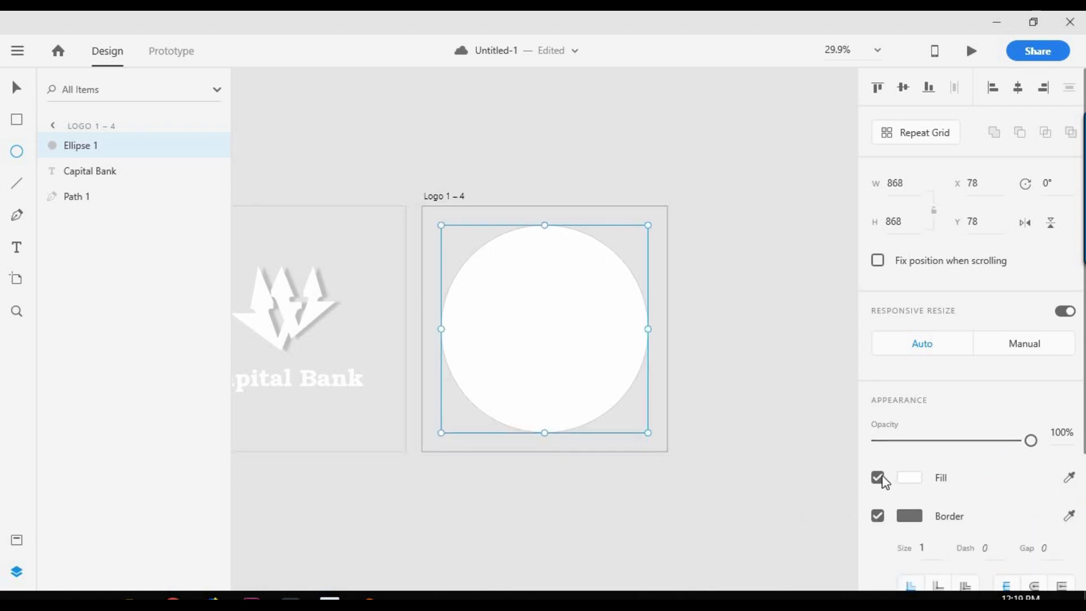
left_click(878, 517)
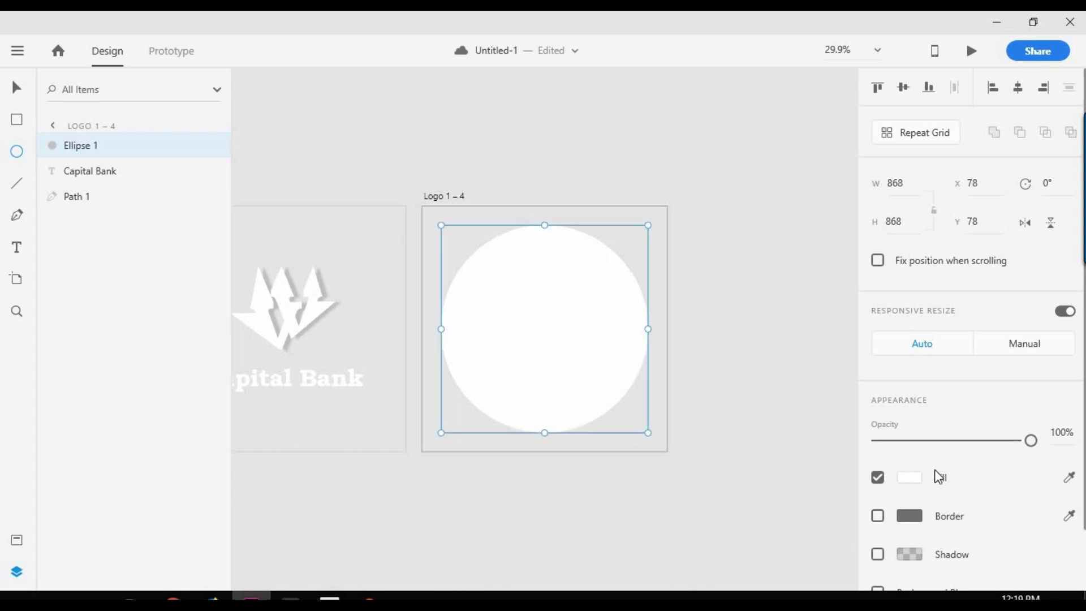
left_click(909, 479)
left_click_drag(796, 422, 778, 333)
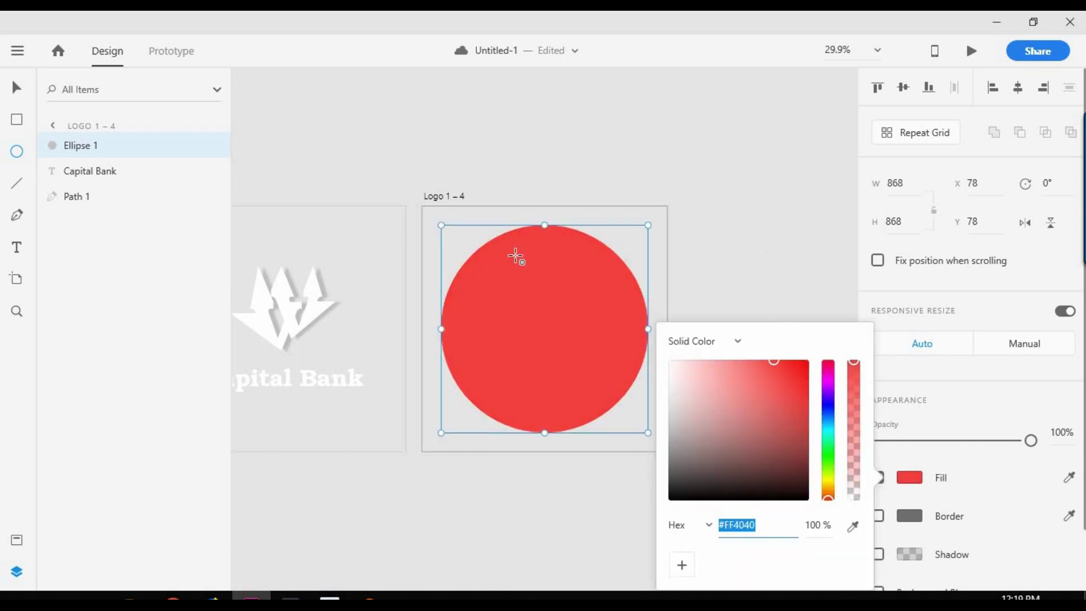
left_click(515, 253)
left_click(17, 88)
- Send the red circle behind the logo and text
right_click(583, 398)
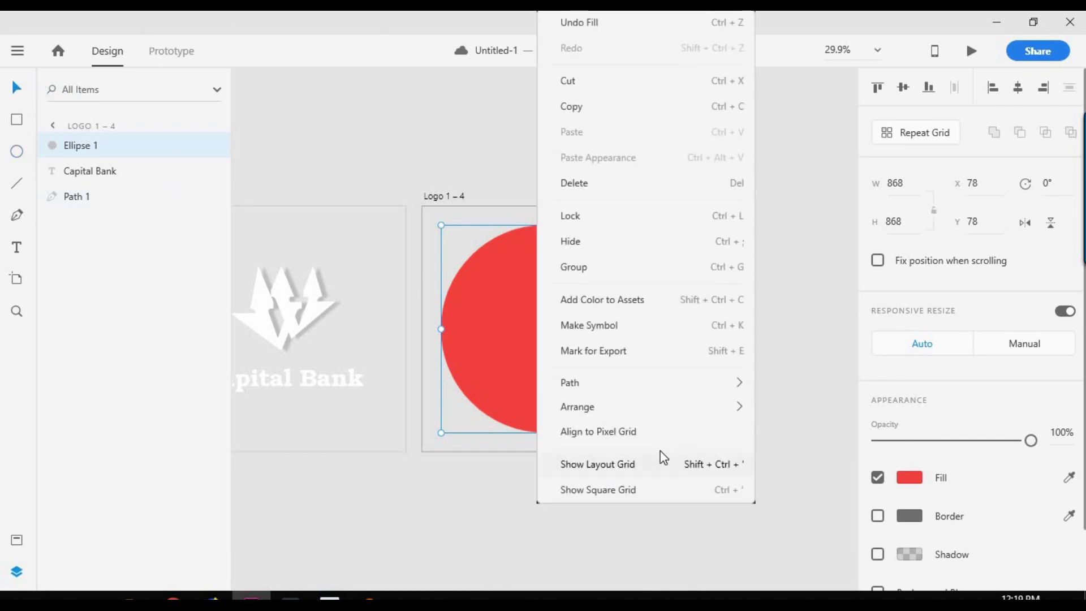
mouse_move(577, 407)
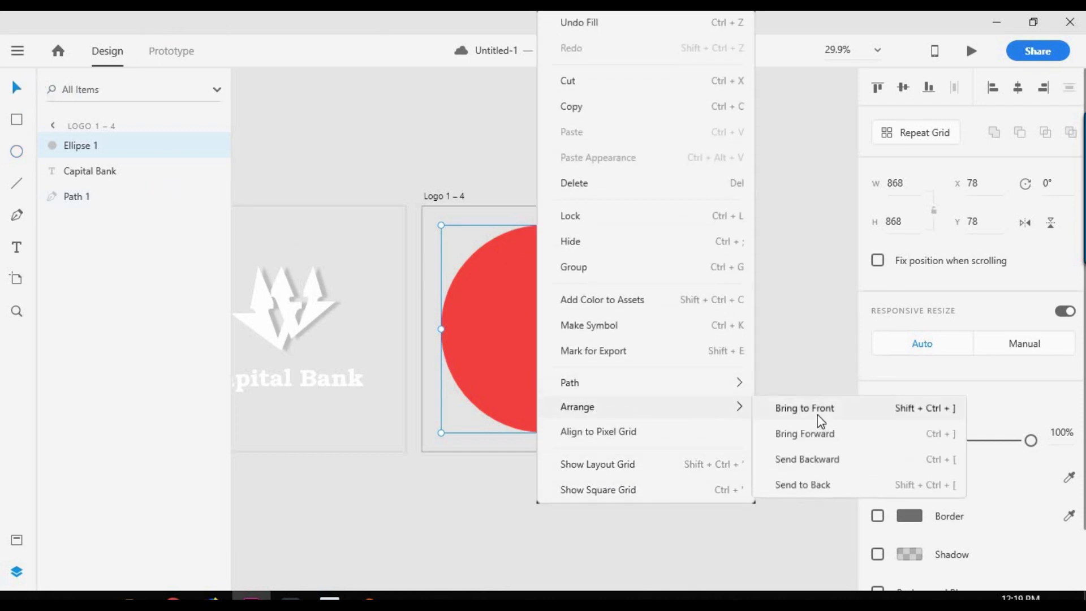
left_click(803, 485)
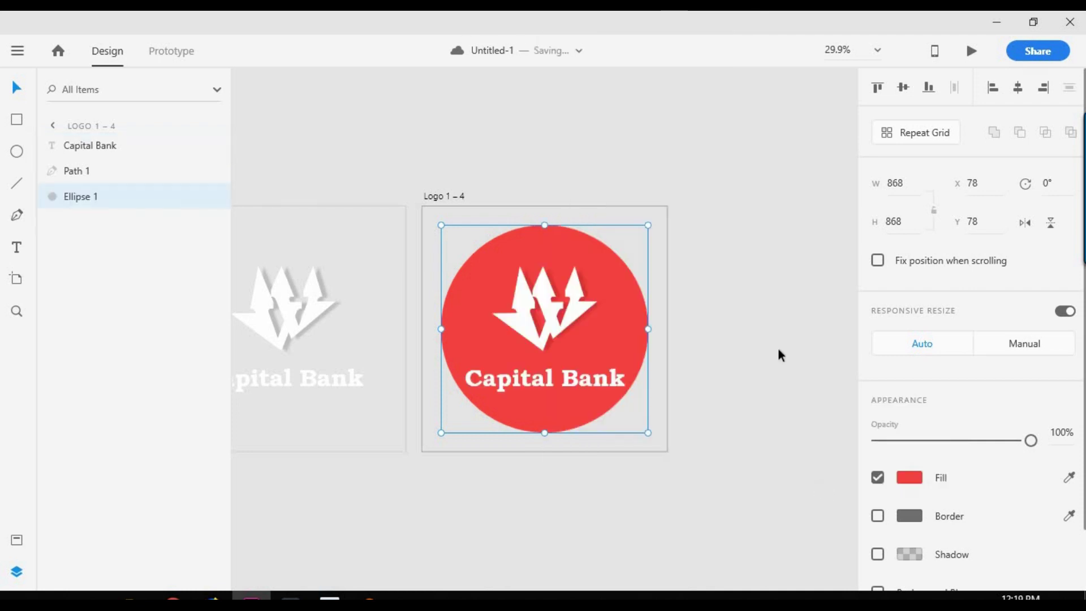
left_click(759, 284)
- Scale down the emblem and Capital Bank text together
left_click(558, 230)
left_click(542, 340)
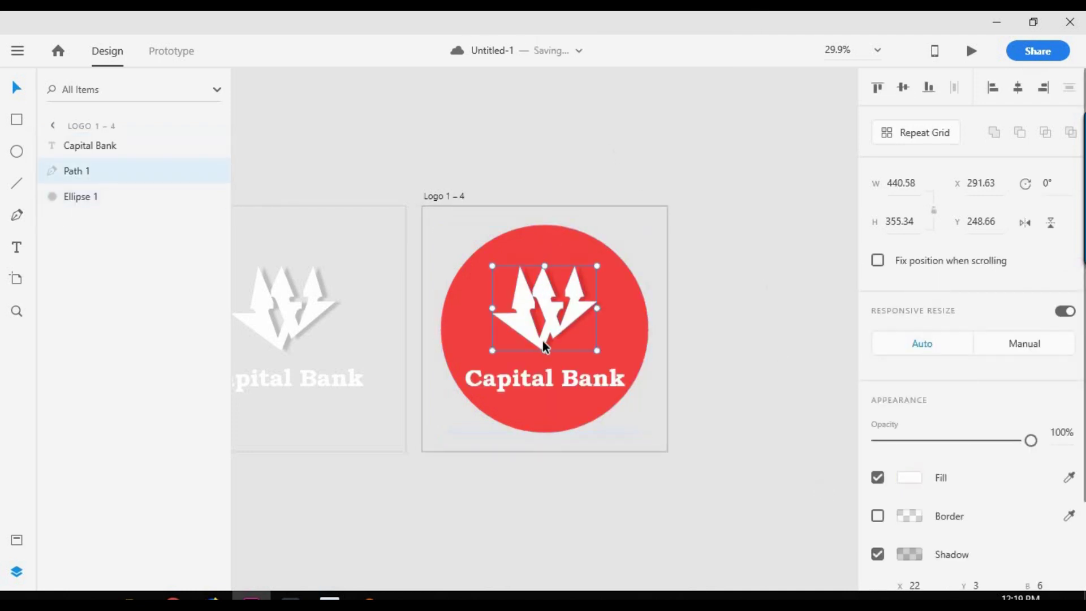
left_click(558, 381, "shift")
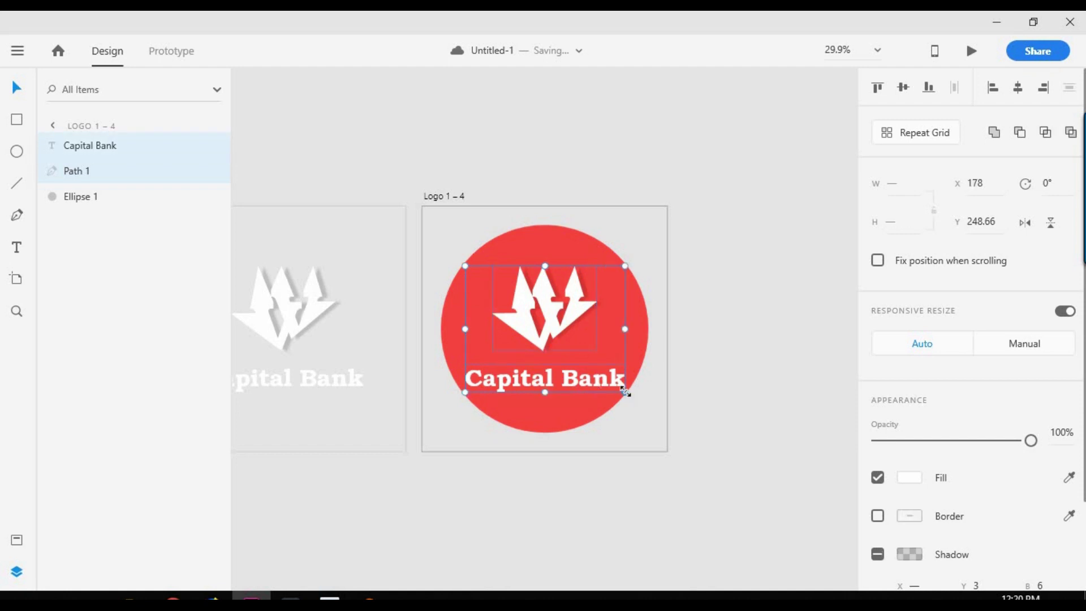
left_click_drag(625, 391, 566, 345)
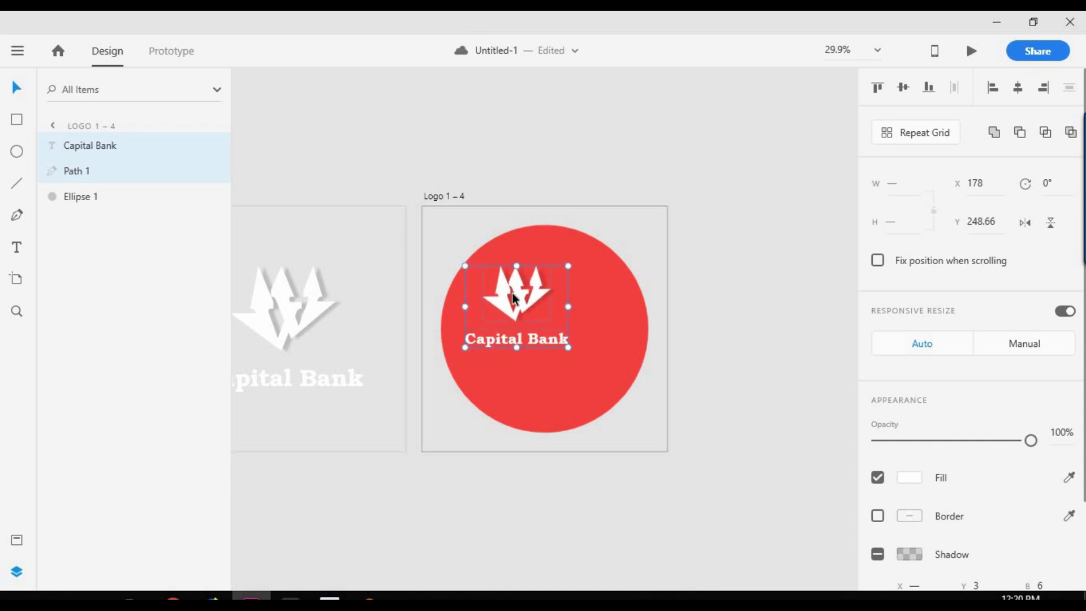
- Re-centre the red circle on the artboard and lock it
left_click_drag(514, 294, 531, 298)
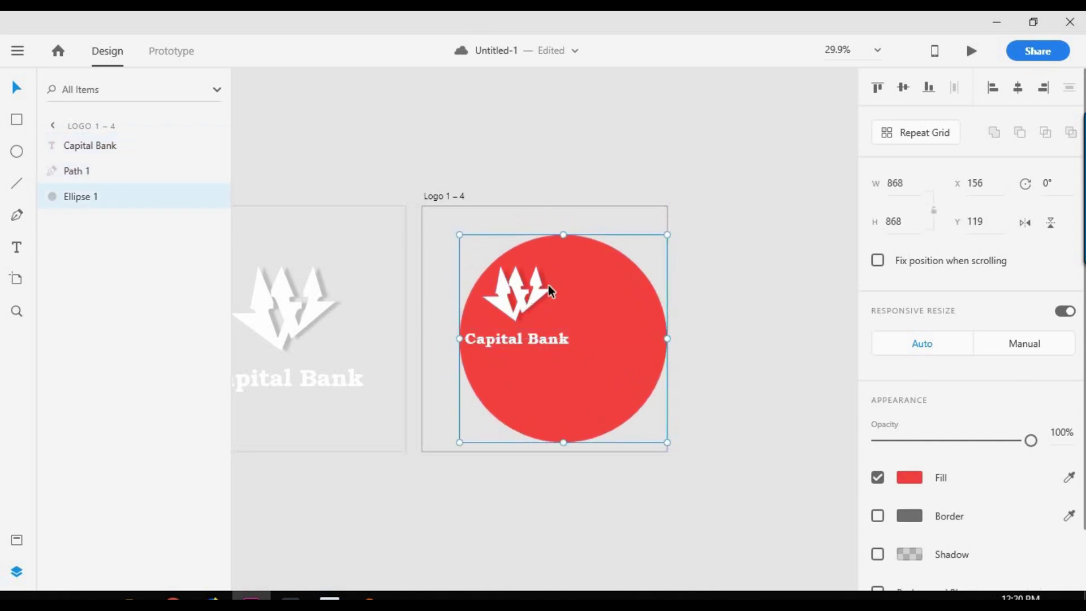
key("shift+c")
key("shift+m")
right_click(604, 276)
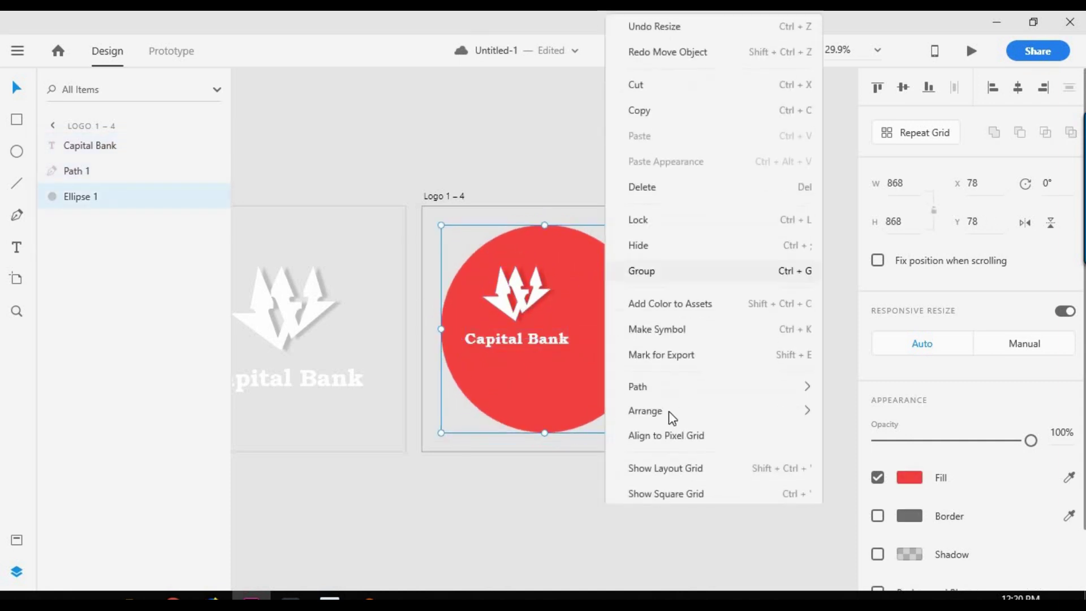
left_click(667, 217)
- Move the emblem and text to the centre of the red circle
left_click(538, 293)
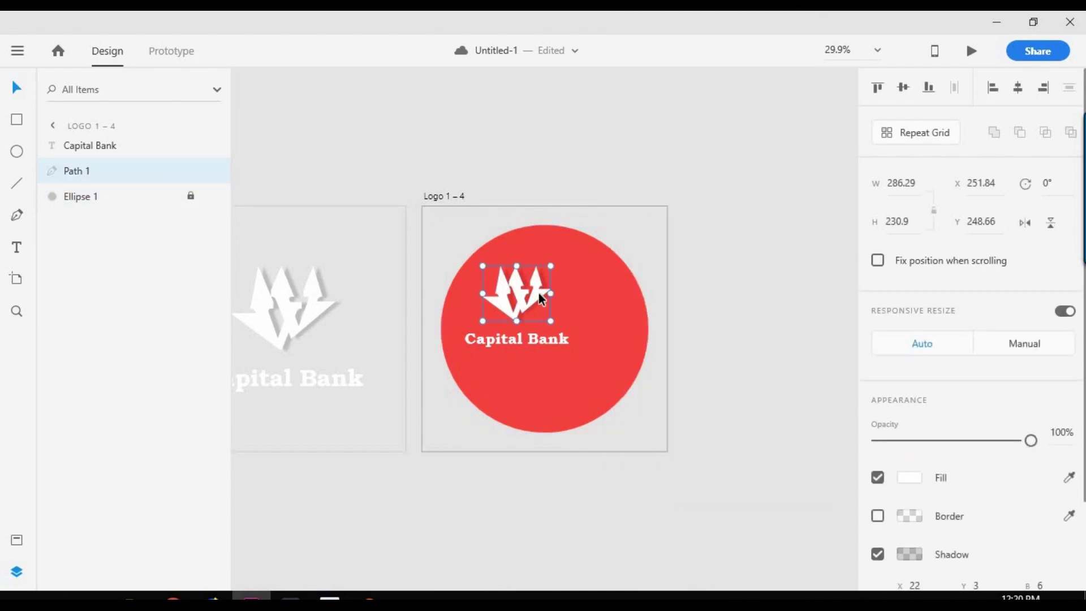
left_click(557, 346)
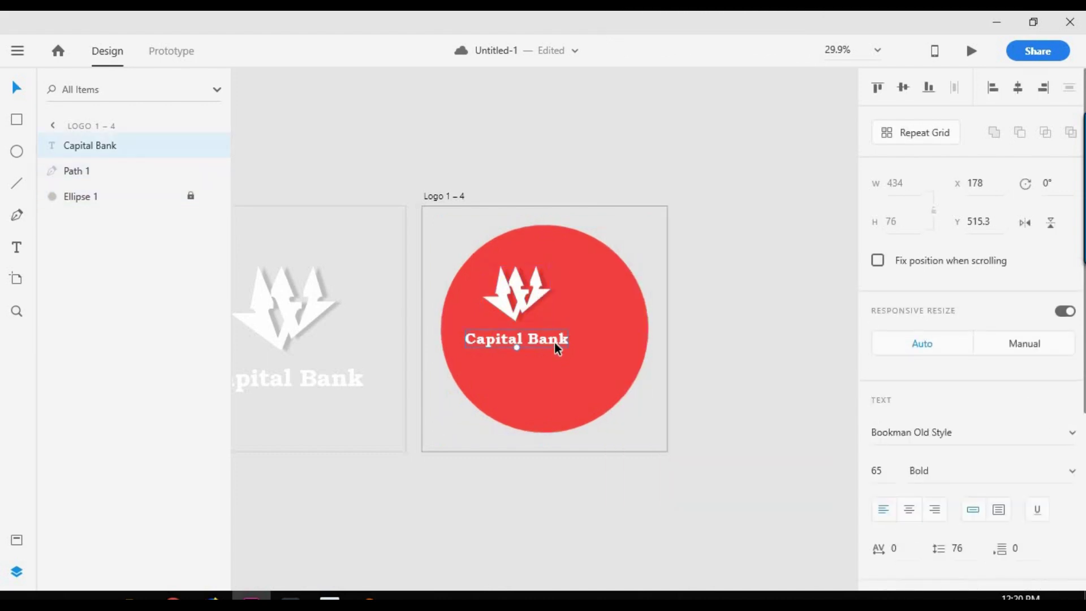
left_click(532, 300, "shift")
left_click_drag(536, 298, 566, 321)
left_click(587, 236)
left_click(729, 210)
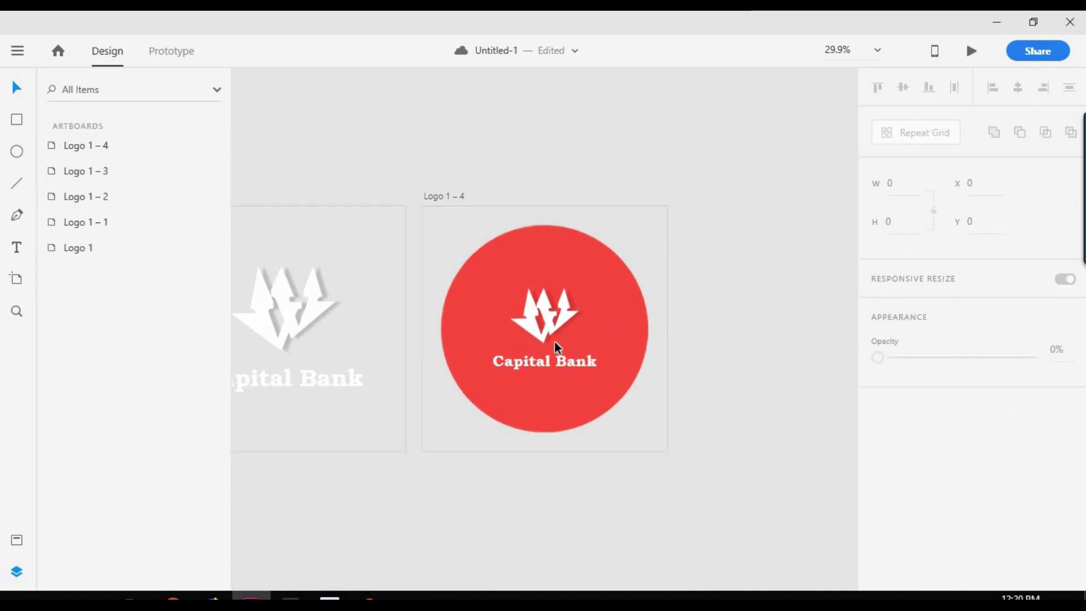
scroll(554, 341, "down", 3)
scroll(555, 338, "down", 3)
scroll(554, 339, "up", 3)
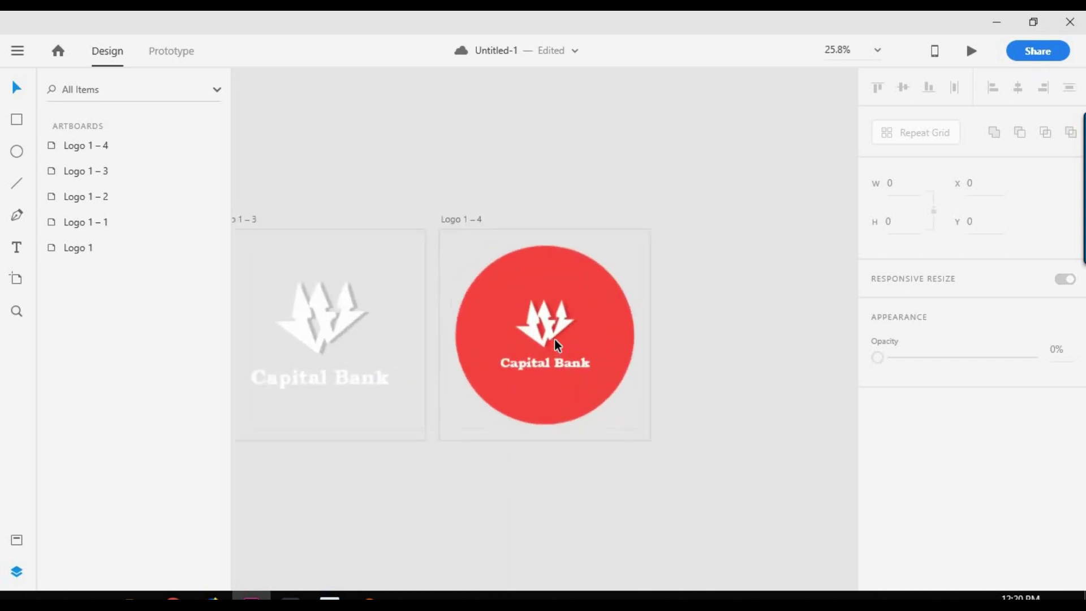
scroll(554, 339, "down", 2)
scroll(554, 336, "down", 3)
scroll(336, 364, "up", 3)
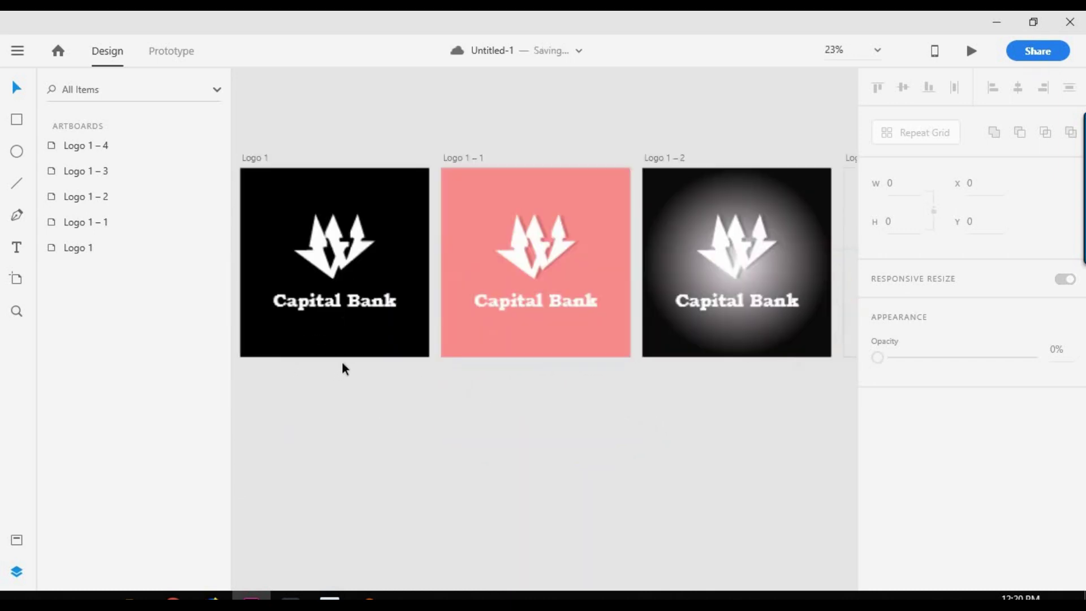
scroll(342, 360, "down", 2)
scroll(345, 359, "up", 1)
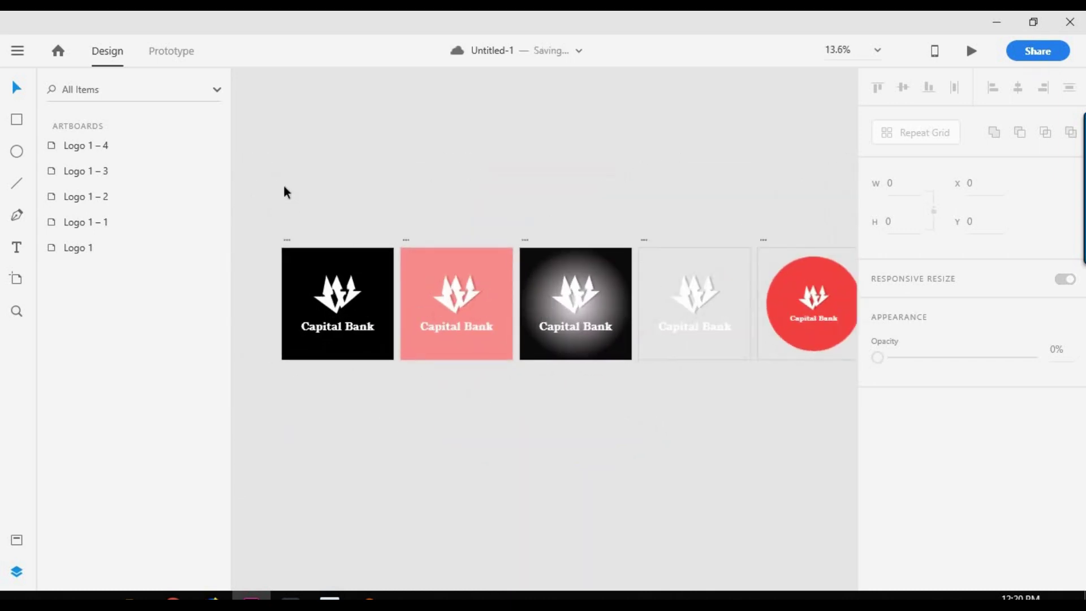
- Review the main menu's Export options, then select the Logo 1 – 4 artboard
left_click(20, 53)
mouse_move(111, 529)
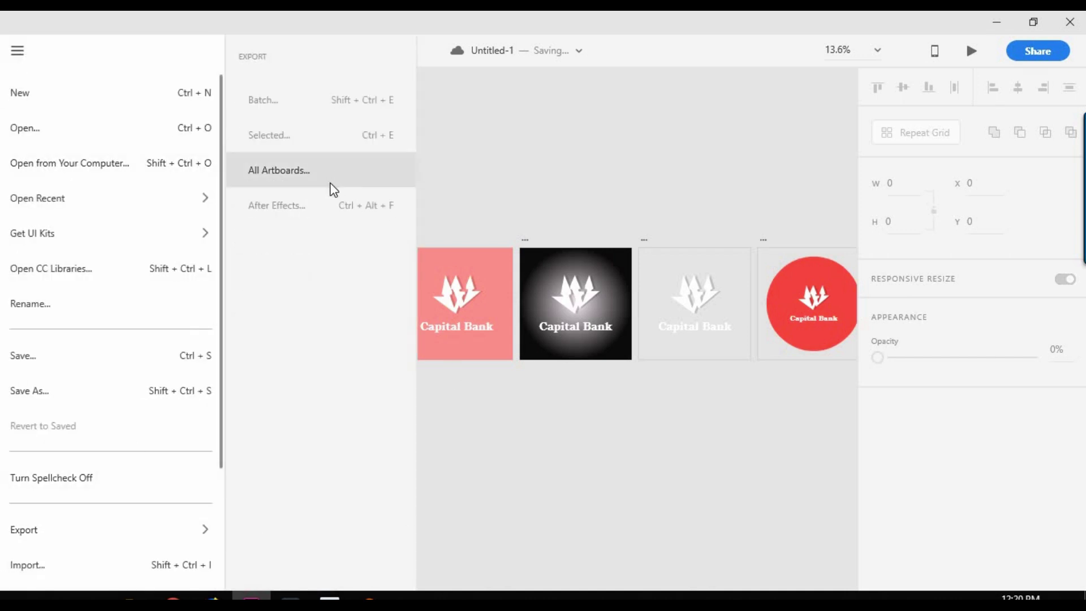
left_click(336, 246)
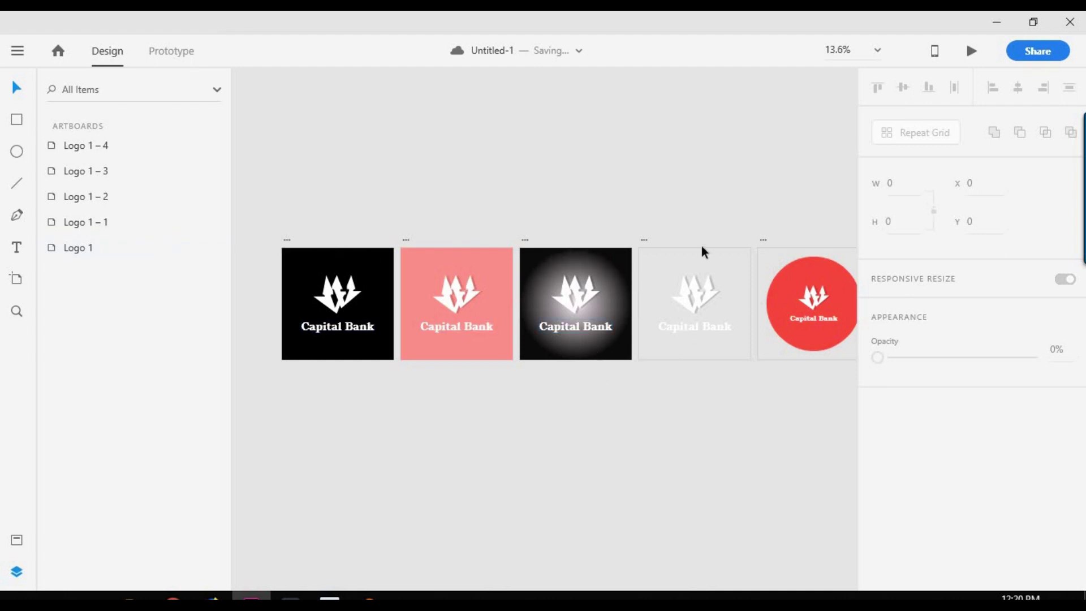
left_click(17, 52)
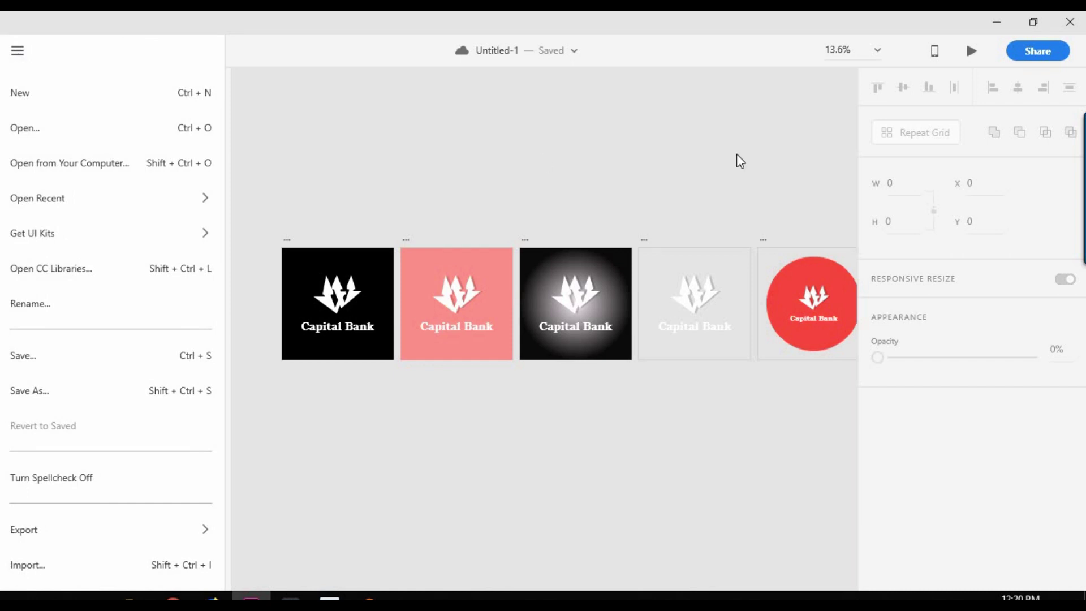
left_click(167, 521)
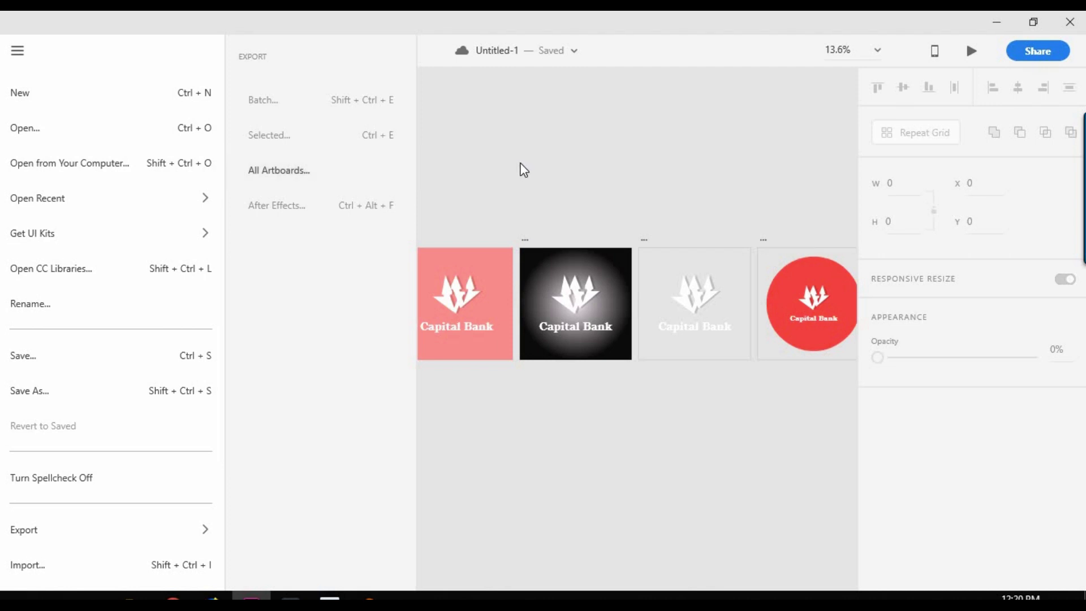
left_click(607, 184)
left_click(93, 149)
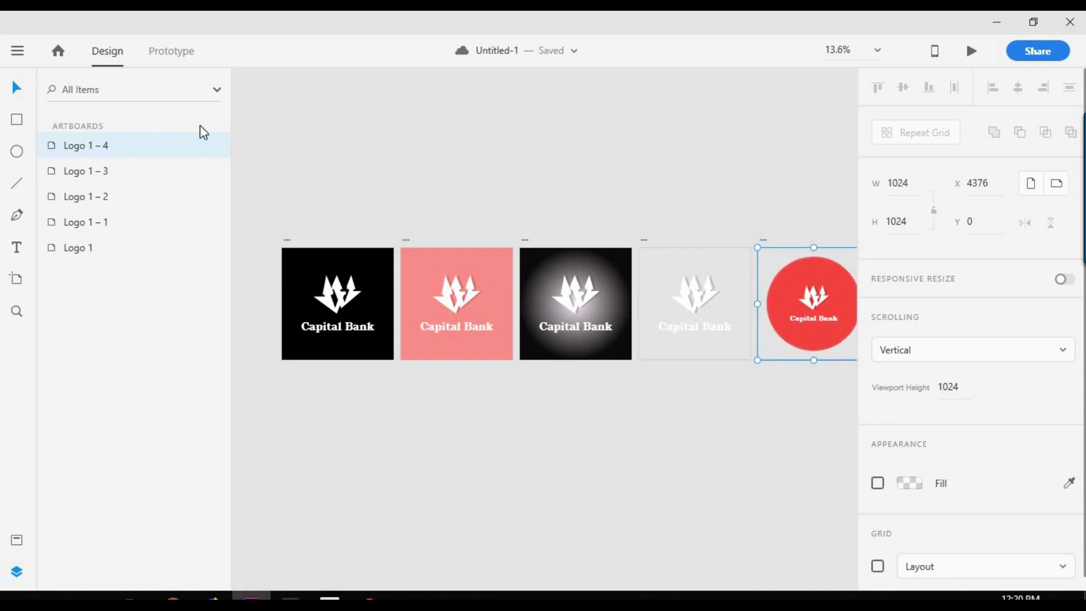
right_click(83, 145)
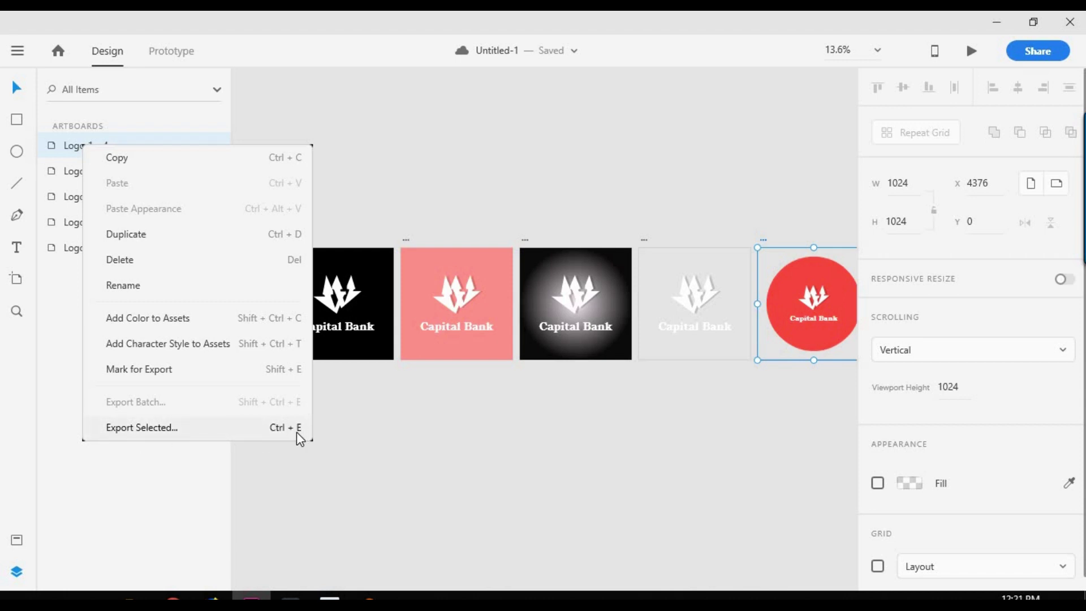
left_click(757, 159)
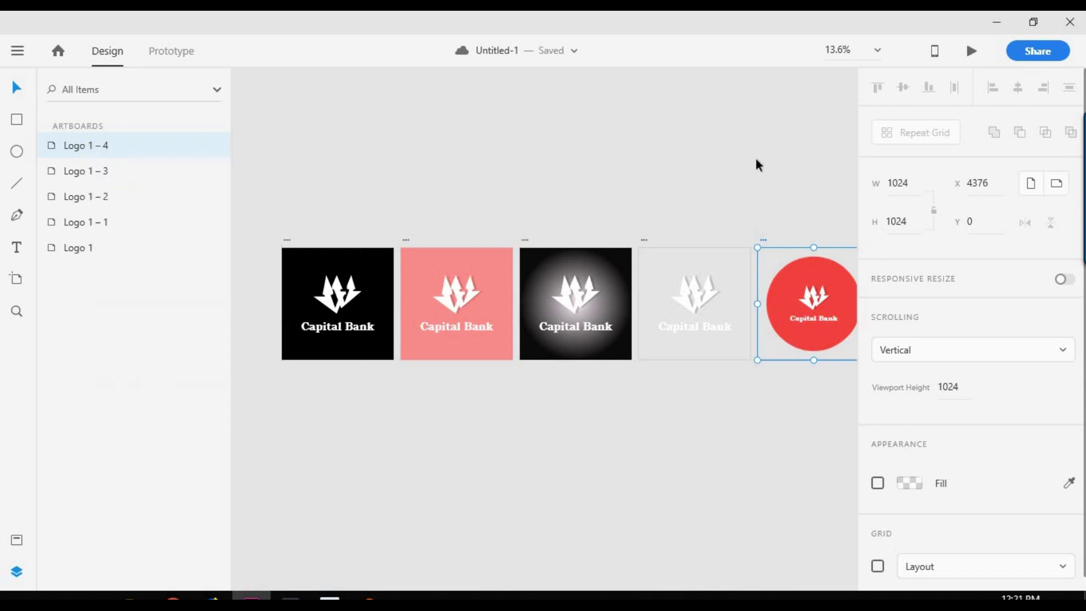
left_click(560, 417)
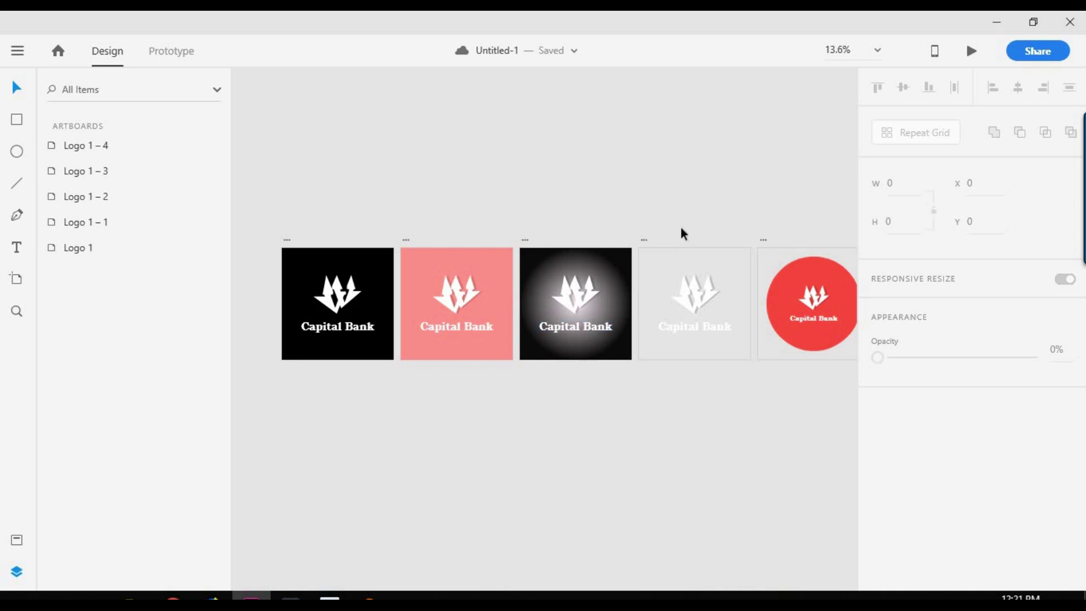